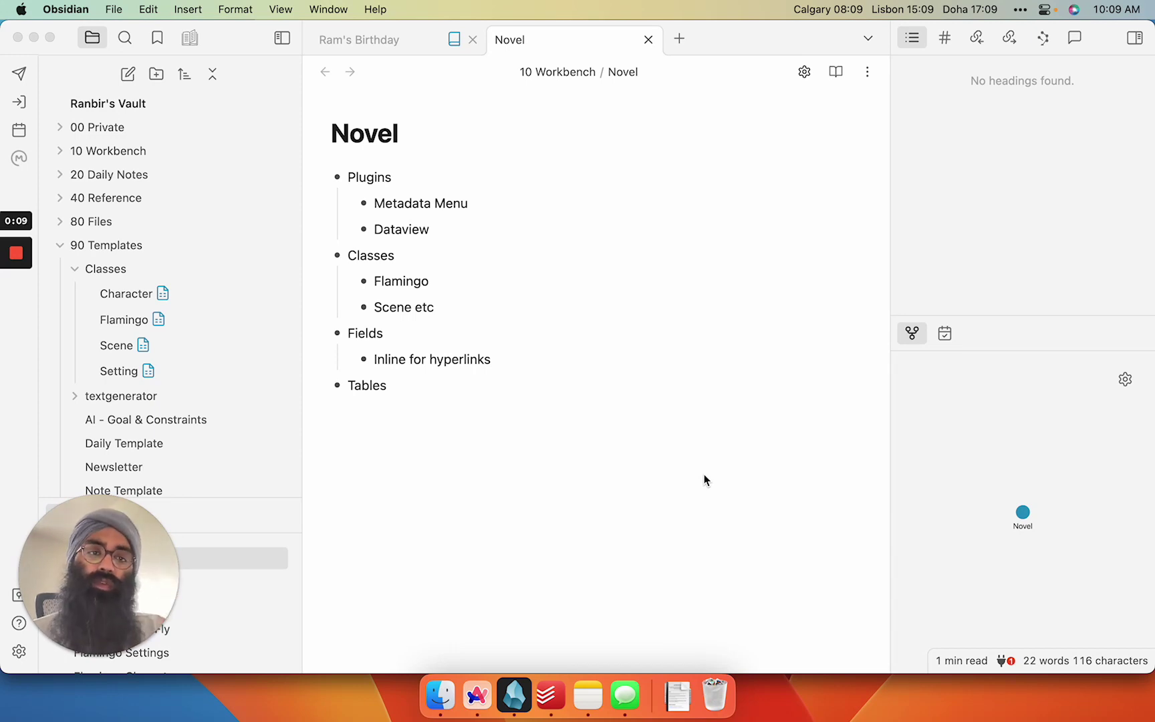
Collapse the right sidebar so the Novel note spans the full width.
left_click(1142, 39)
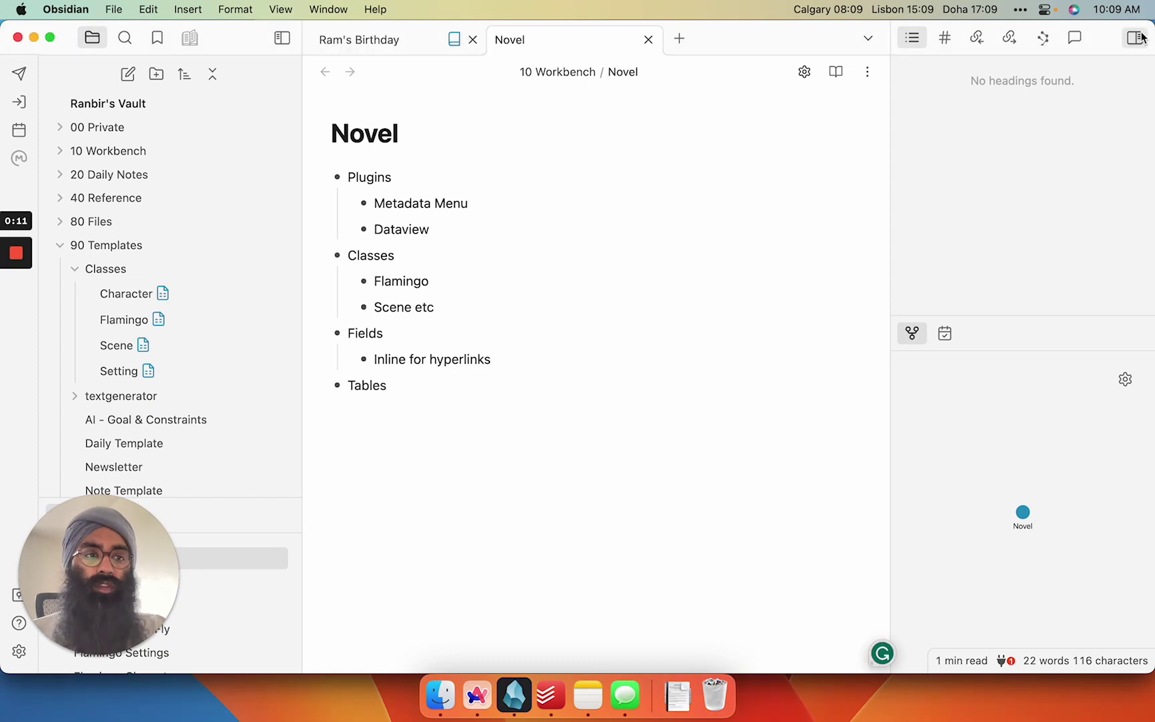
left_click(1142, 38)
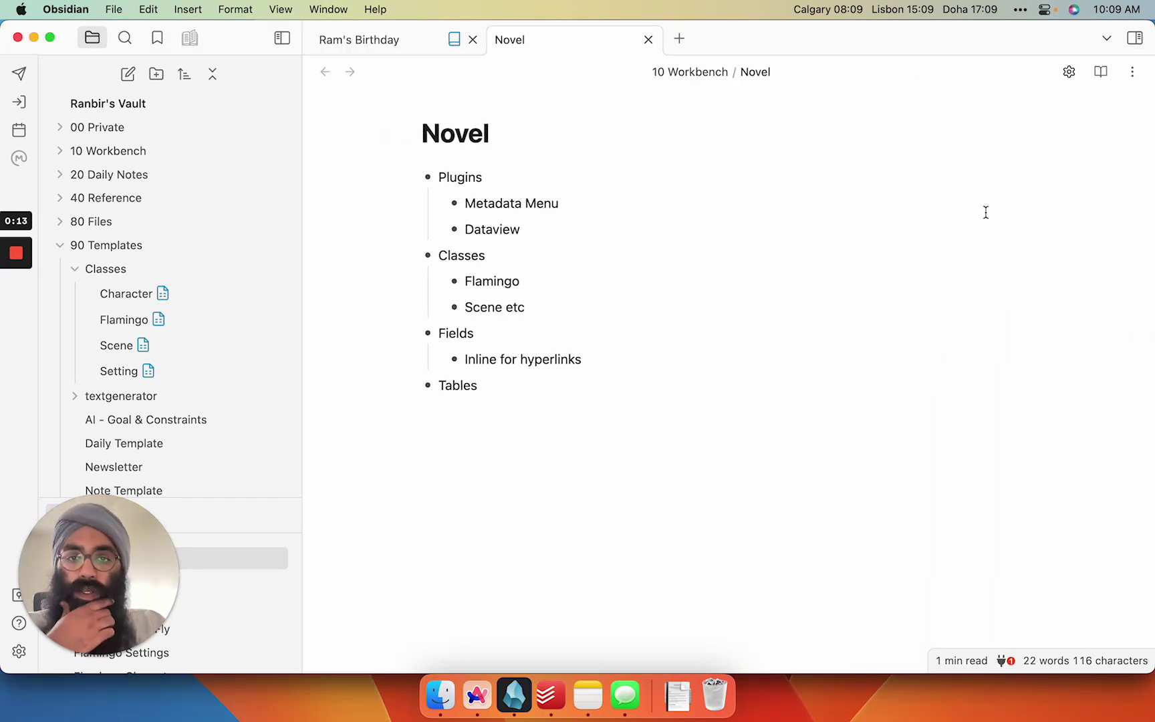
left_click(536, 208)
left_click_drag(94, 538, 110, 434)
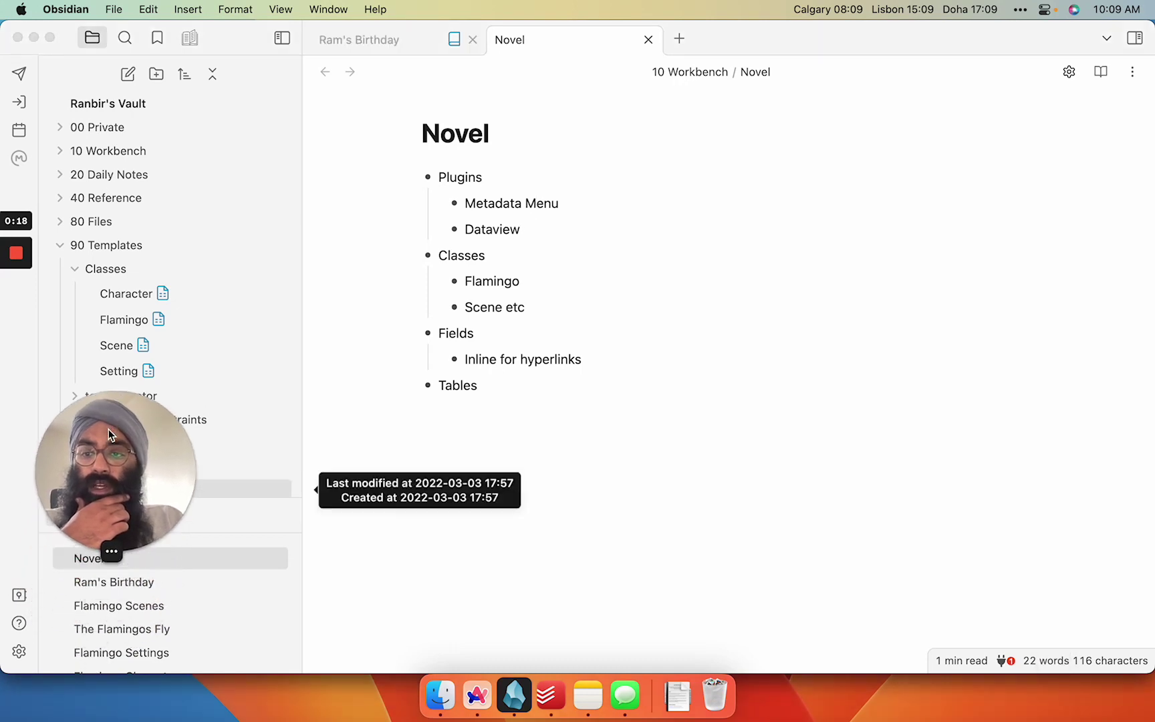
left_click(19, 651)
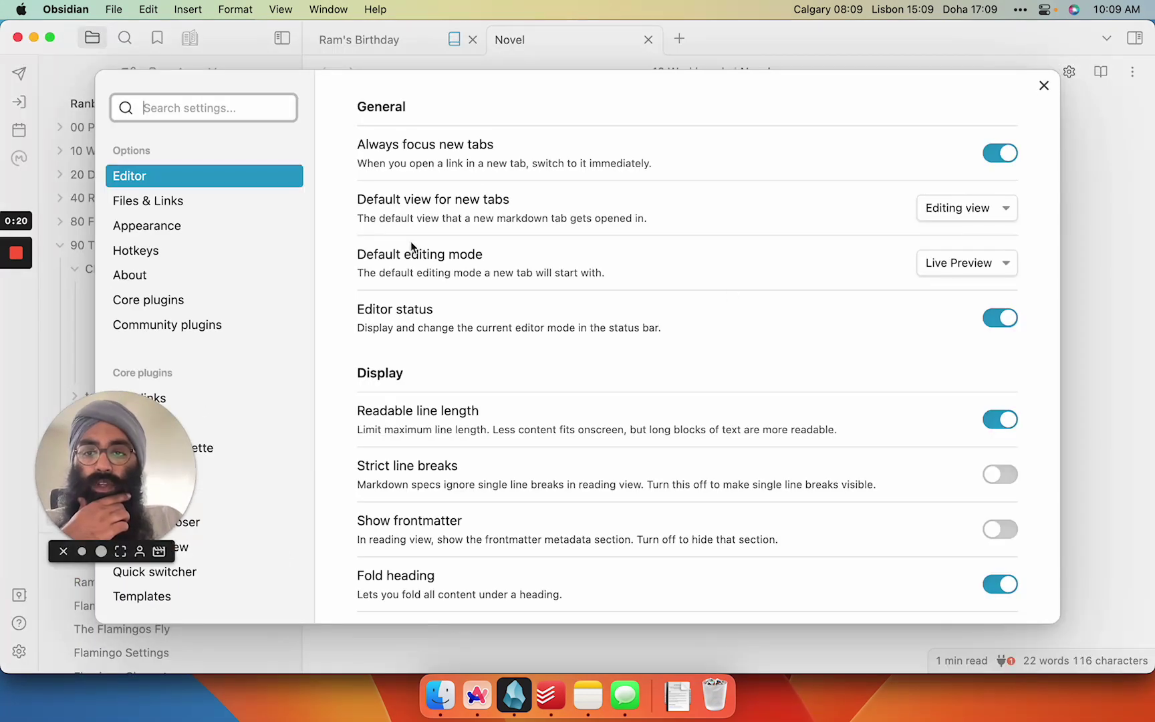
left_click(222, 324)
scroll(511, 428, "down", 20)
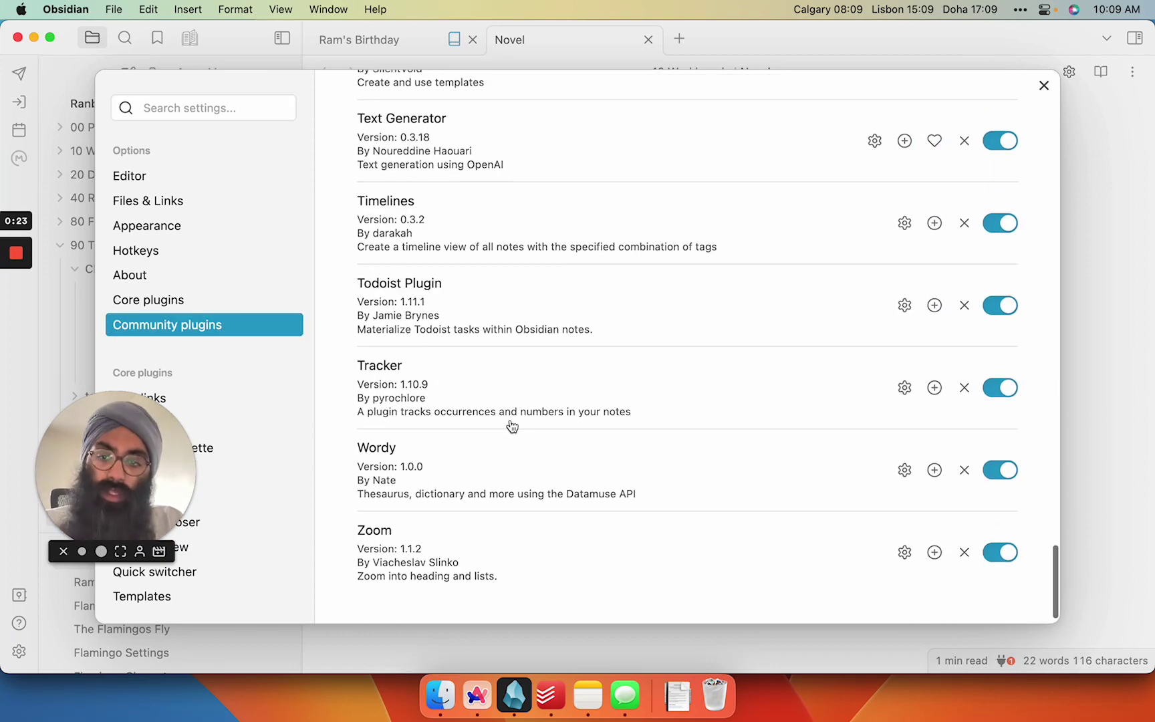
scroll(512, 426, "up", 1)
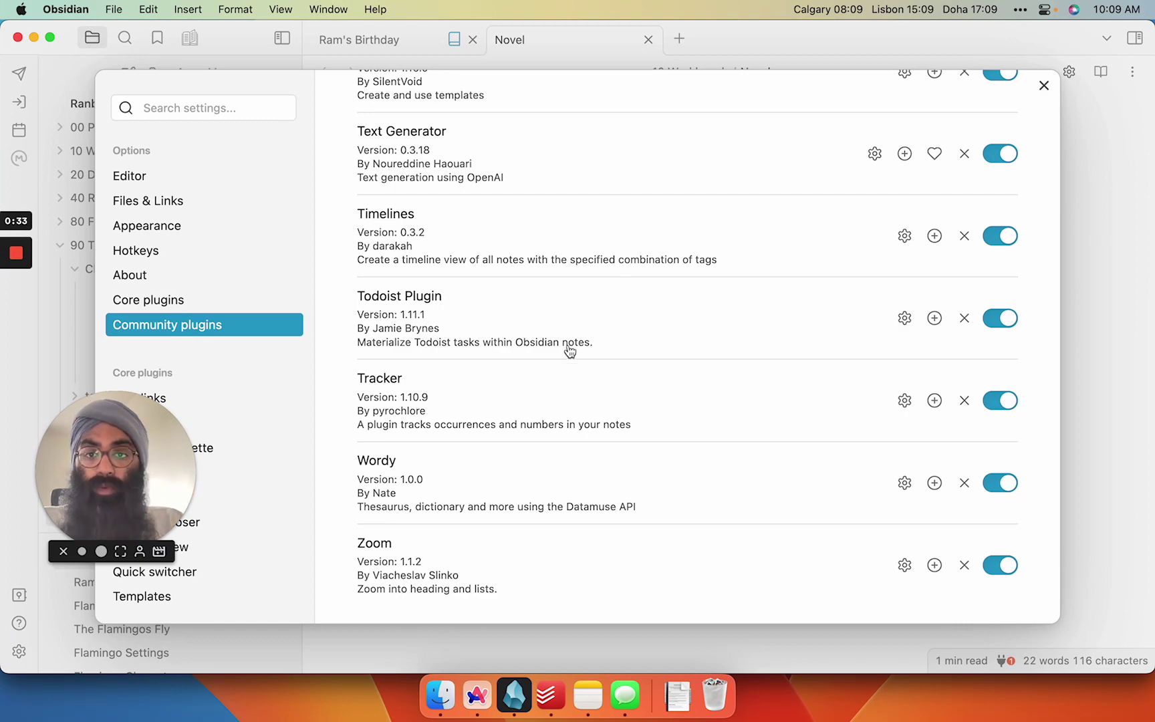
scroll(567, 333, "up", 6)
scroll(569, 352, "up", 8)
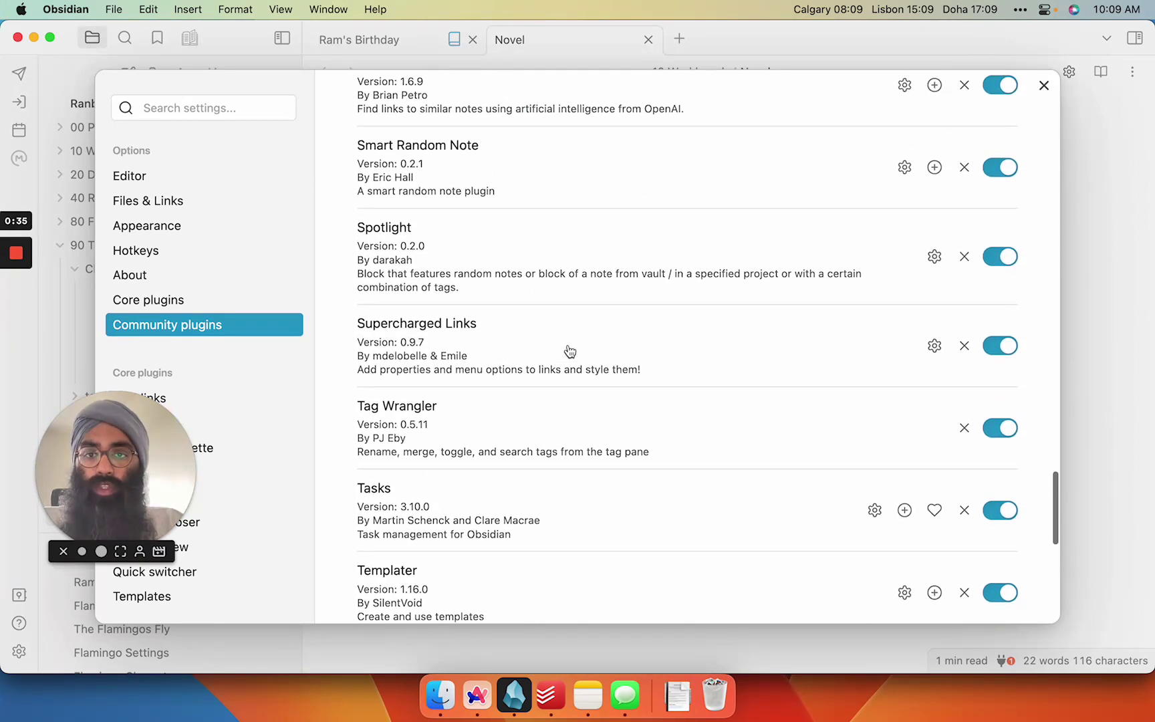
scroll(569, 351, "up", 8)
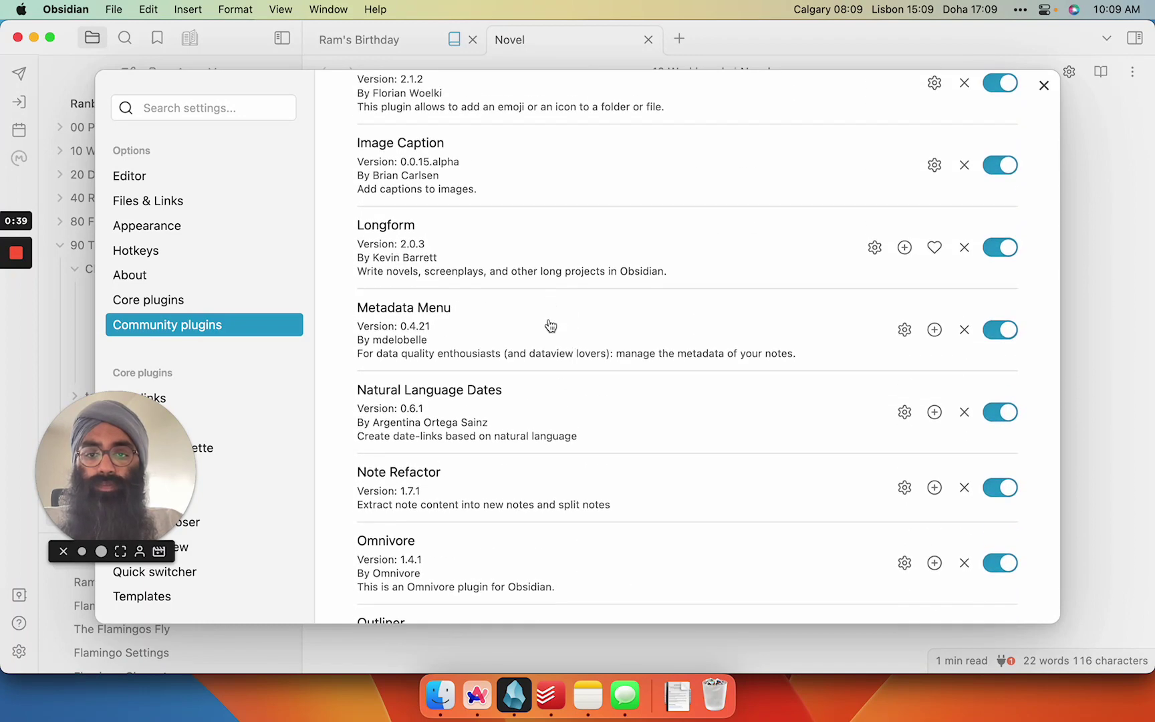
left_click(547, 325)
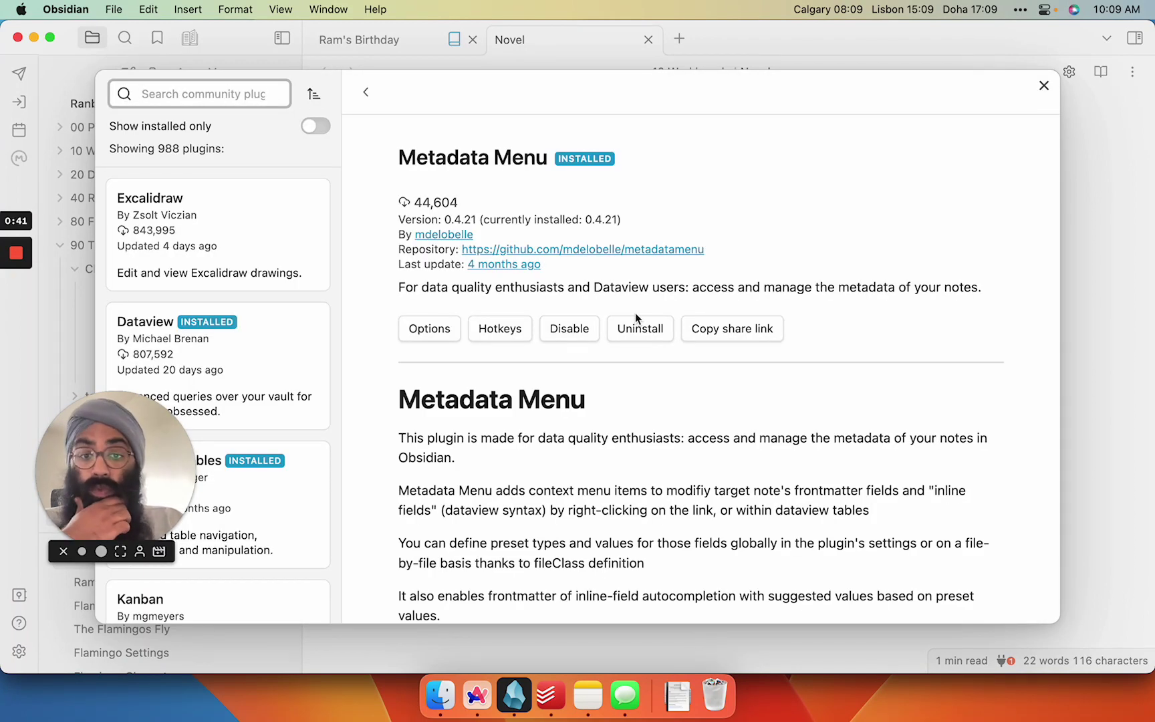
scroll(635, 313, "down", 6)
scroll(636, 314, "down", 3)
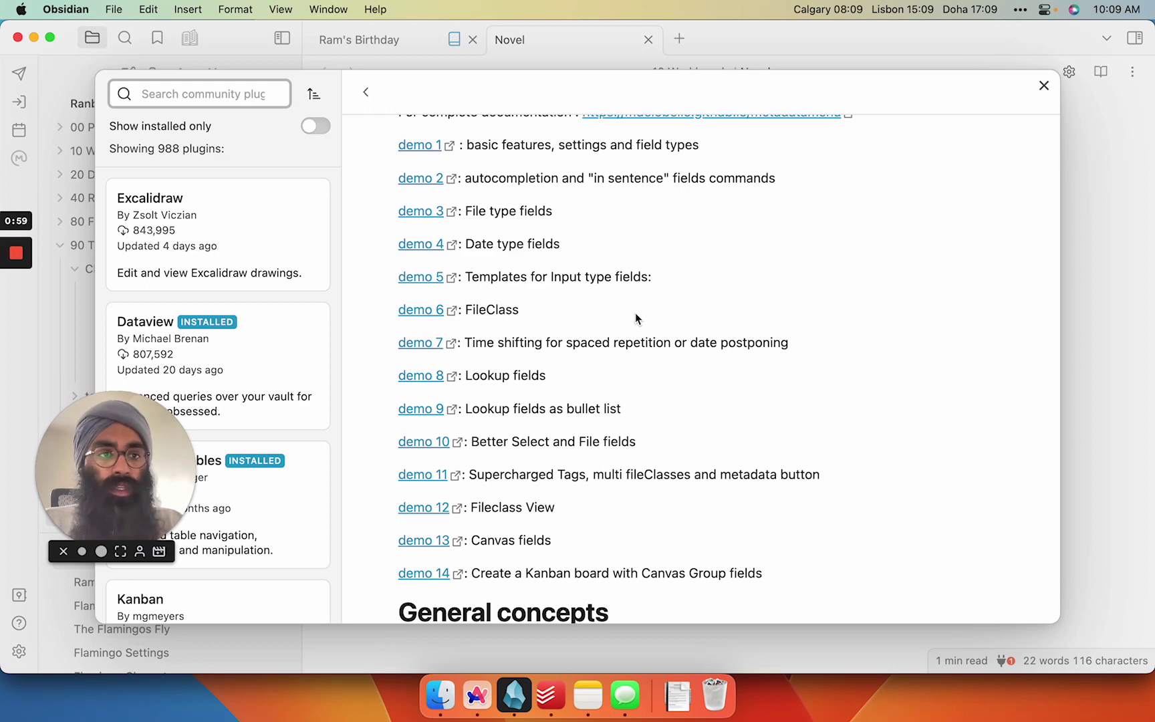
left_click(1045, 86)
left_click(1044, 88)
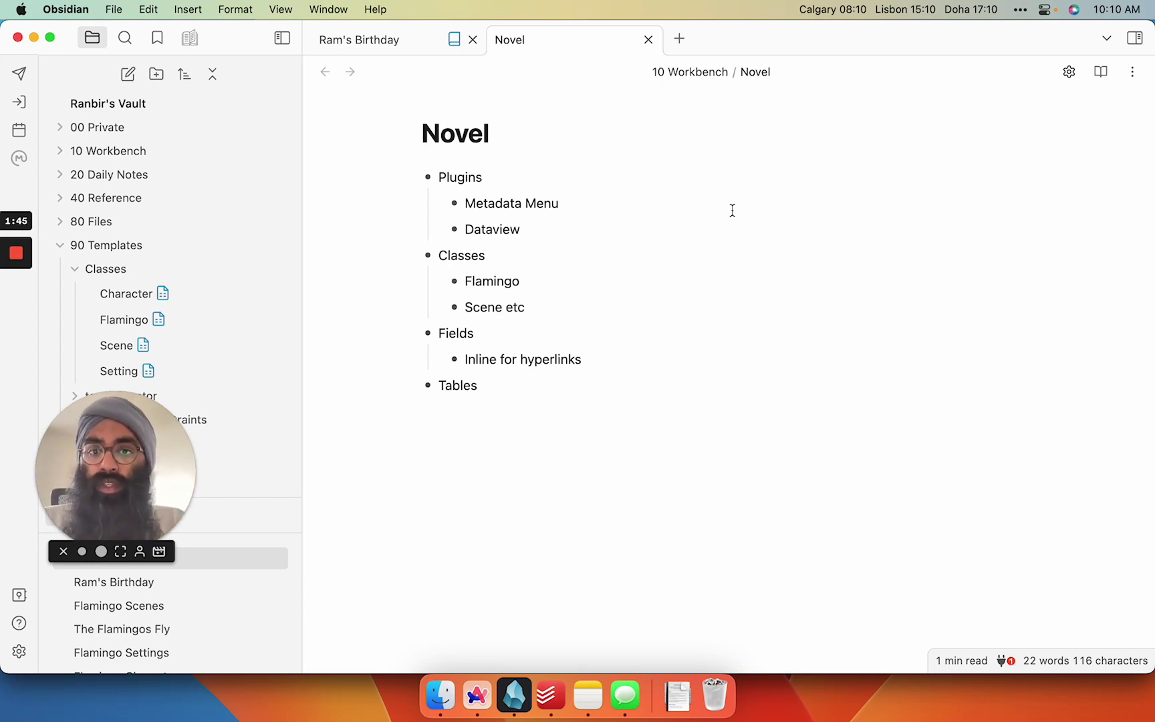
Scroll the explorer to the Classes templates and click into the Novel note's Fields bullet.
scroll(234, 290, "down", 2)
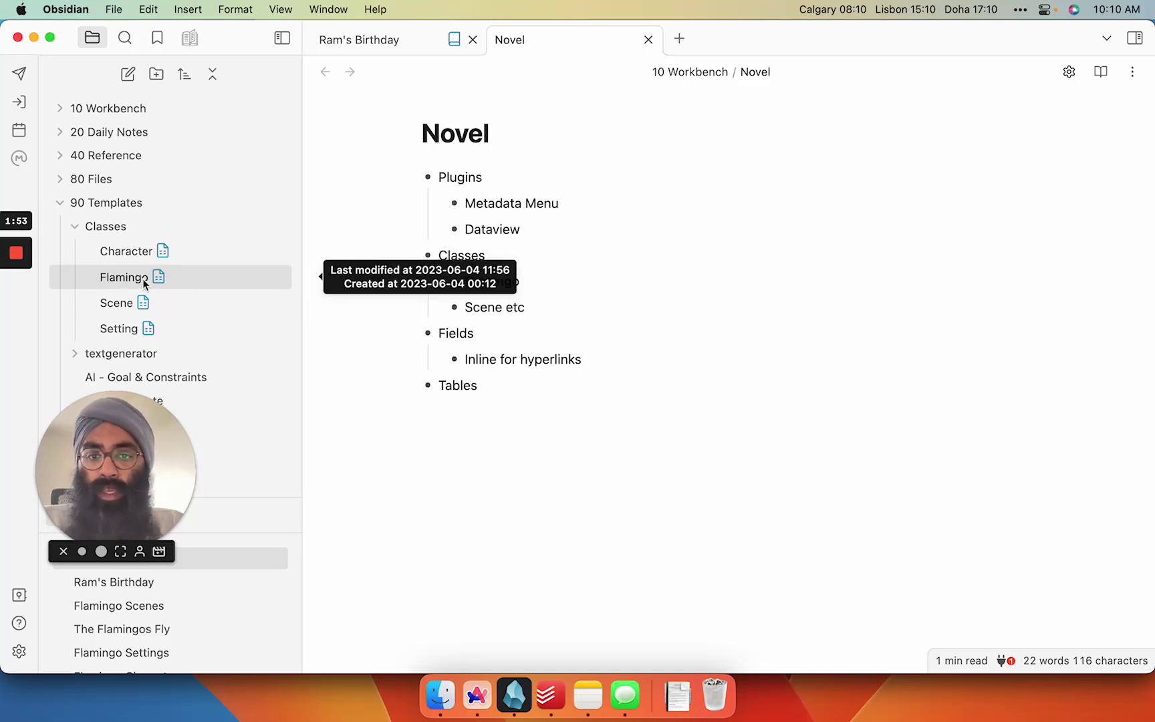
mouse_move(140, 305)
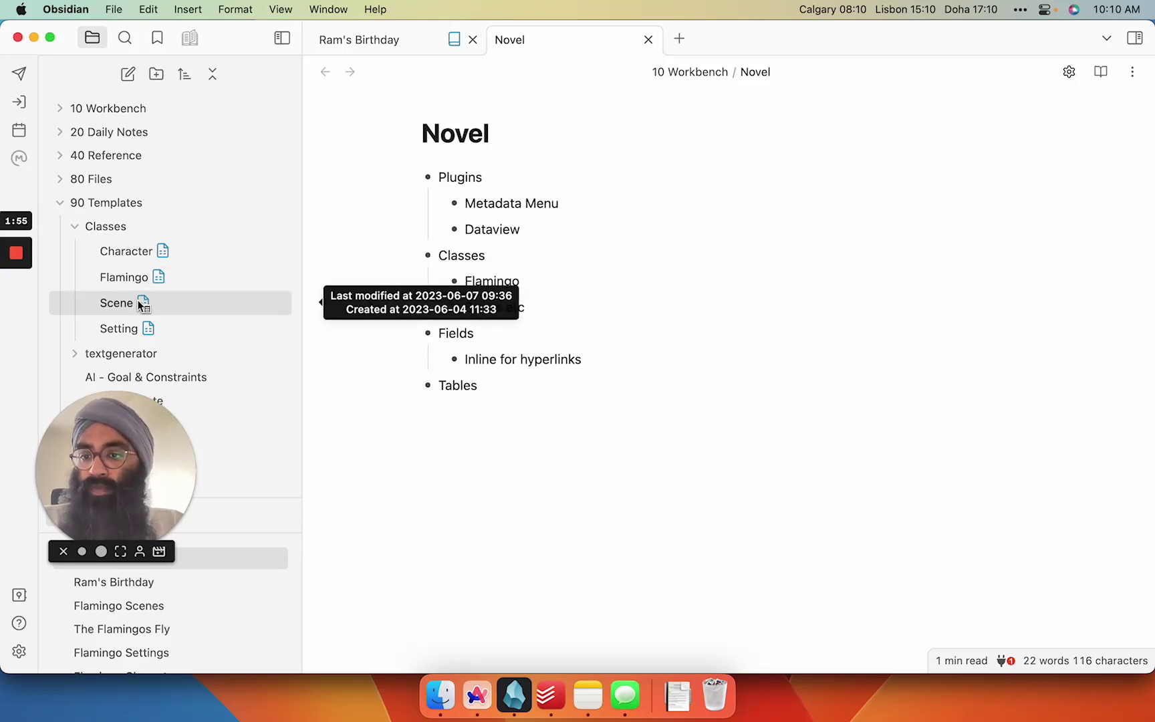
mouse_move(152, 256)
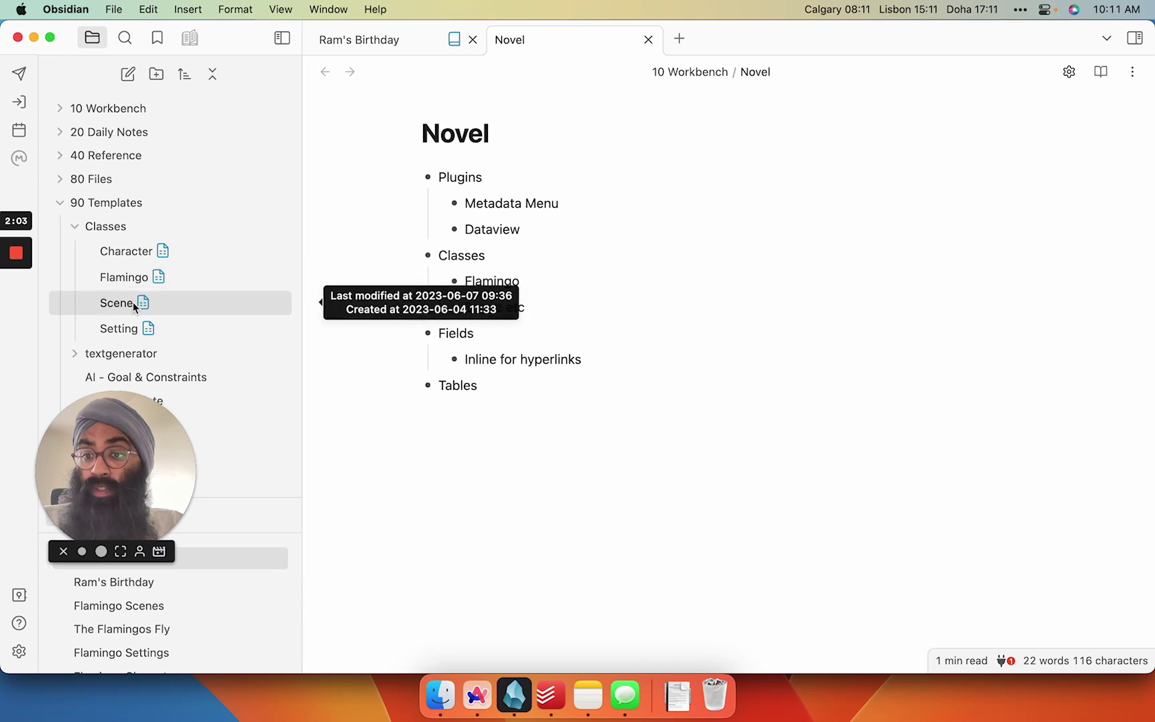
left_click(529, 332)
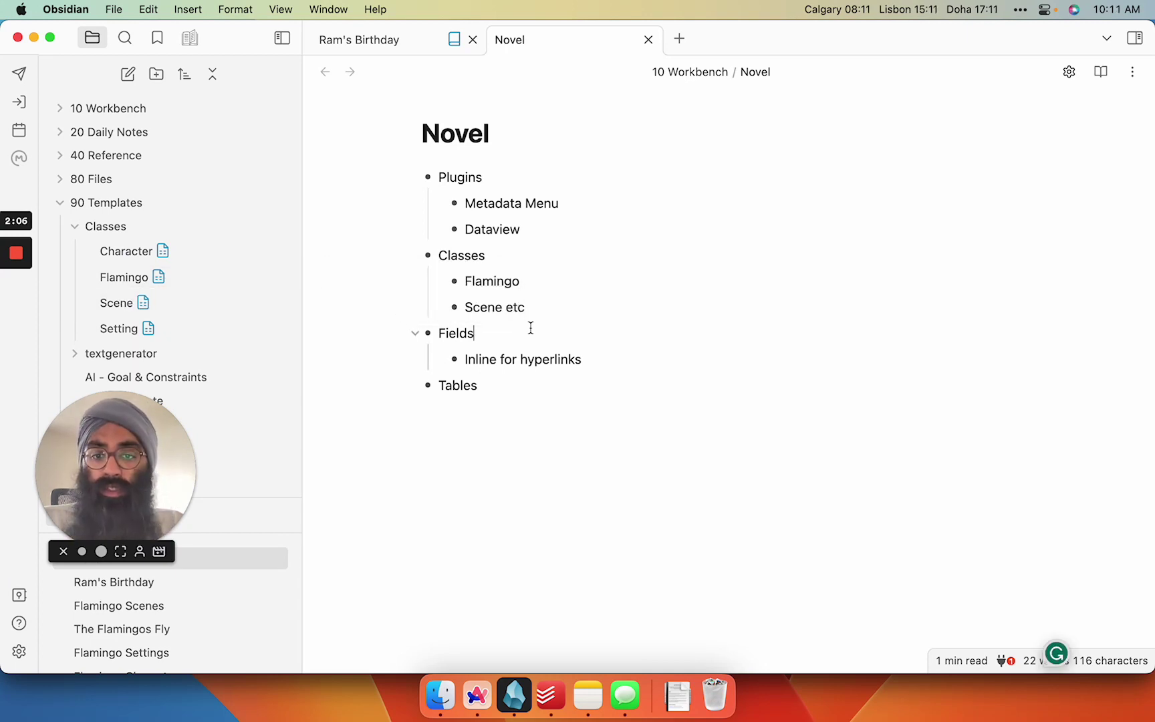
left_click(407, 43)
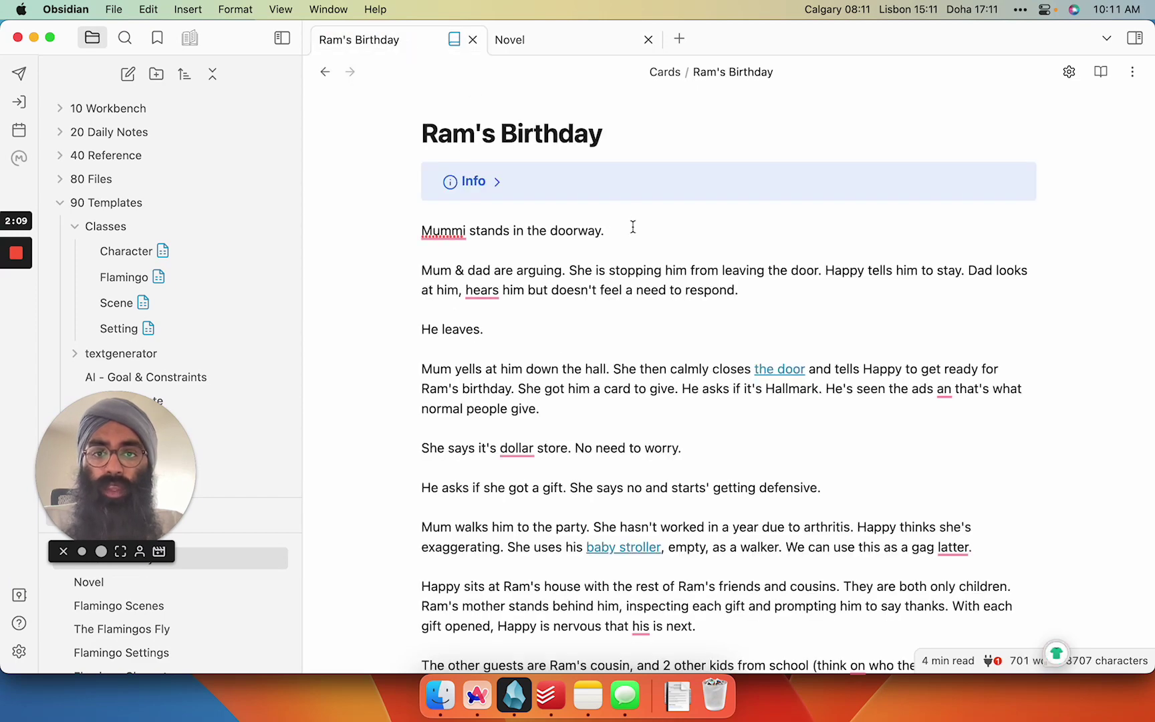
left_click(498, 183)
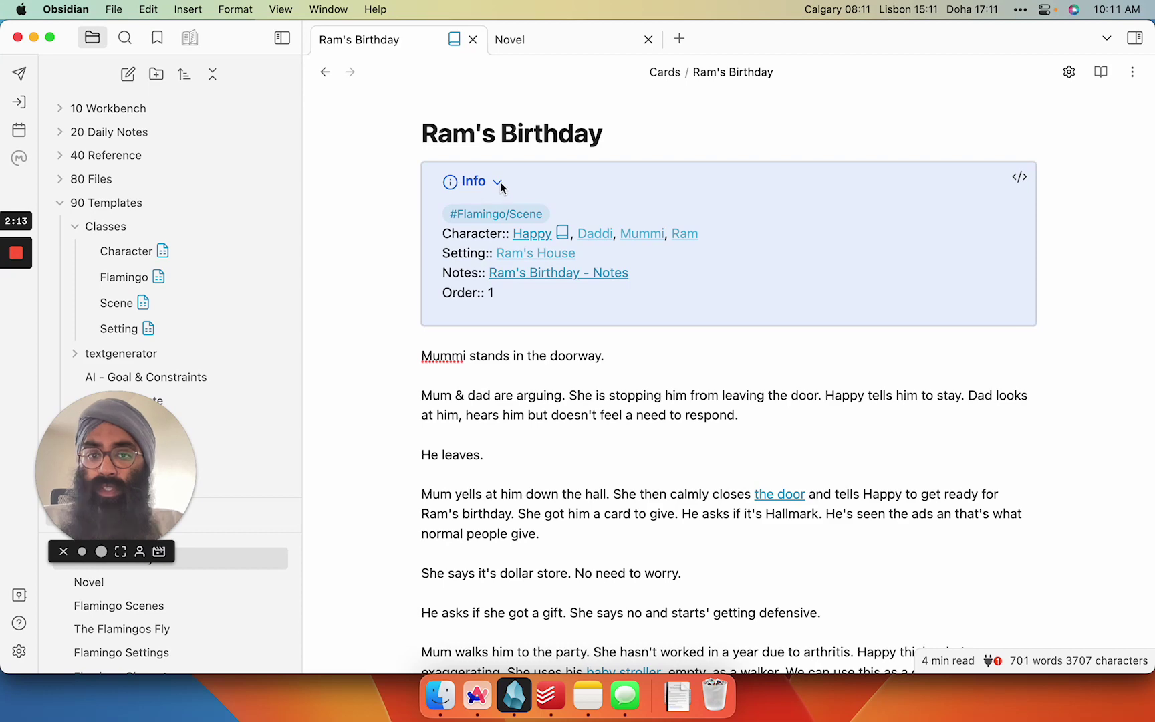
left_click(499, 181)
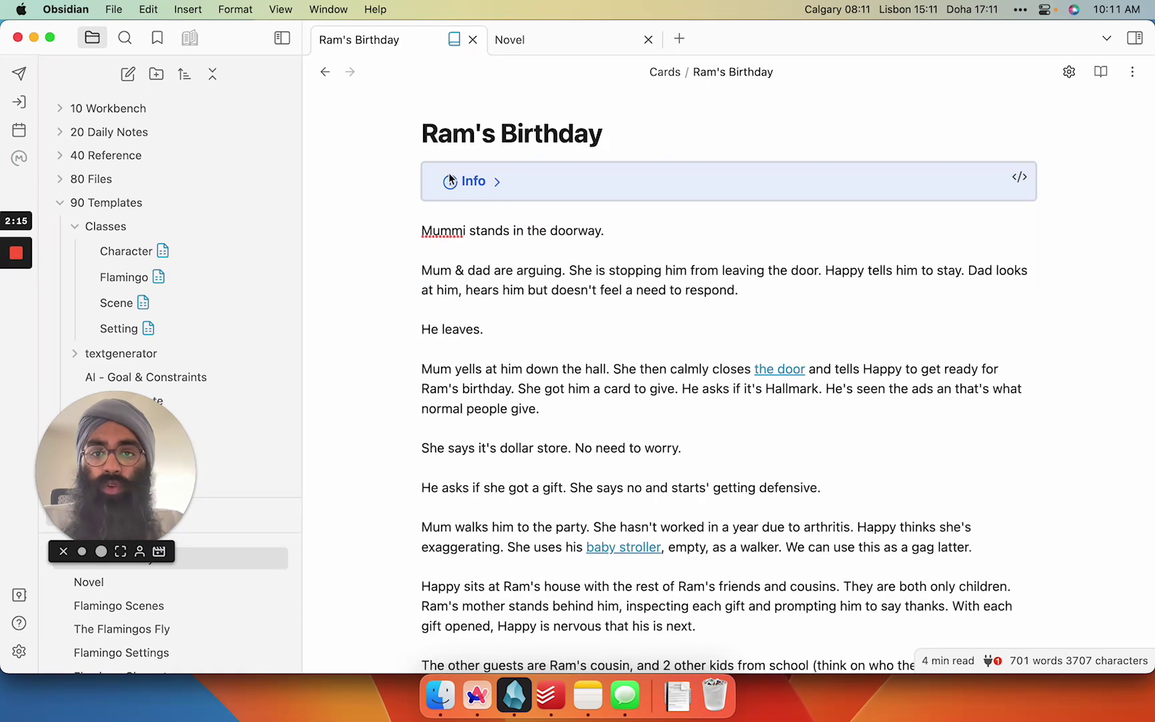
left_click(1020, 181)
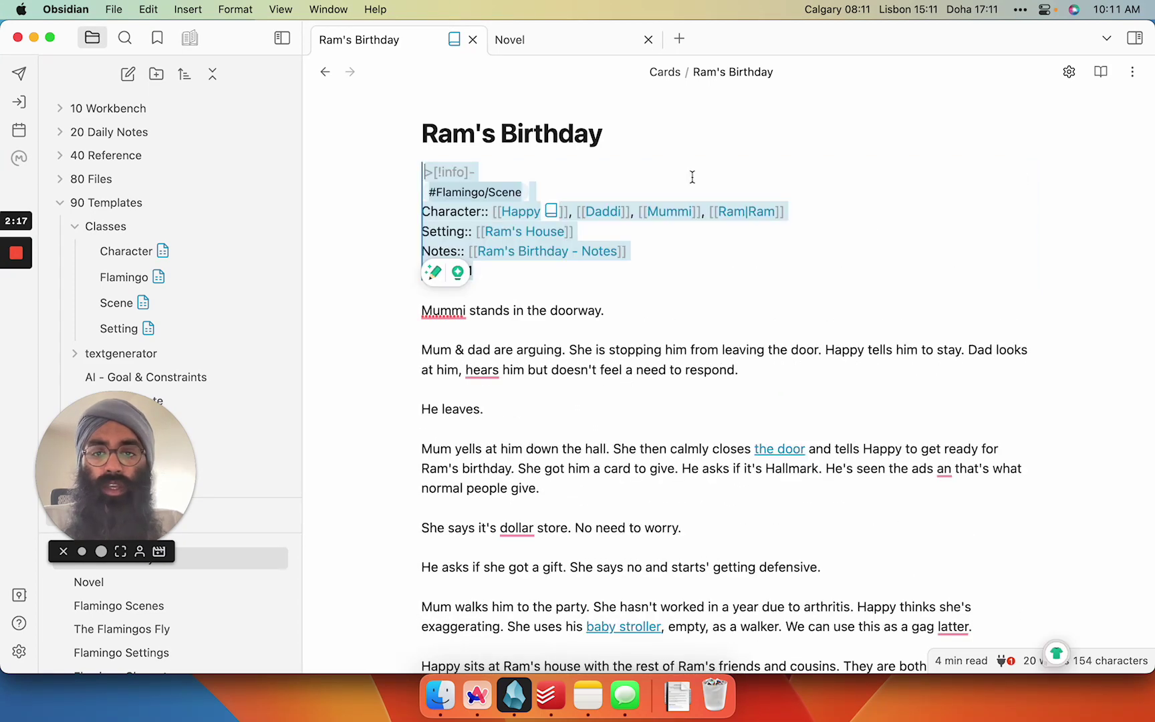
left_click_drag(431, 173, 508, 175)
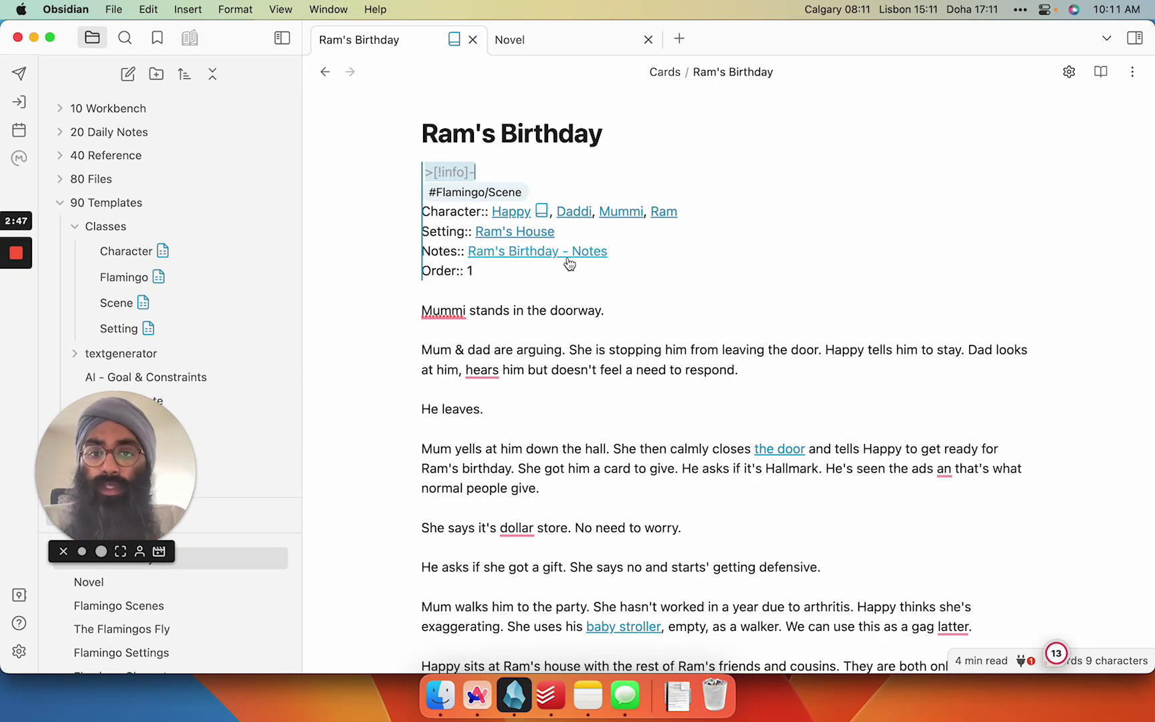
left_click(565, 281)
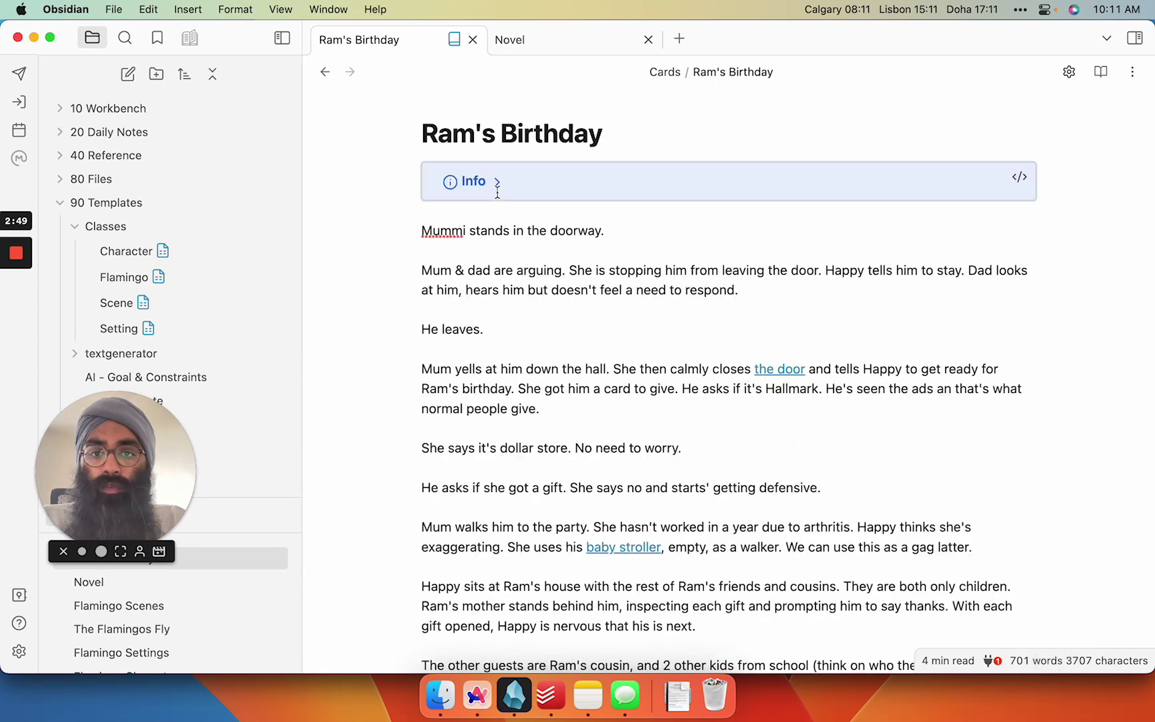
left_click(498, 185)
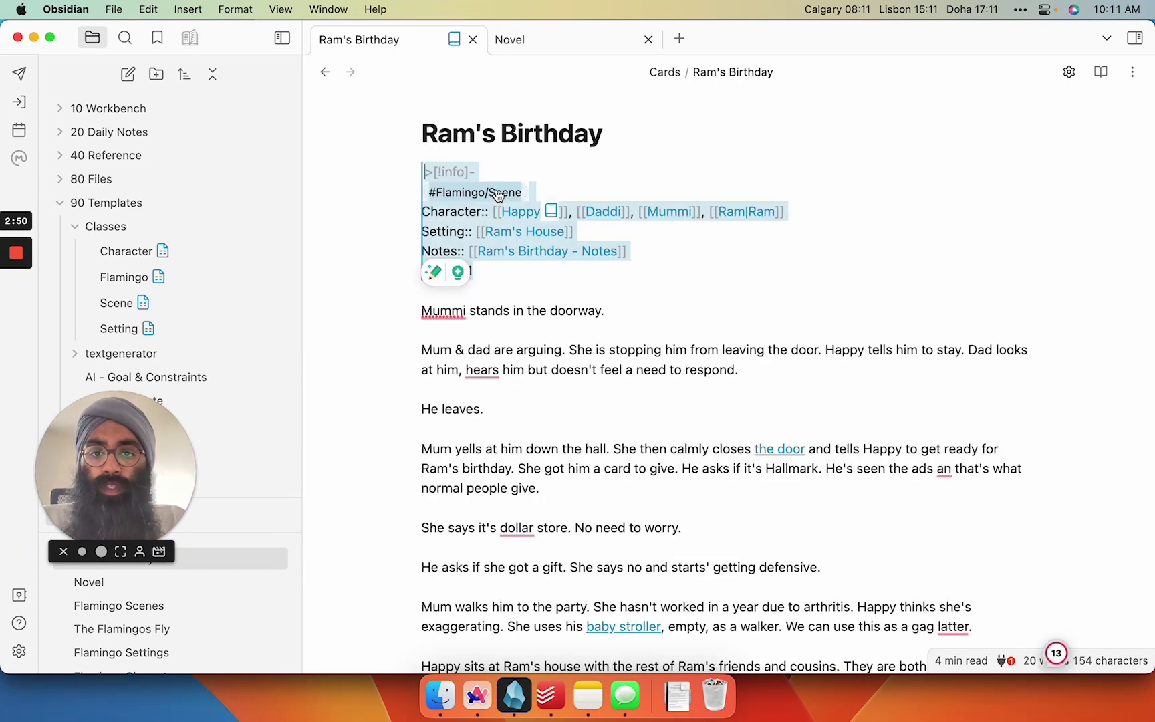
left_click(602, 275)
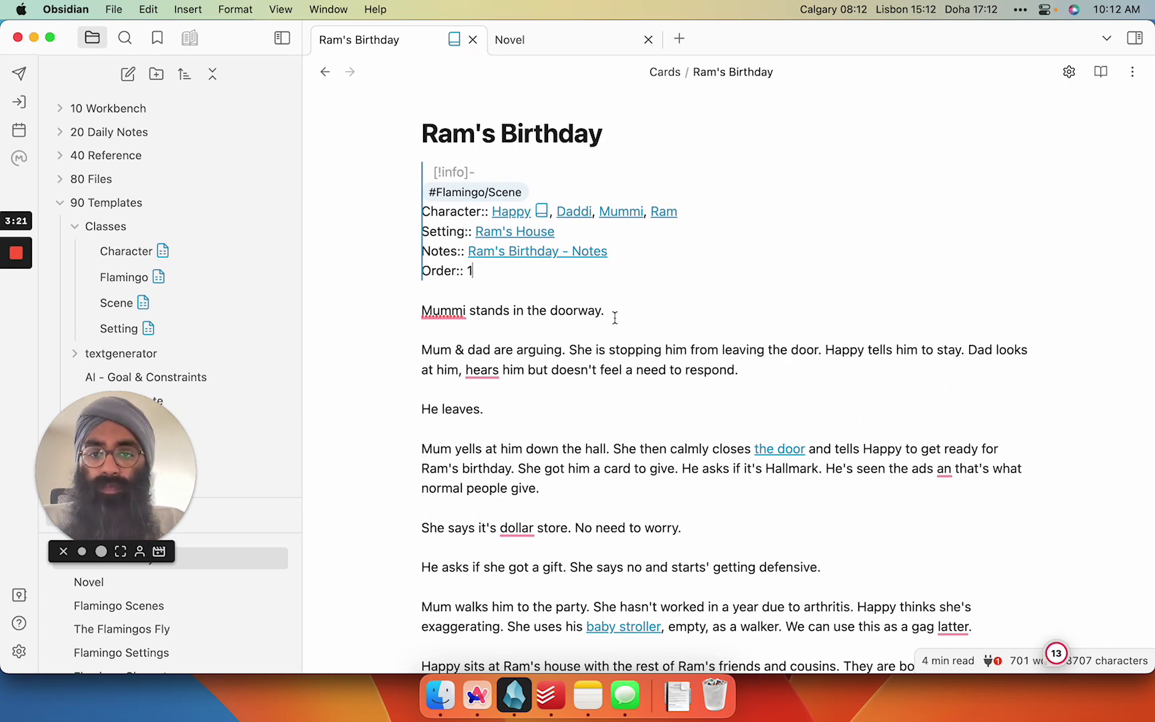
left_click(752, 409)
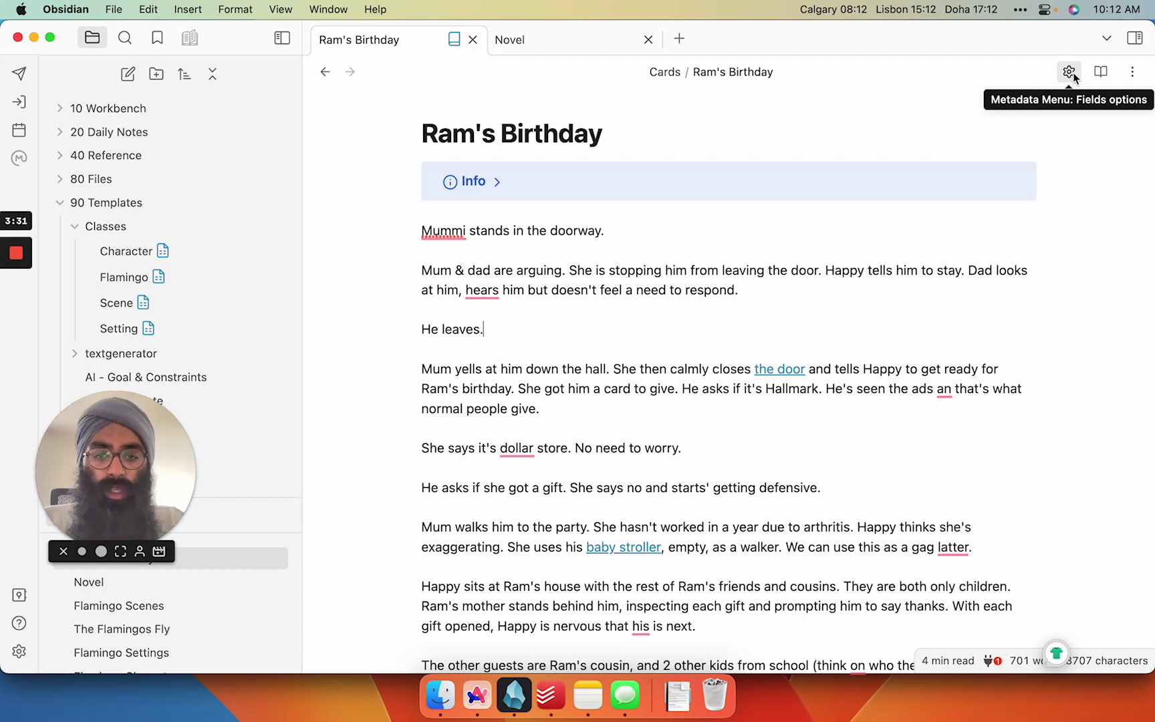
Update the scene's Character field through Metadata Menu, adding Shera to the list.
key("super+p")
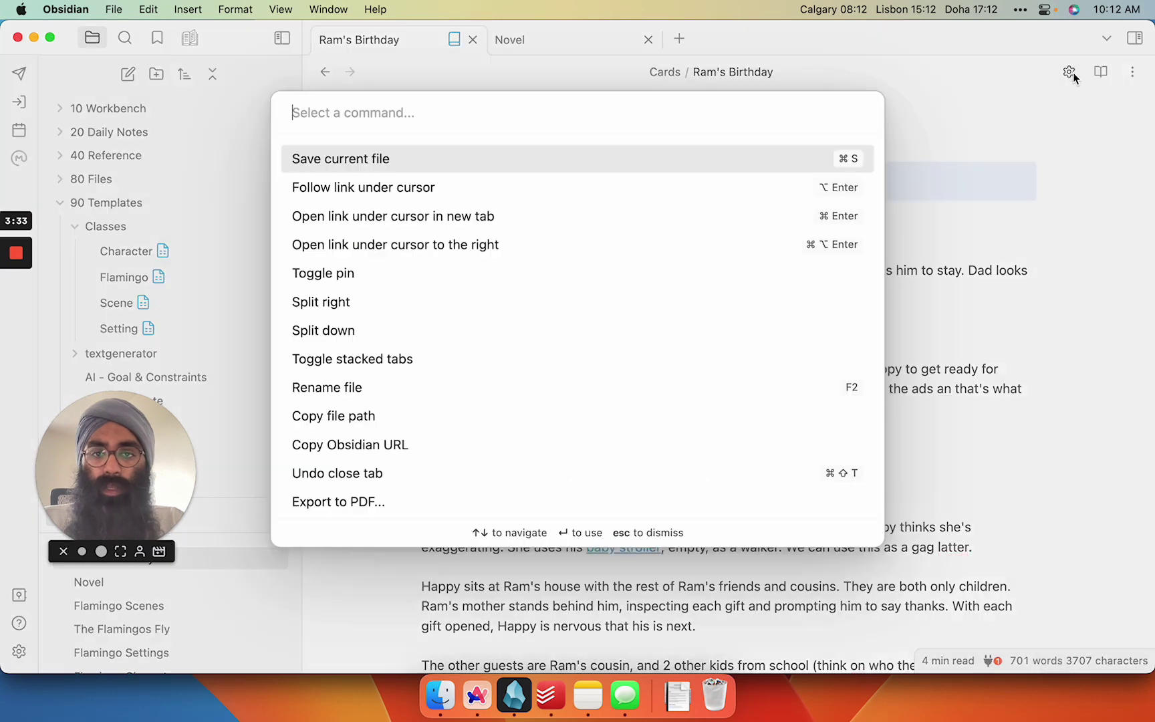
type("meta")
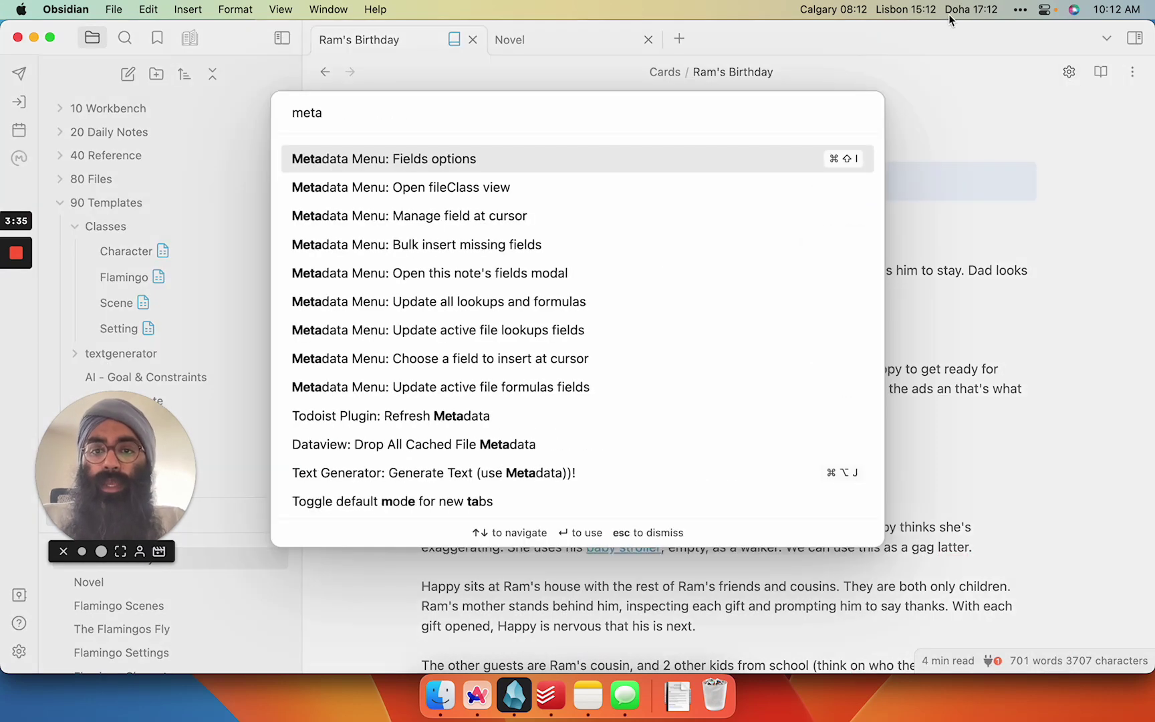
left_click(596, 164)
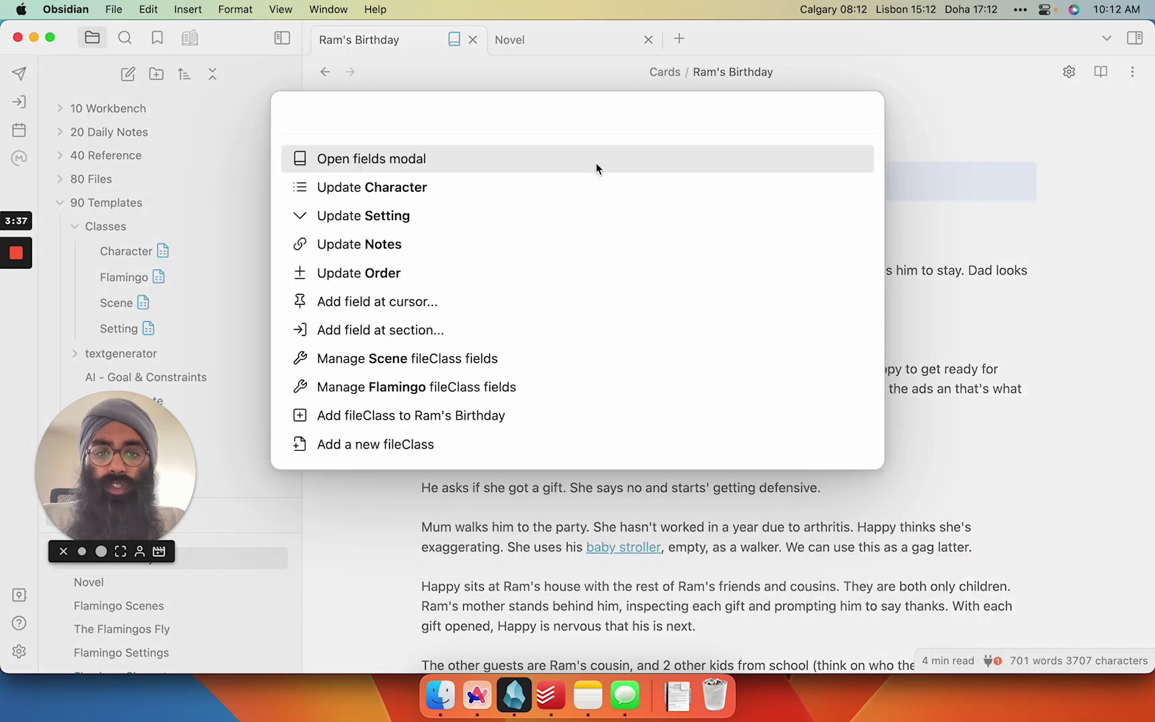
key("Escape")
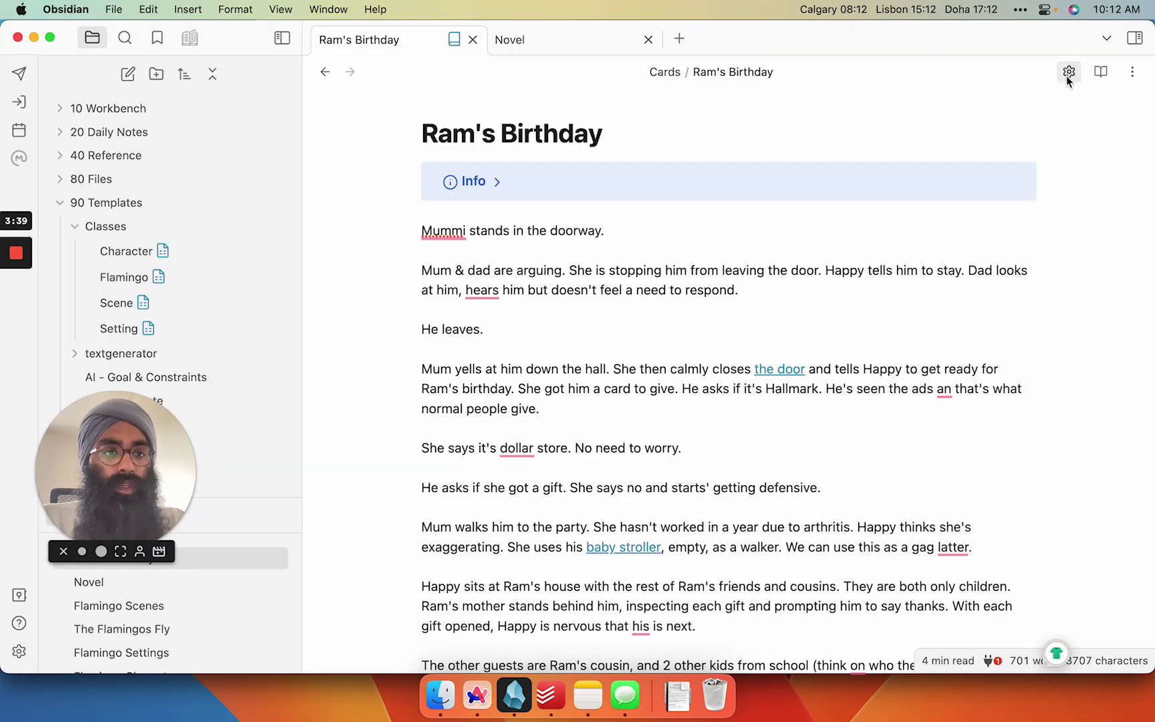
left_click(1068, 76)
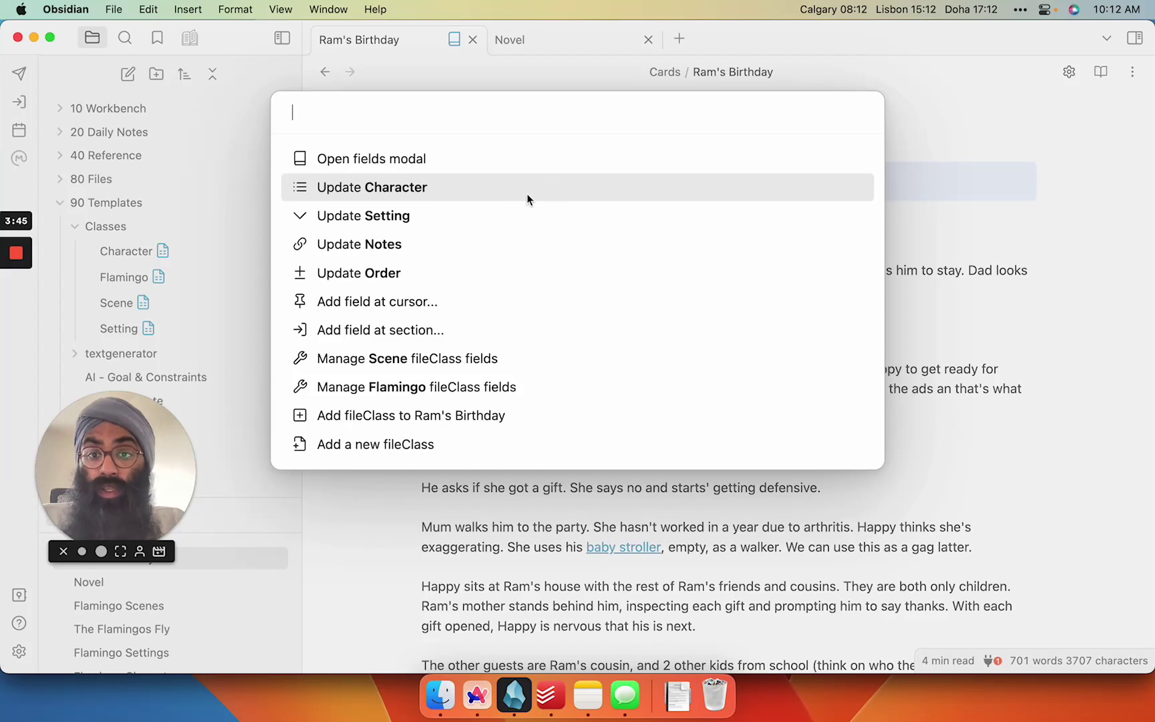
left_click(413, 188)
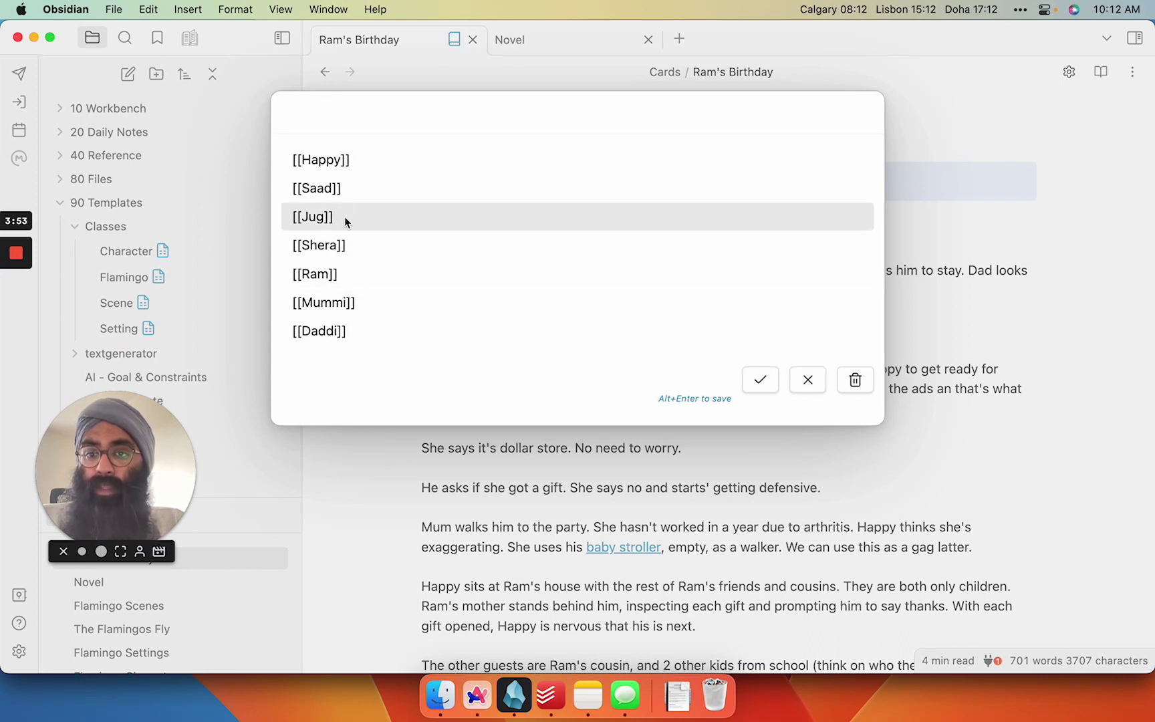
left_click(330, 250)
left_click(760, 380)
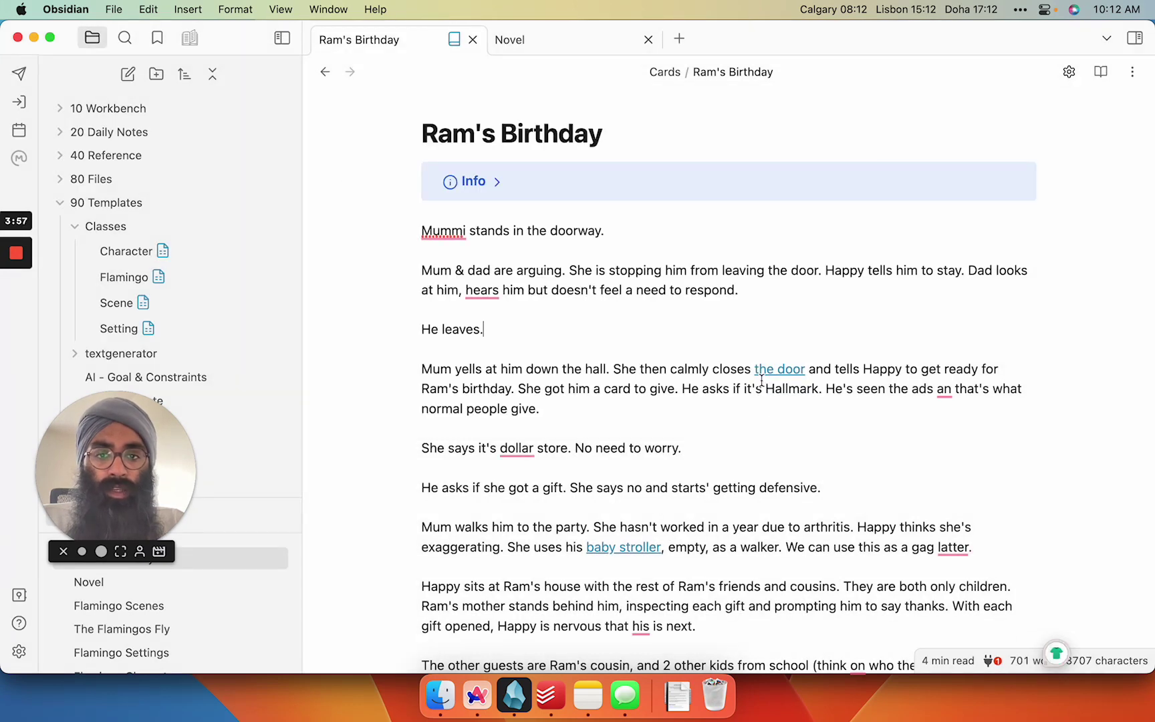
Expand the Info callout, view its raw markdown, and return to the rendered note.
left_click(496, 185)
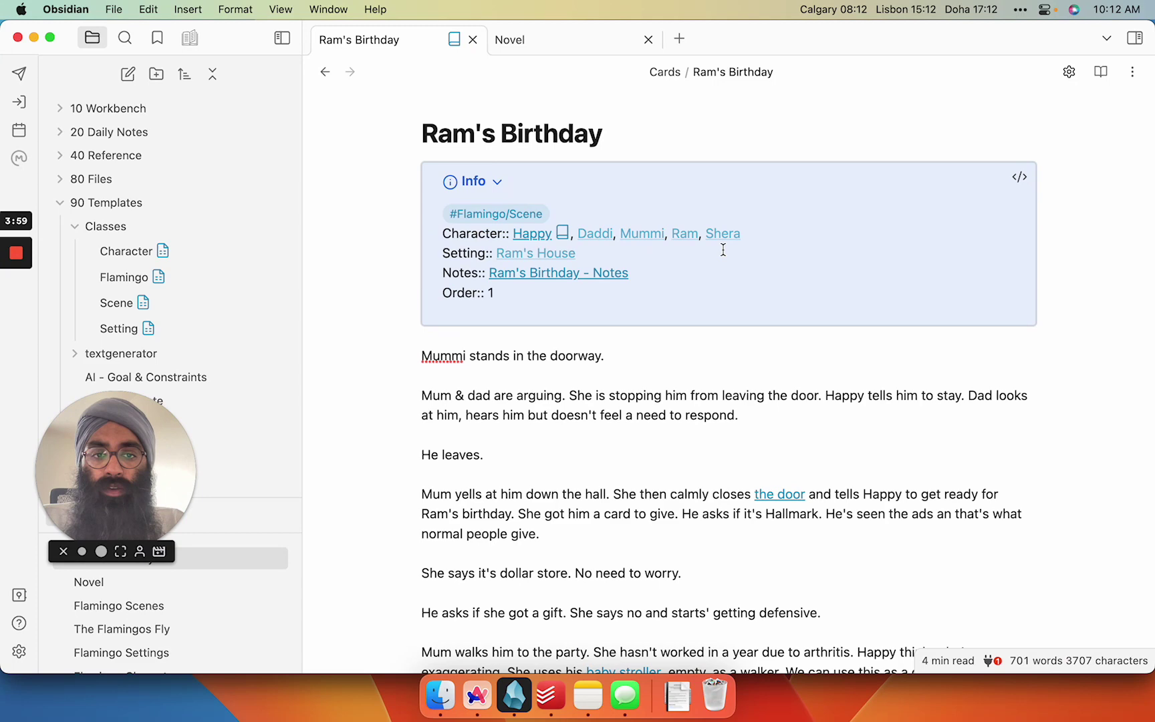
left_click(751, 233)
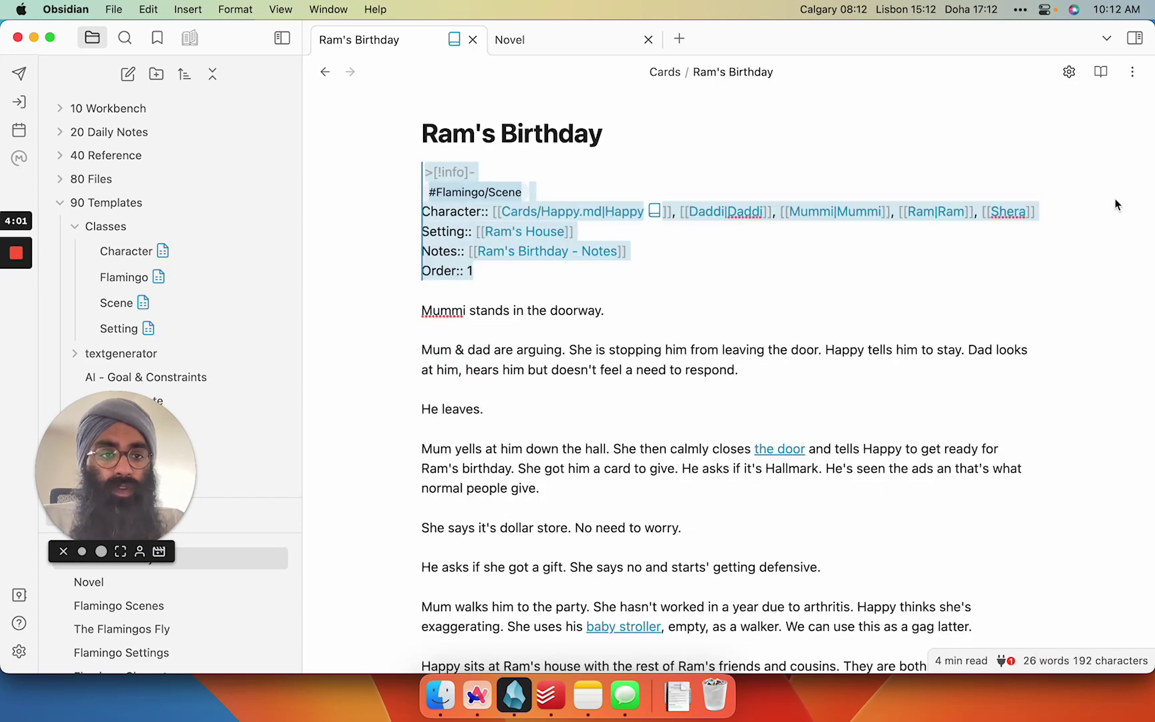
left_click(1003, 409)
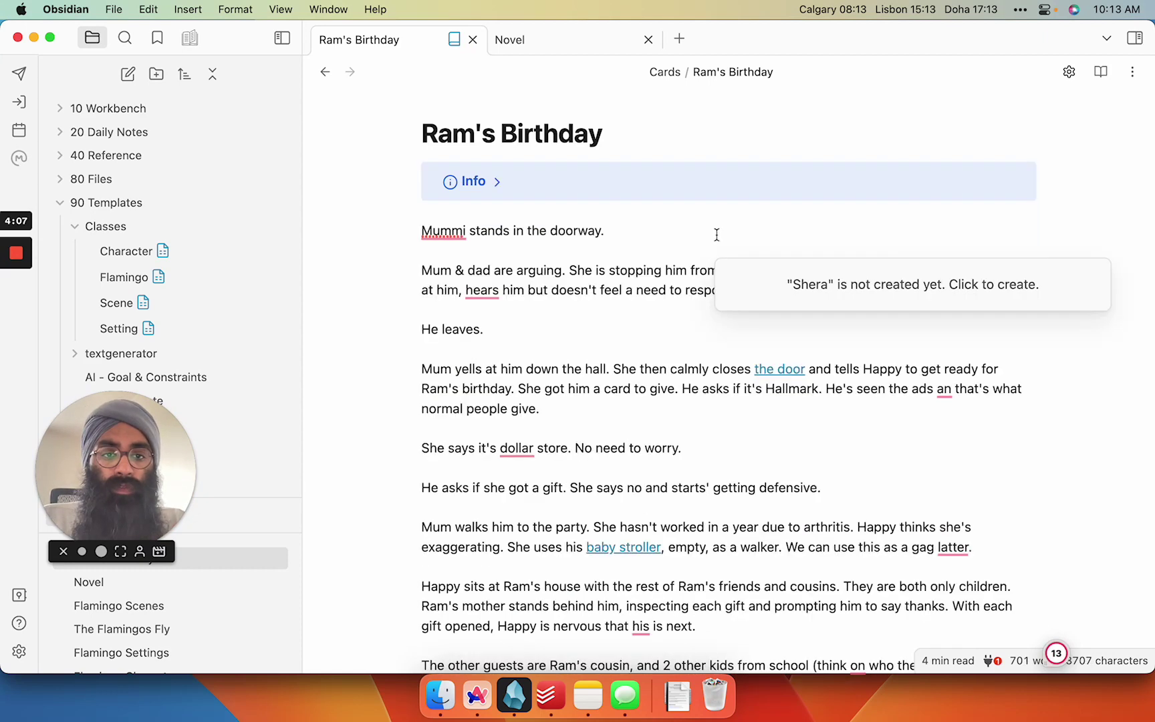
Choose Metadata Menu's Add field at section and place the new field after the Order line.
left_click(491, 188)
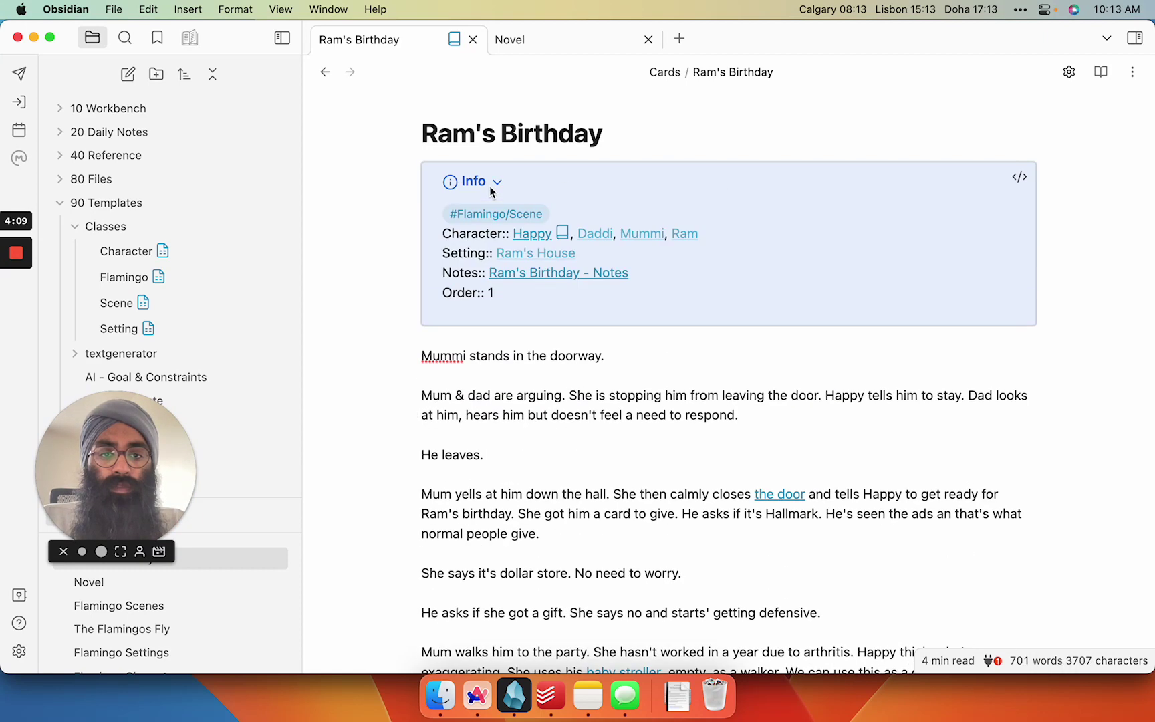
left_click(491, 190)
left_click(1069, 73)
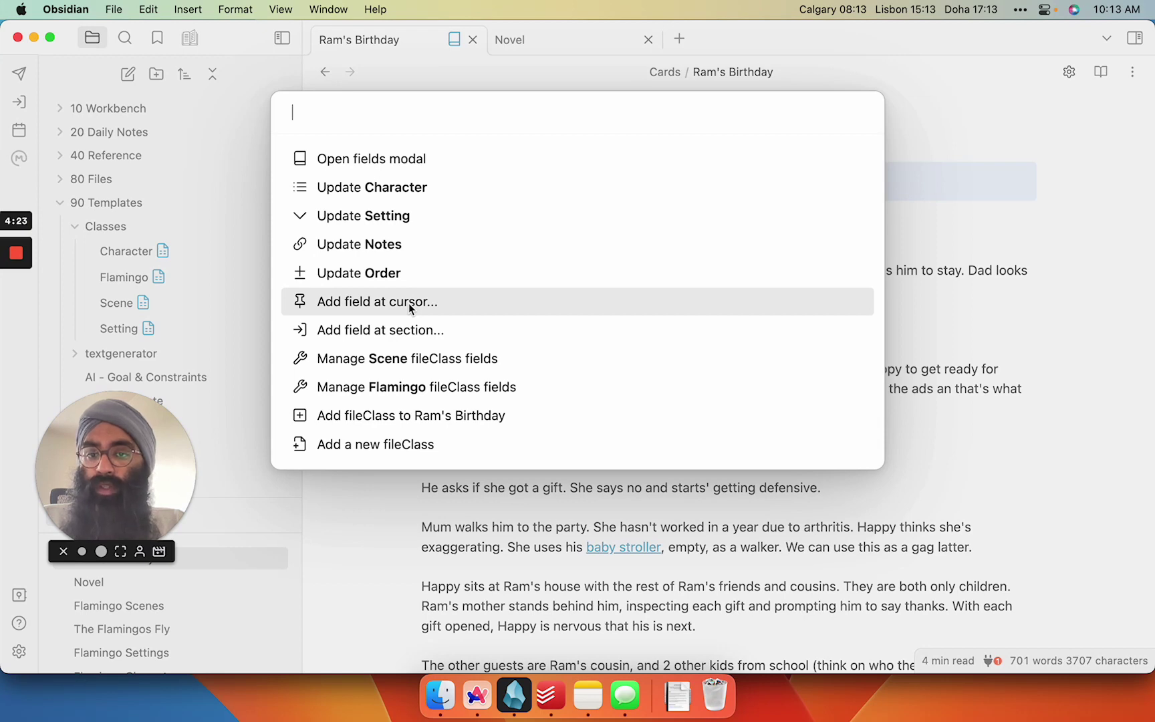
left_click(408, 330)
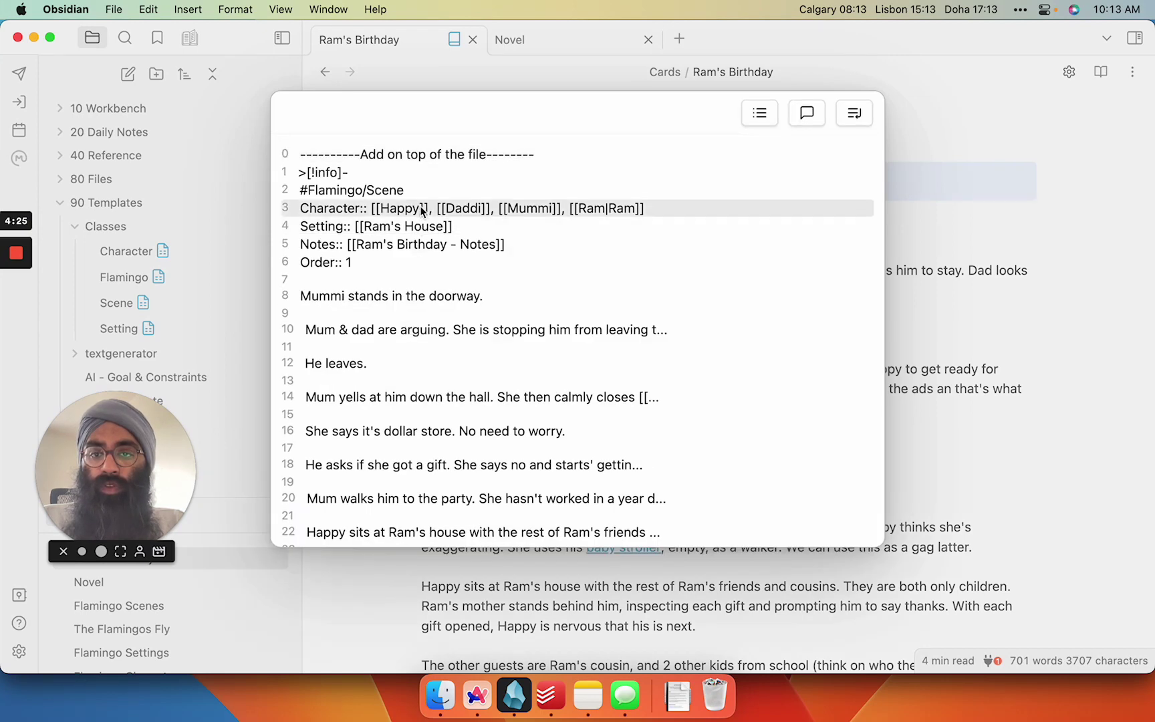
scroll(412, 388, "down", 10)
scroll(412, 387, "up", 10)
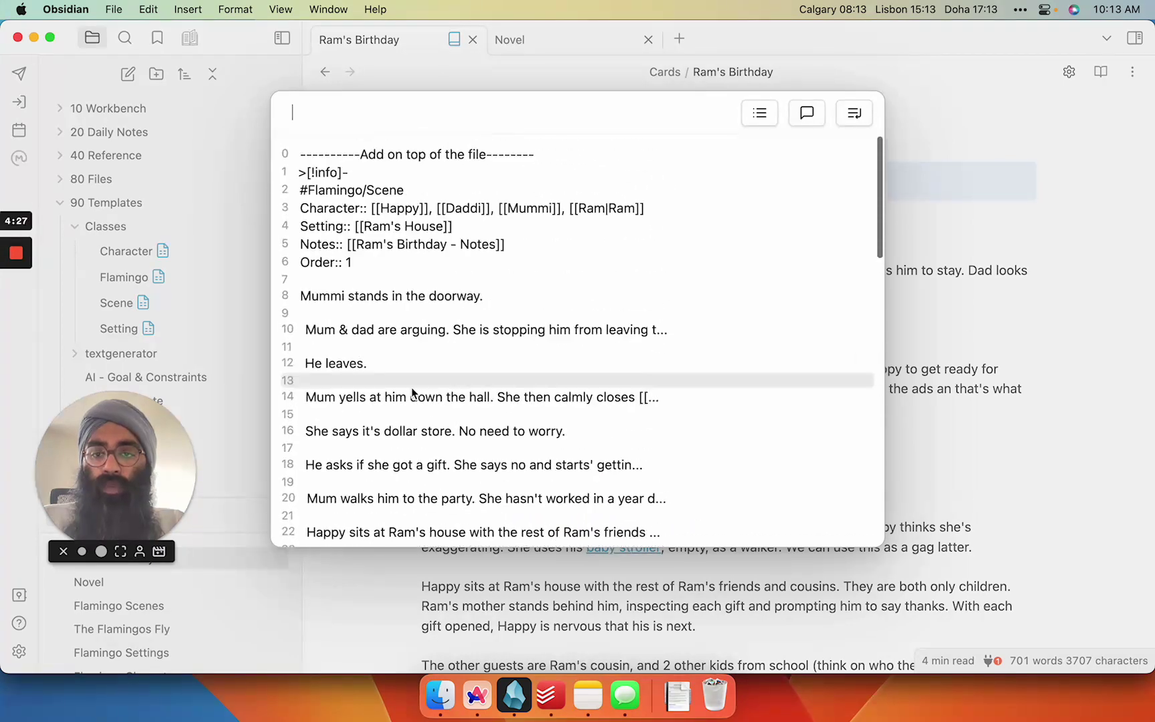
left_click(354, 279)
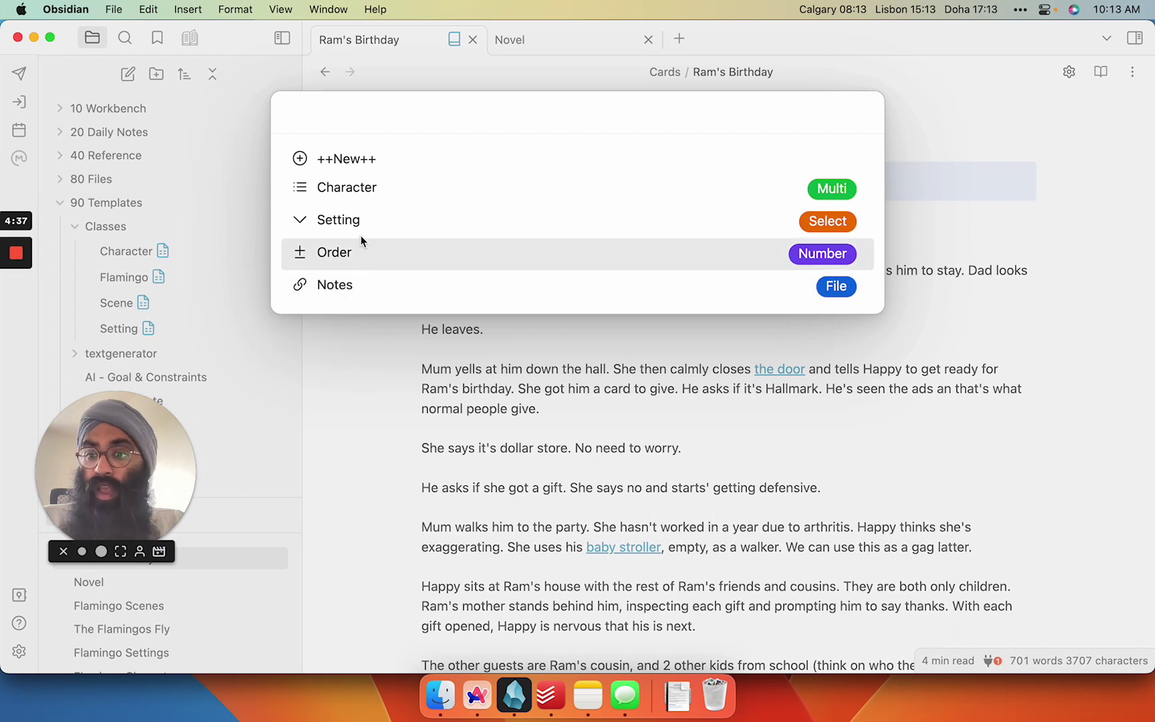
Start a ++New++ field named Theme with value 'Sadnes', then clear both boxes.
left_click(360, 159)
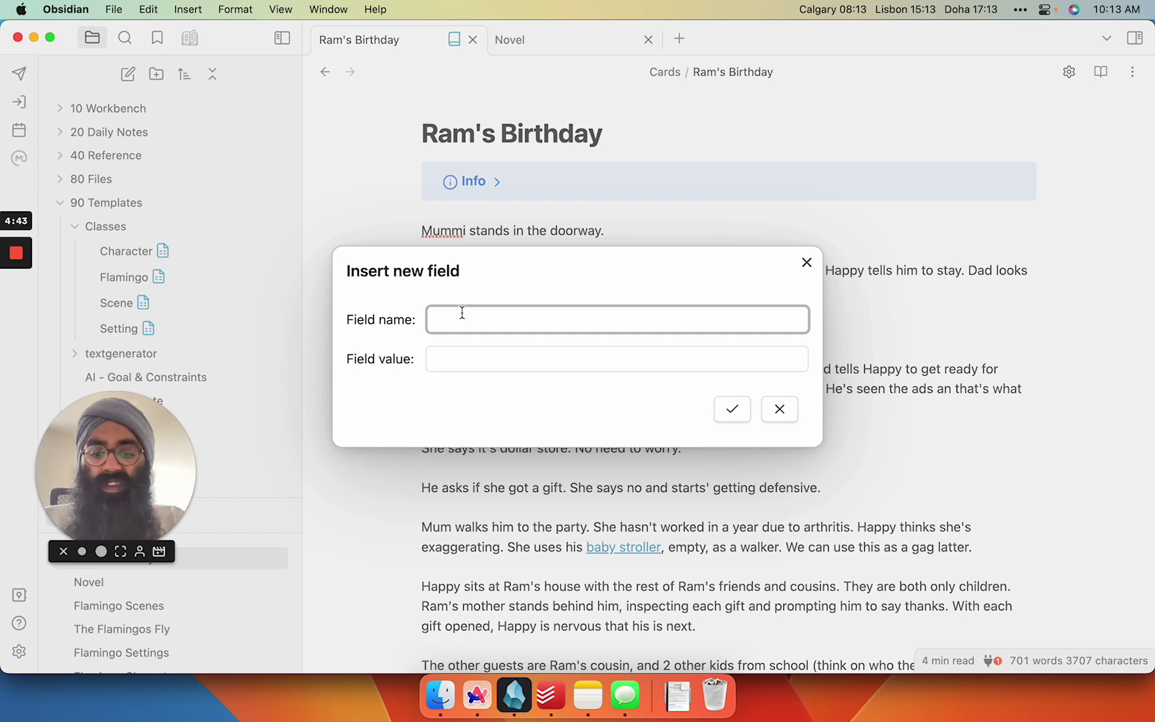
type("Theme")
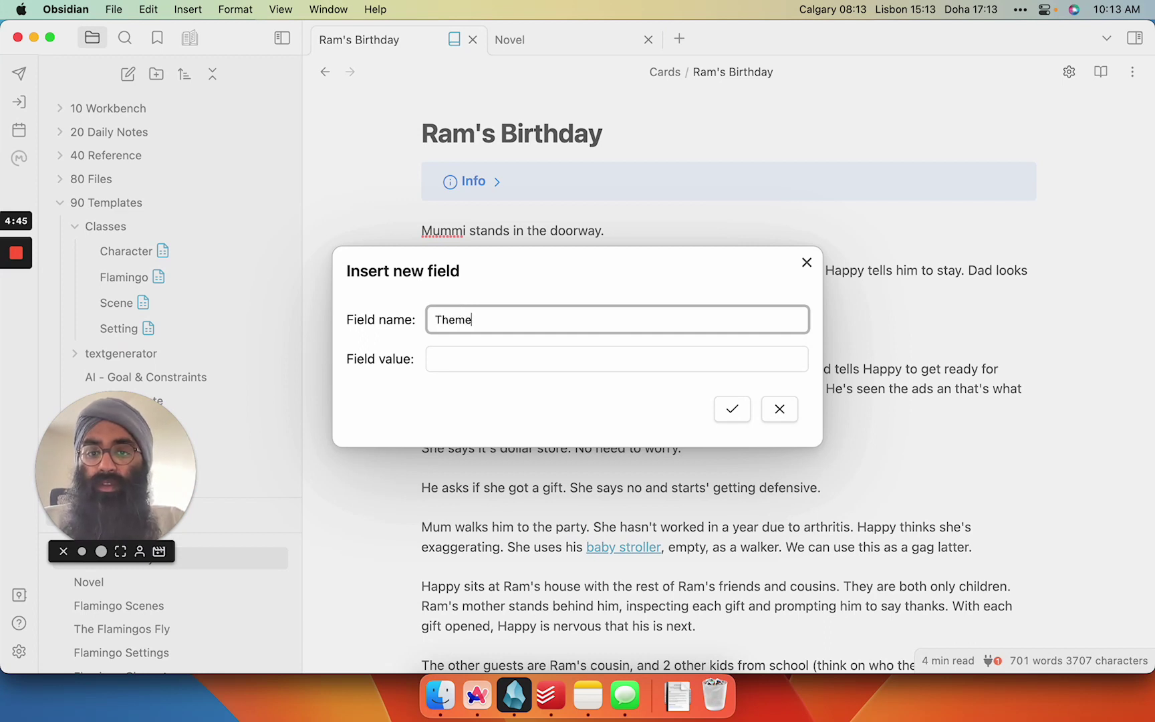
left_click(462, 362)
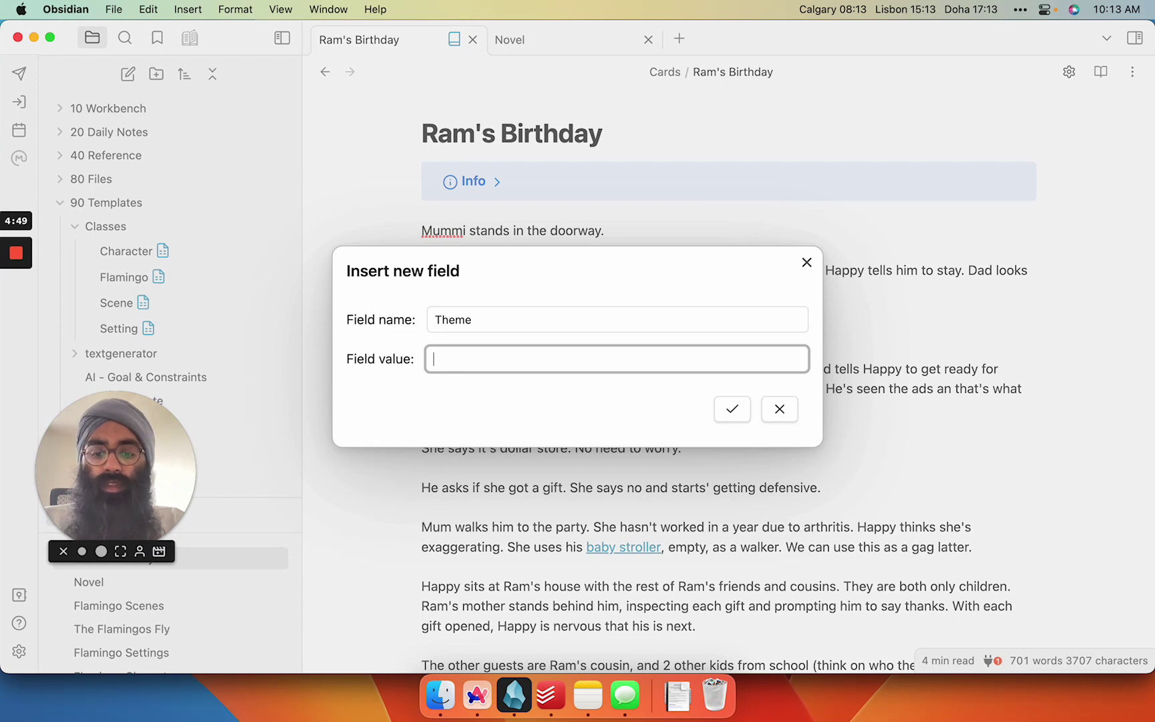
type("Sadnes")
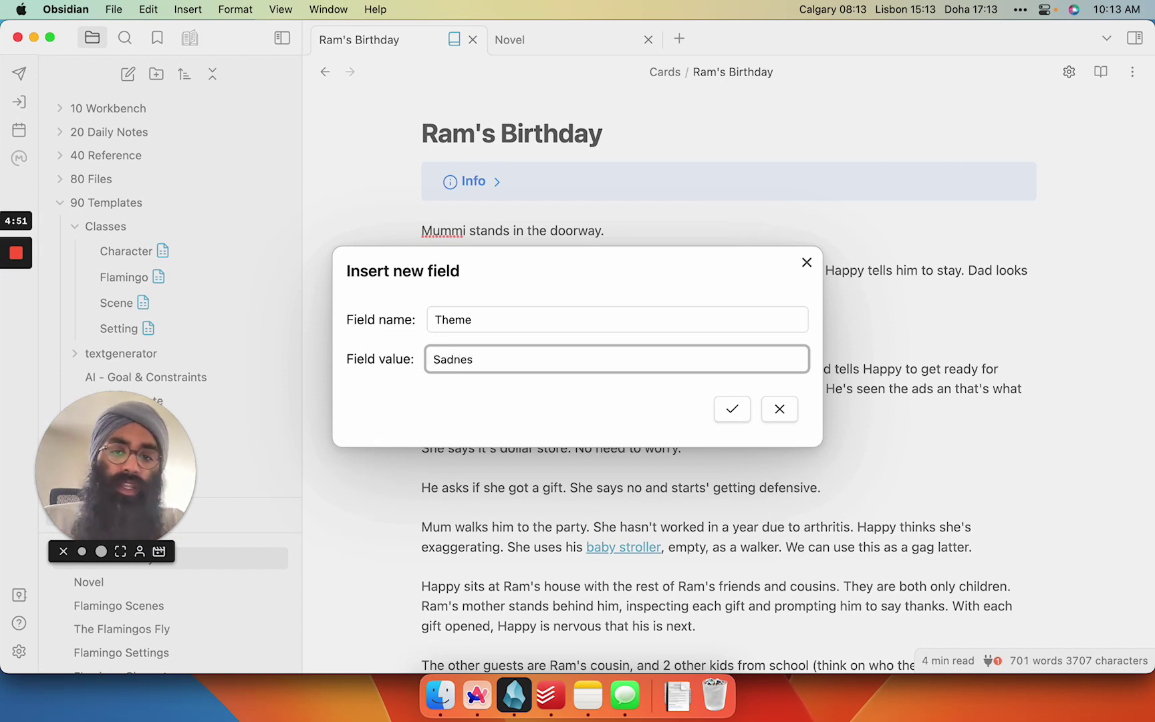
double_click(490, 361)
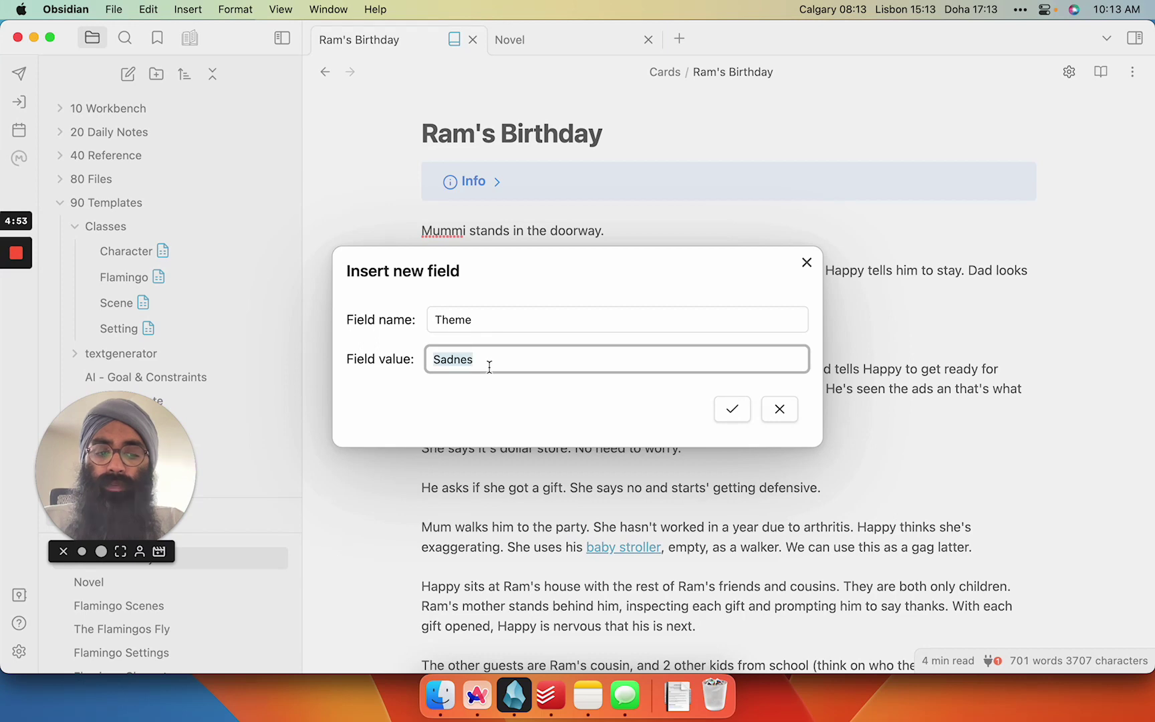
key("BackSpace")
double_click(503, 326)
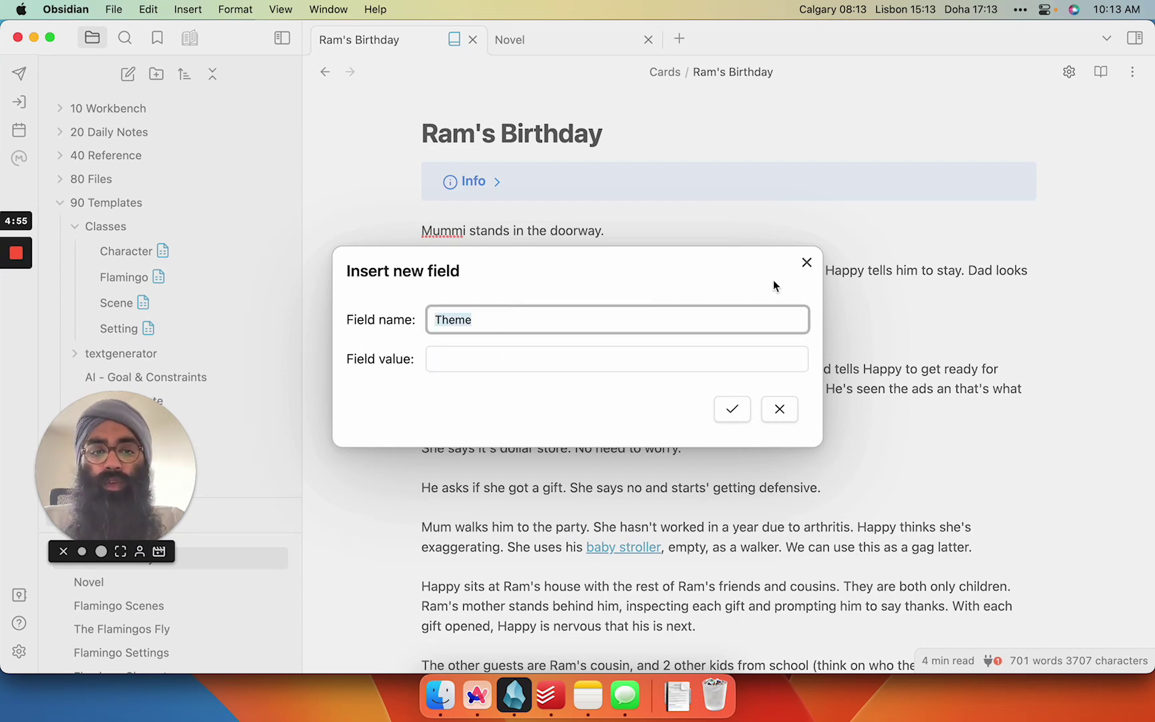
key("BackSpace")
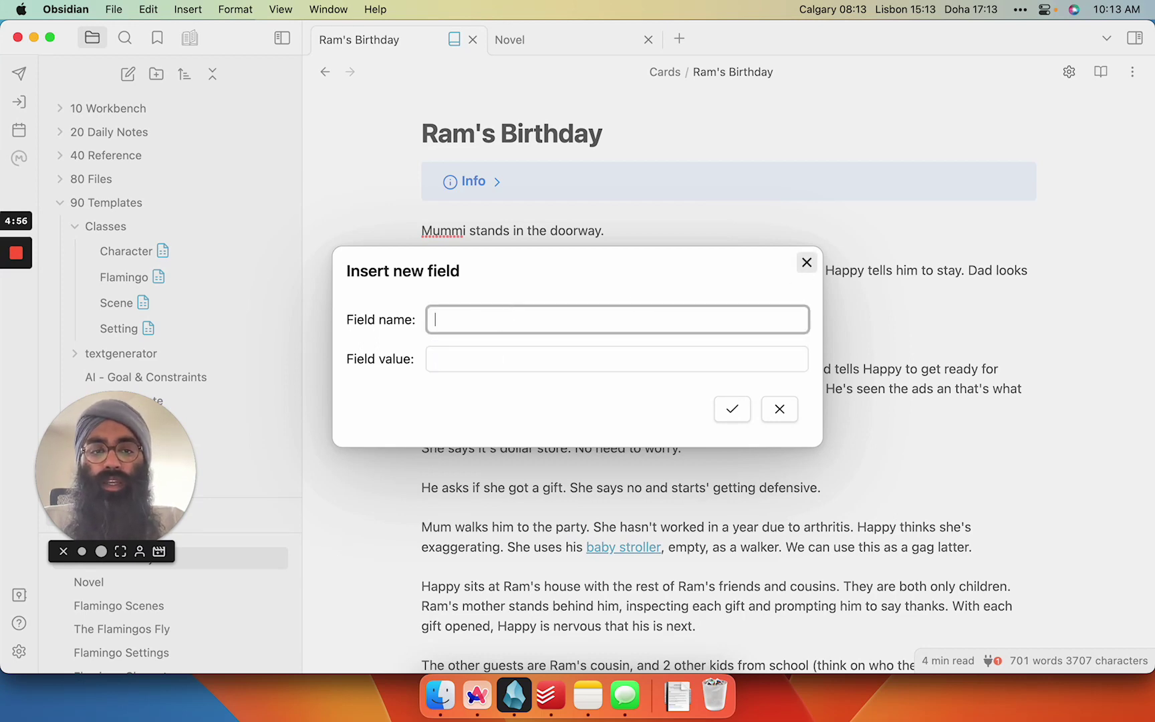
Cancel the insert, then open the Scene fileClass table view and its Fileclass fields tab.
left_click(807, 262)
left_click(1067, 77)
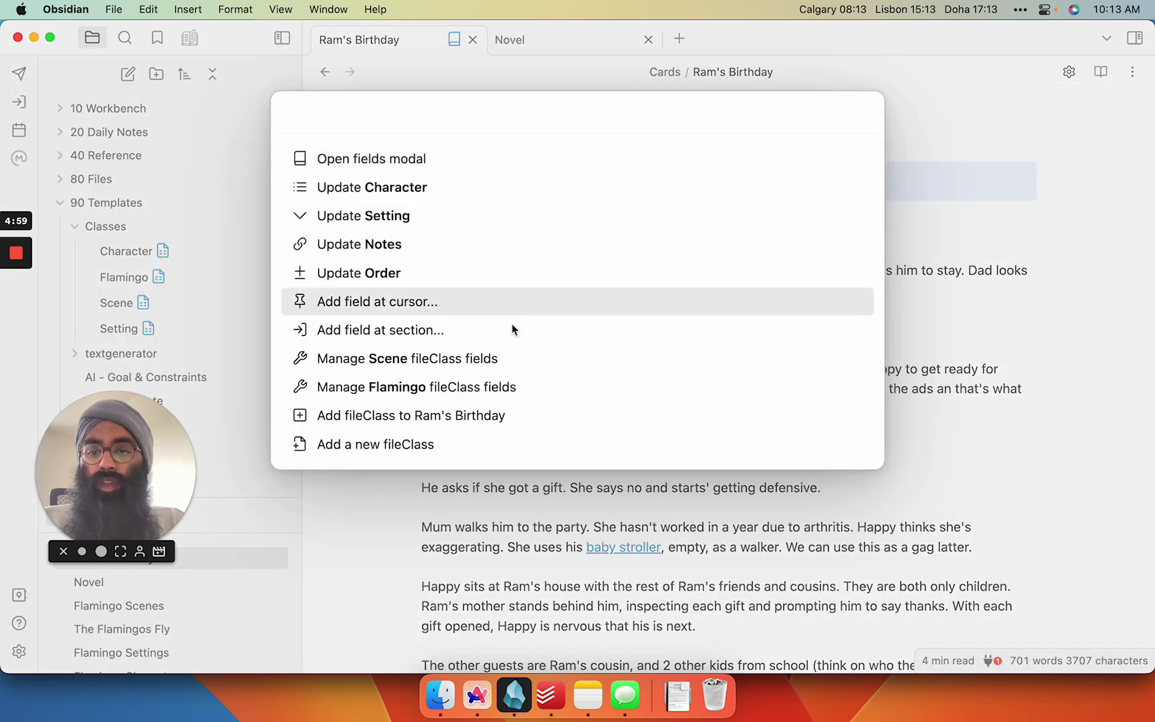
left_click(492, 367)
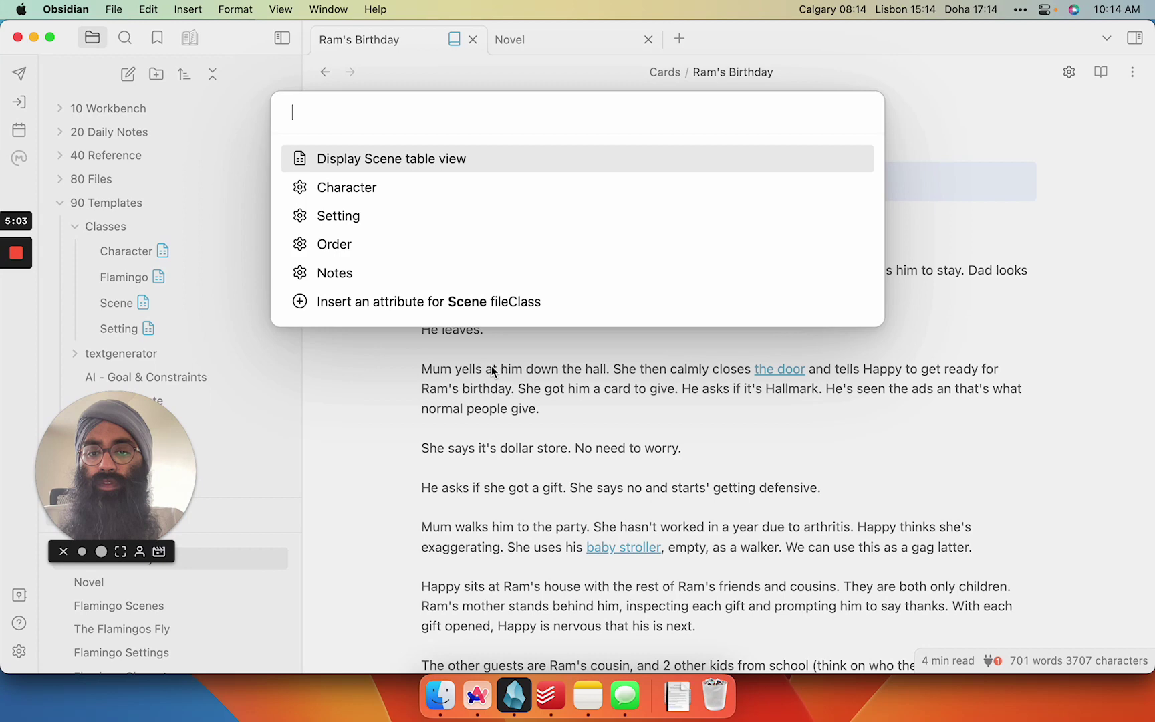
left_click(358, 163)
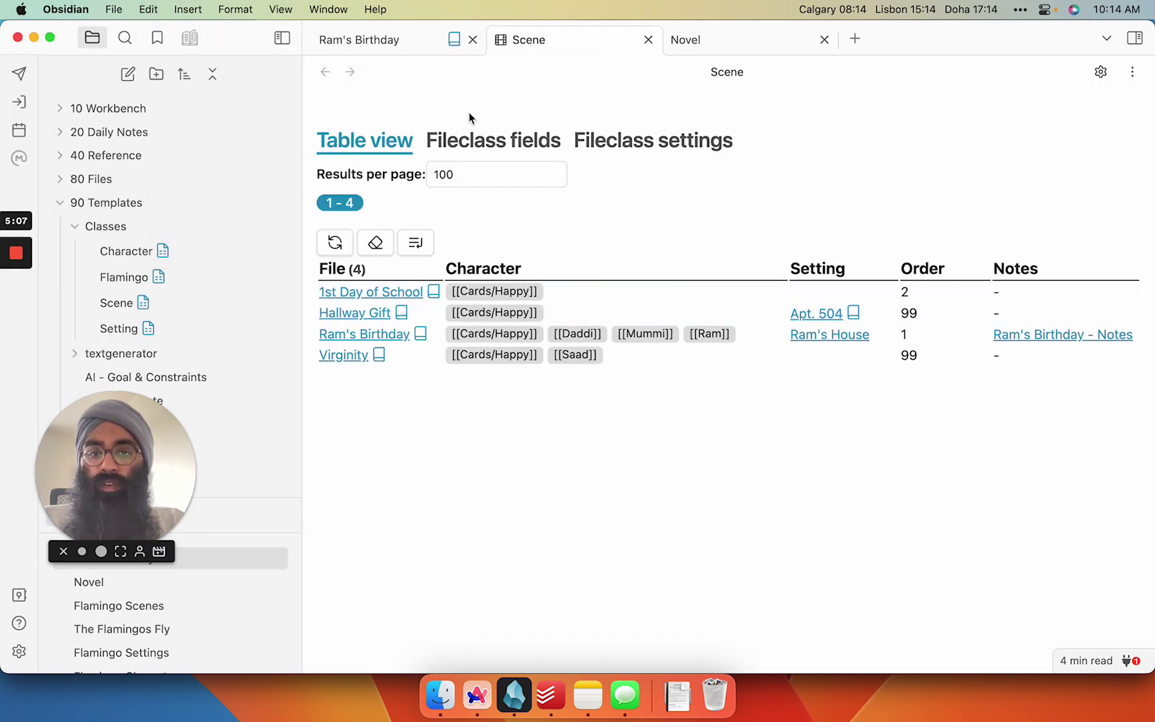
left_click(512, 141)
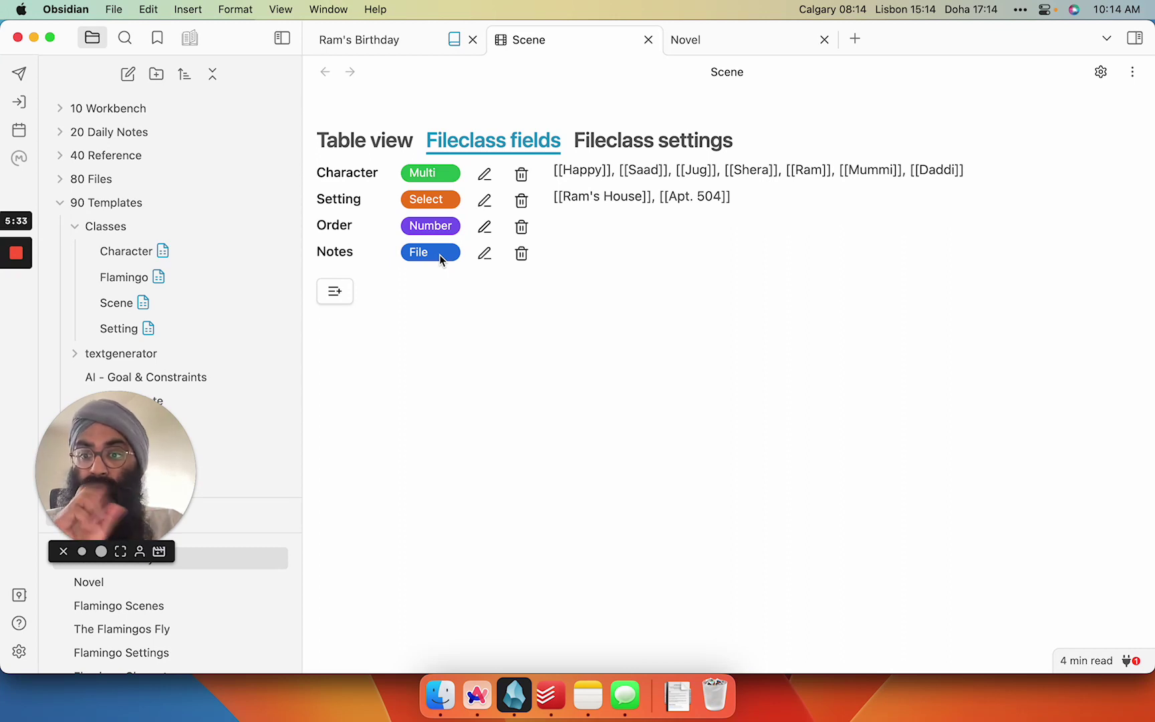
left_click(335, 291)
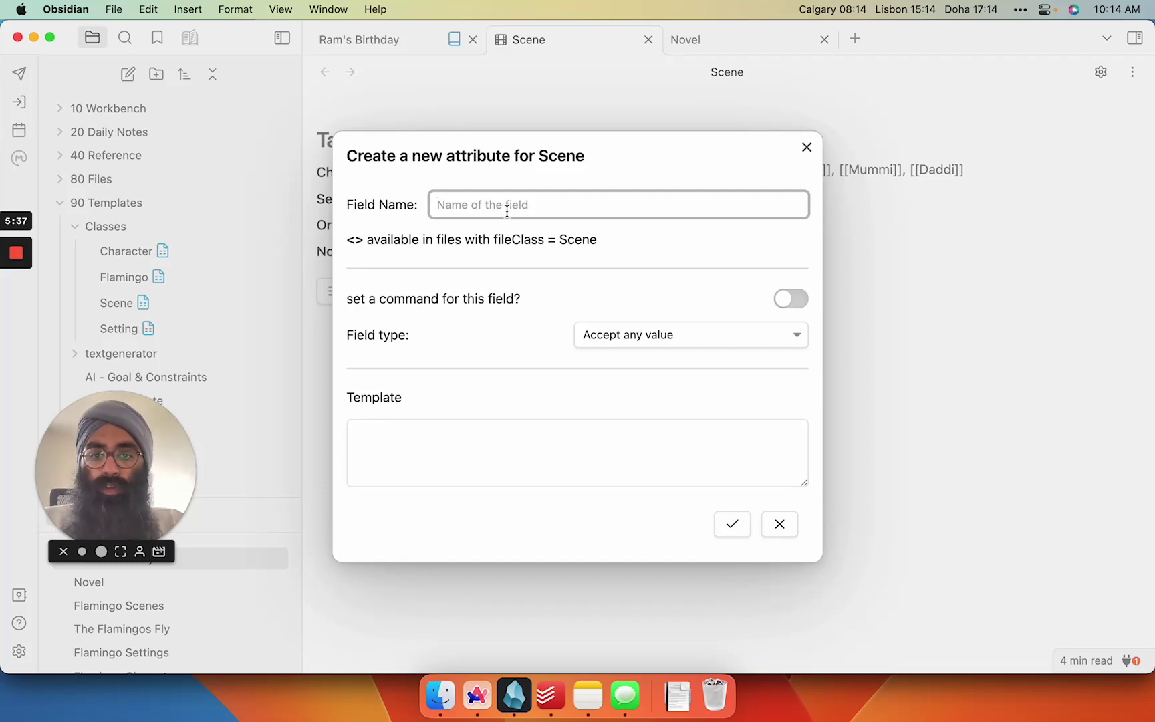
type("Theme")
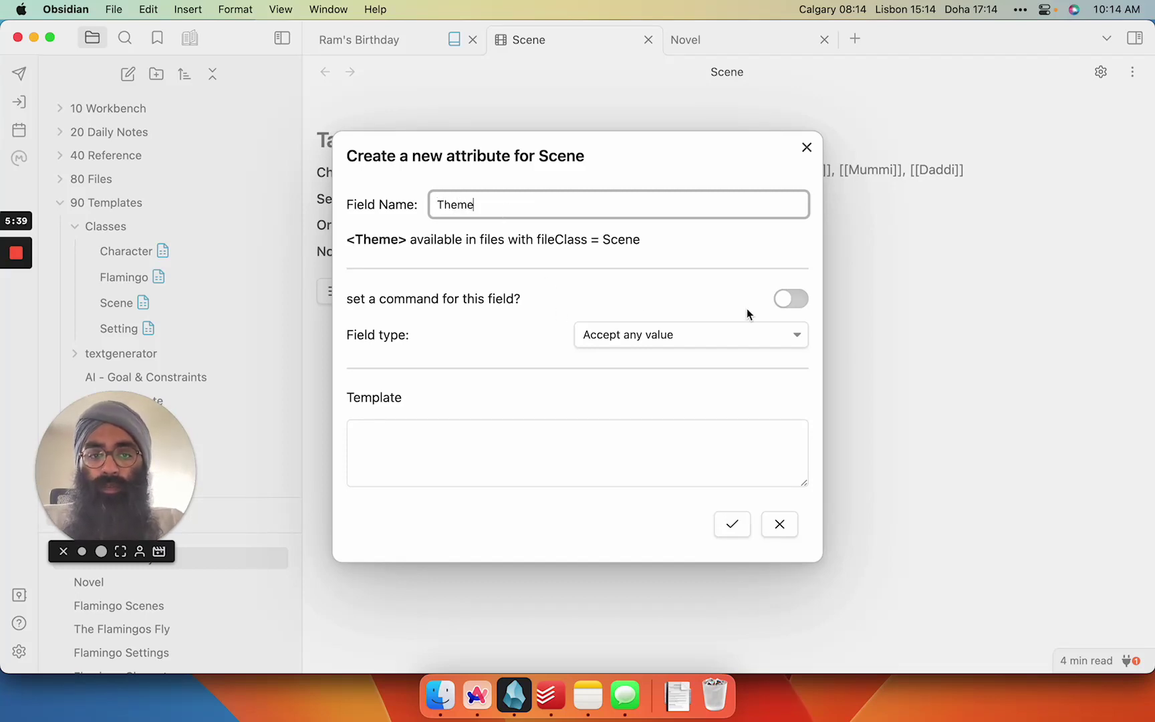
left_click(745, 334)
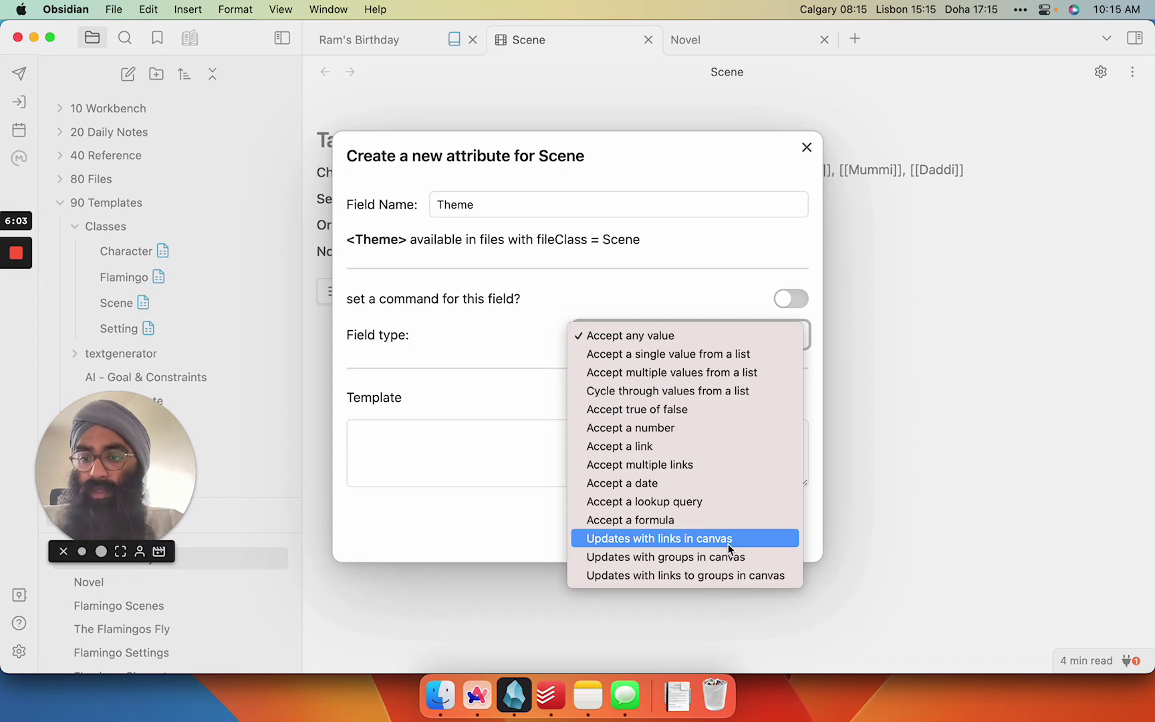
left_click(765, 147)
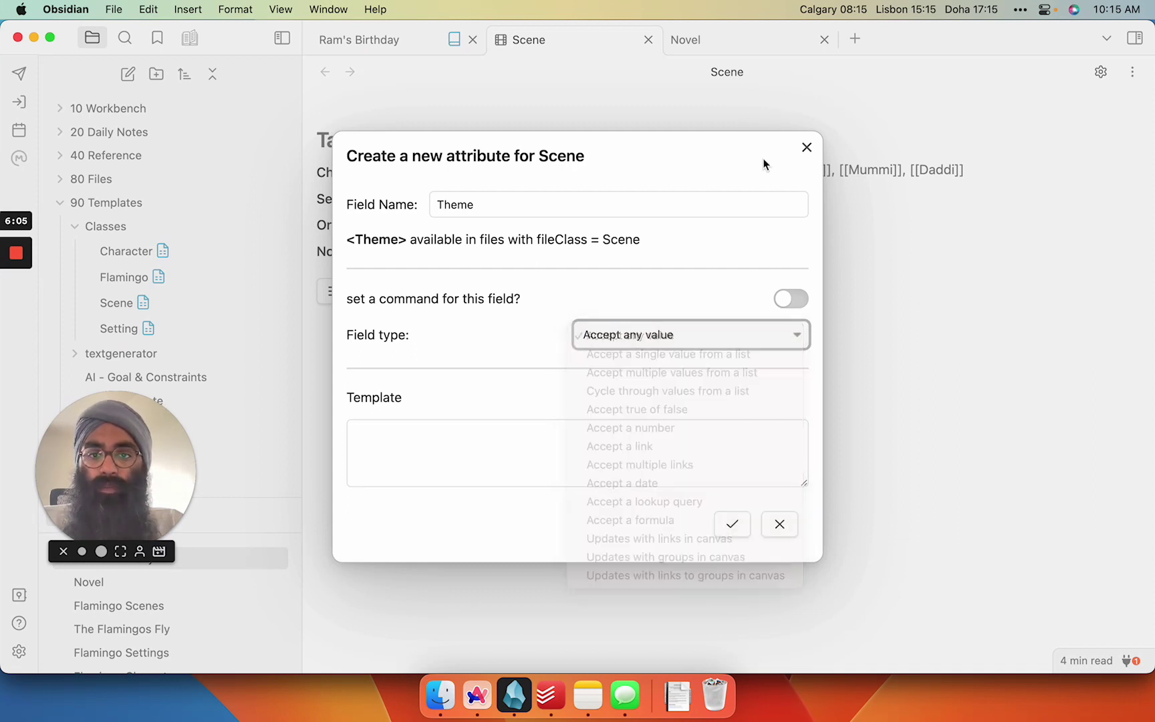
left_click(807, 148)
Glance at the Novel outline note, then return to the Ram's Birthday note.
left_click(747, 42)
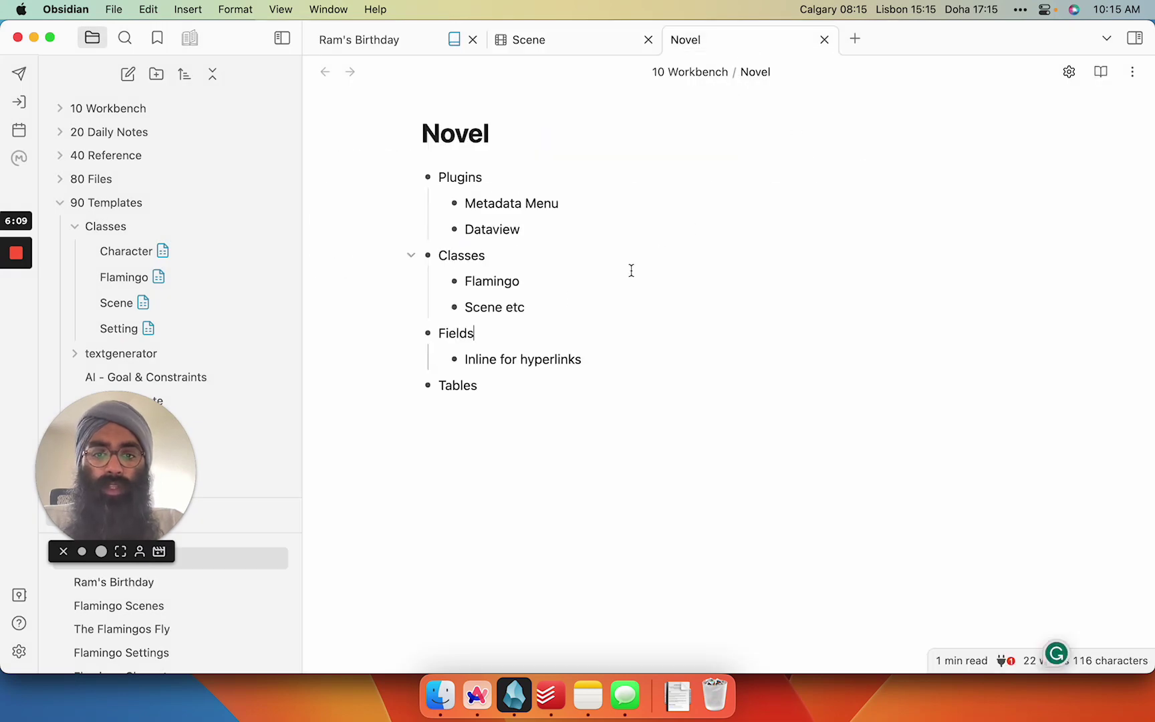
double_click(535, 359)
left_click(528, 359)
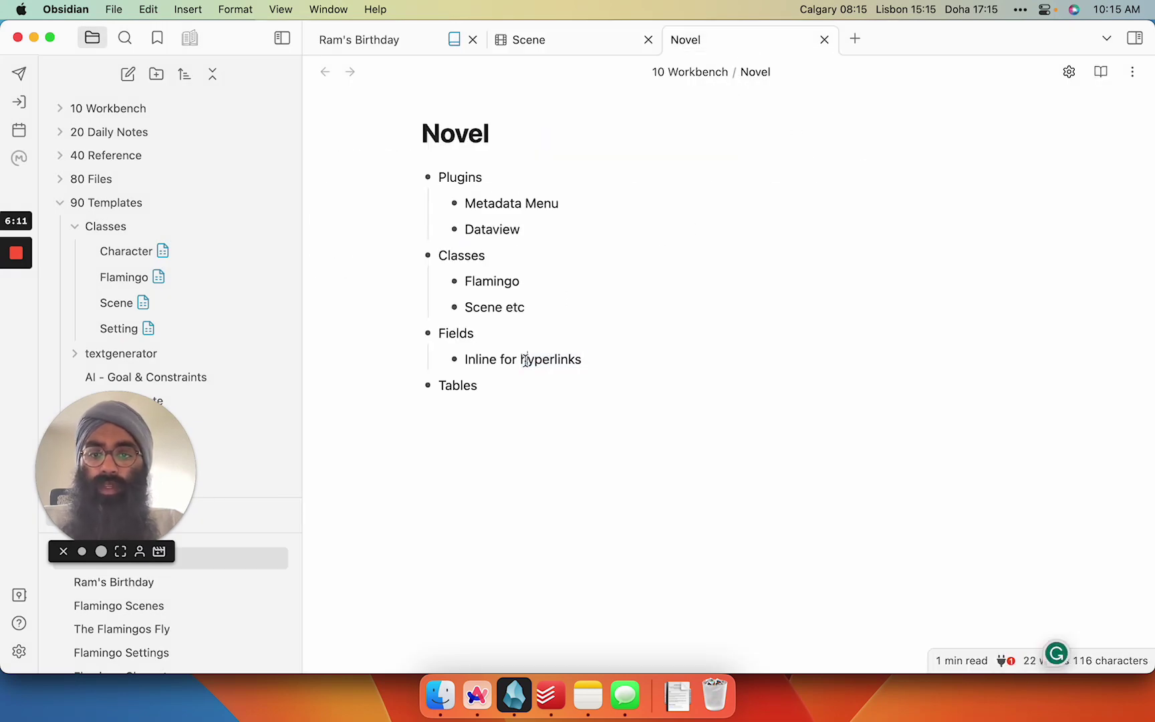
left_click(396, 48)
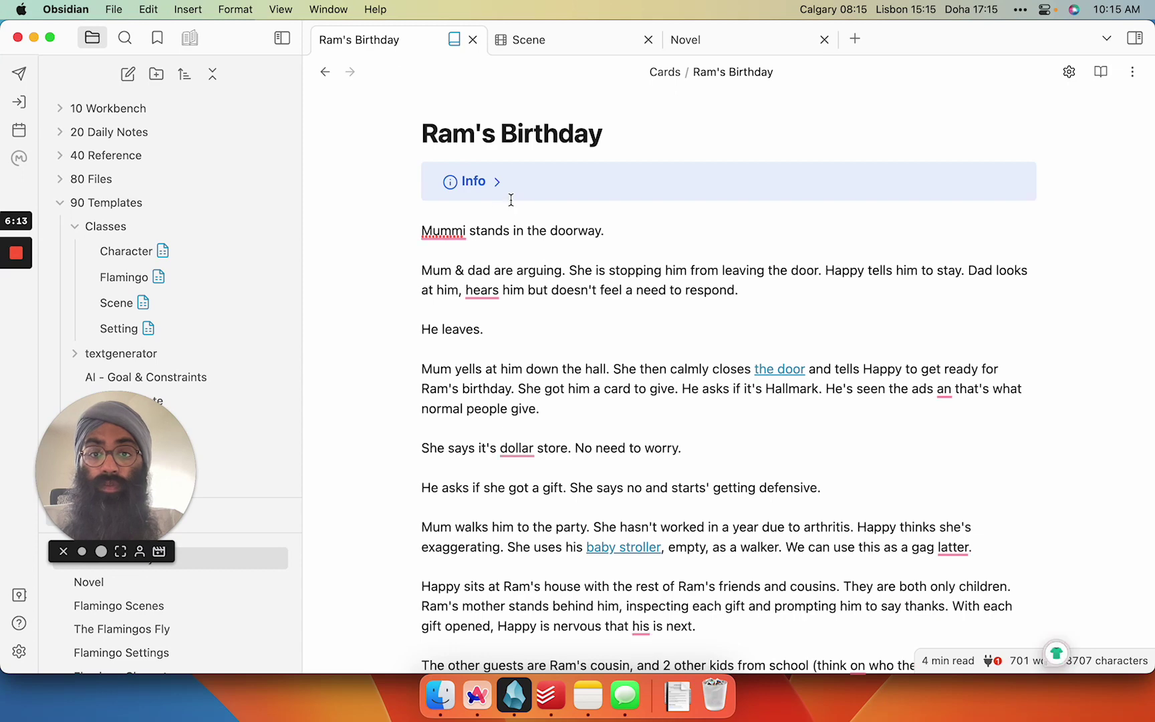
Open The Flamingos Fly note by searching 'the fla' in the quick switcher.
key("super+shift+f")
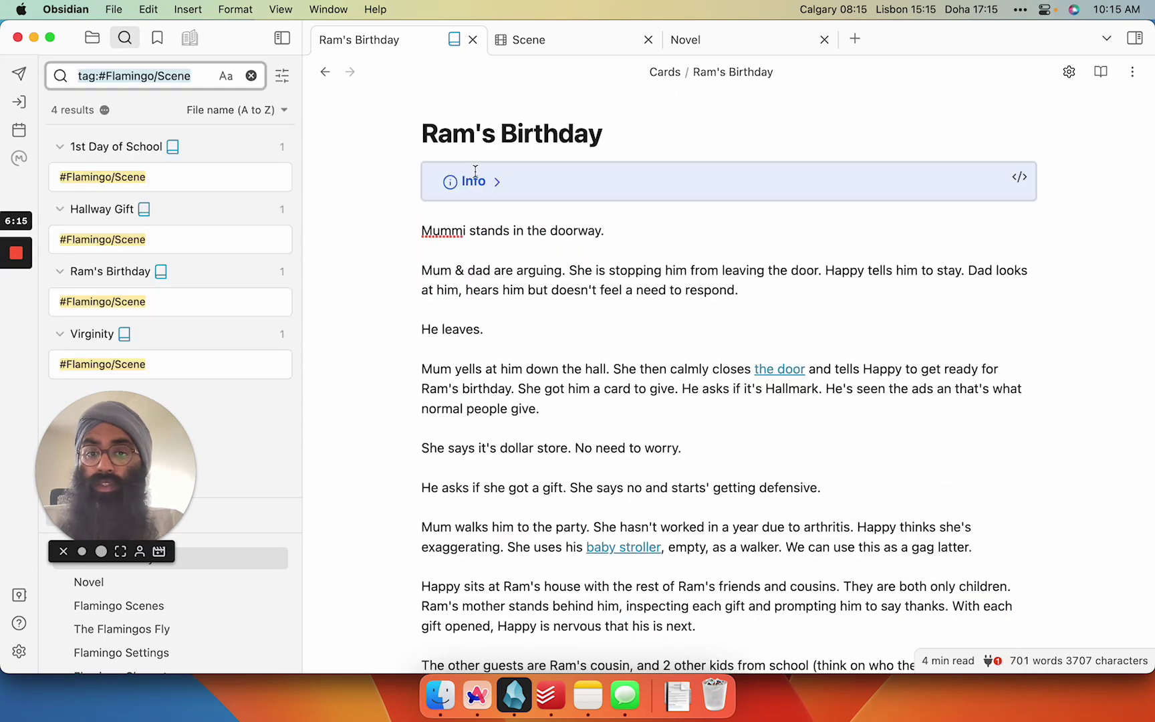
key("super+p")
type("the f")
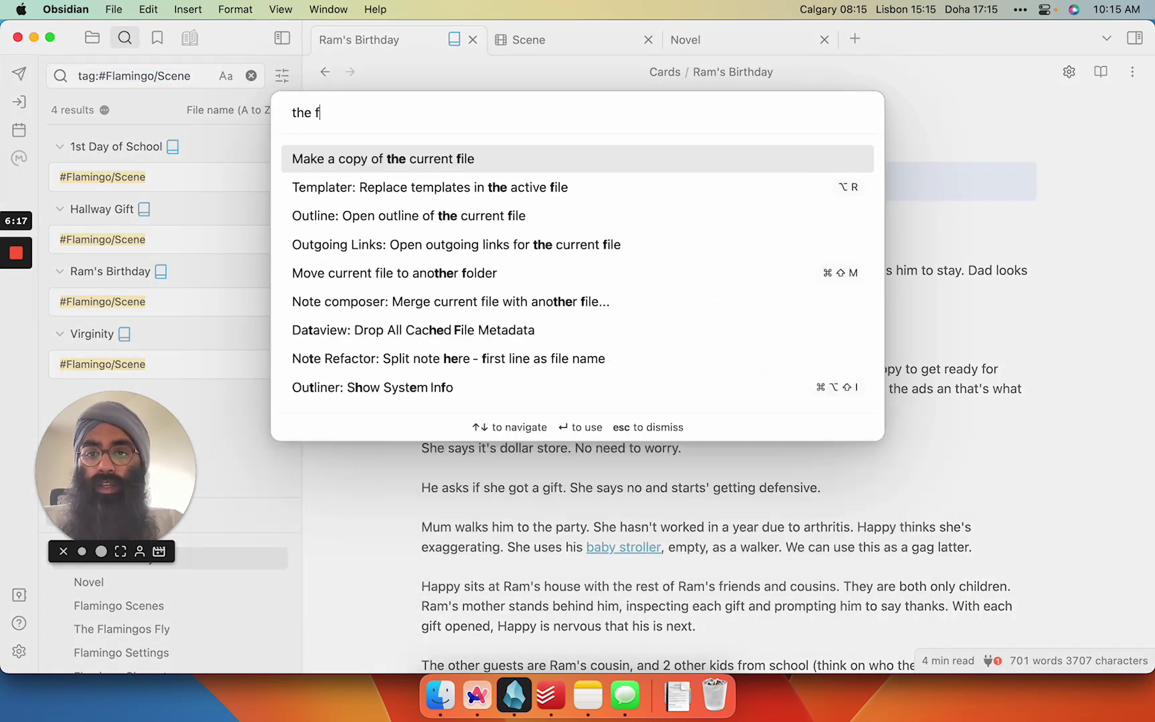
type("lam")
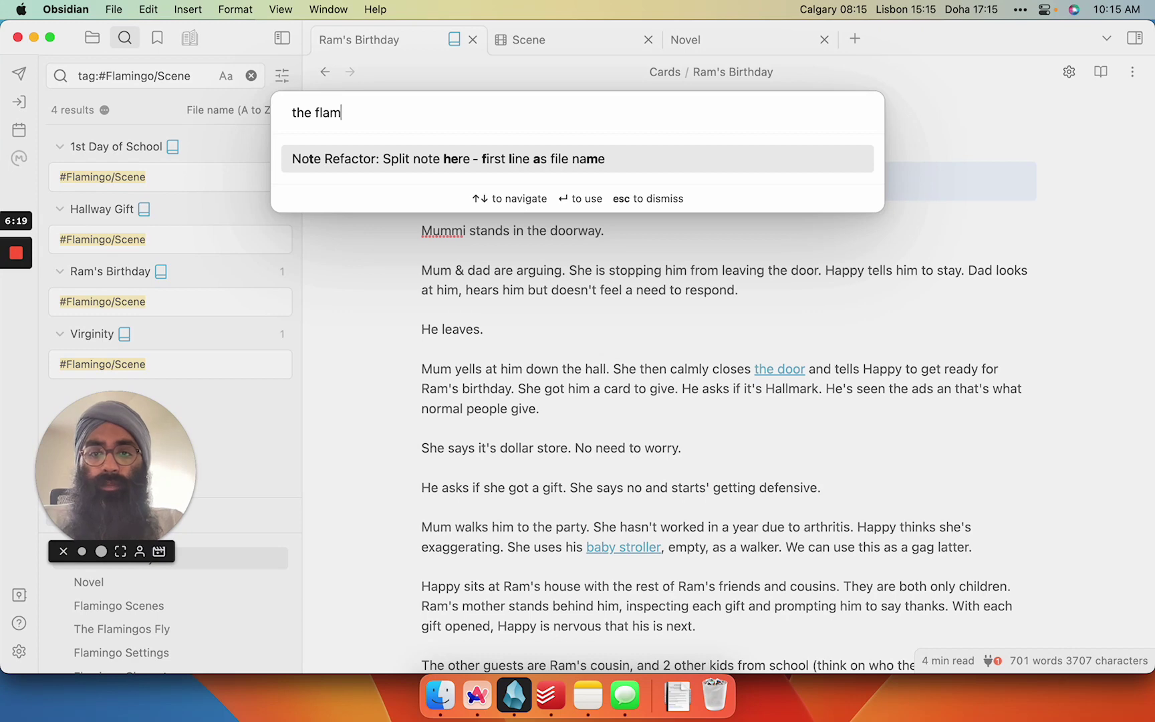
key("Escape")
key("super+o")
type("the fla")
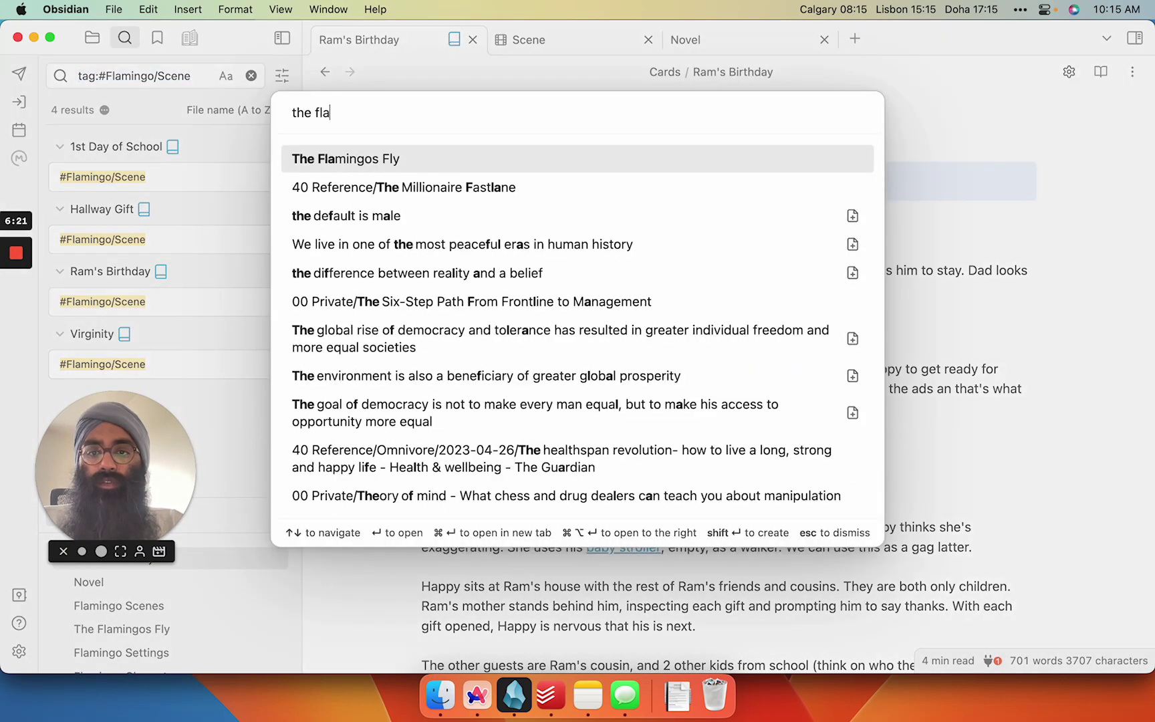
key("Return")
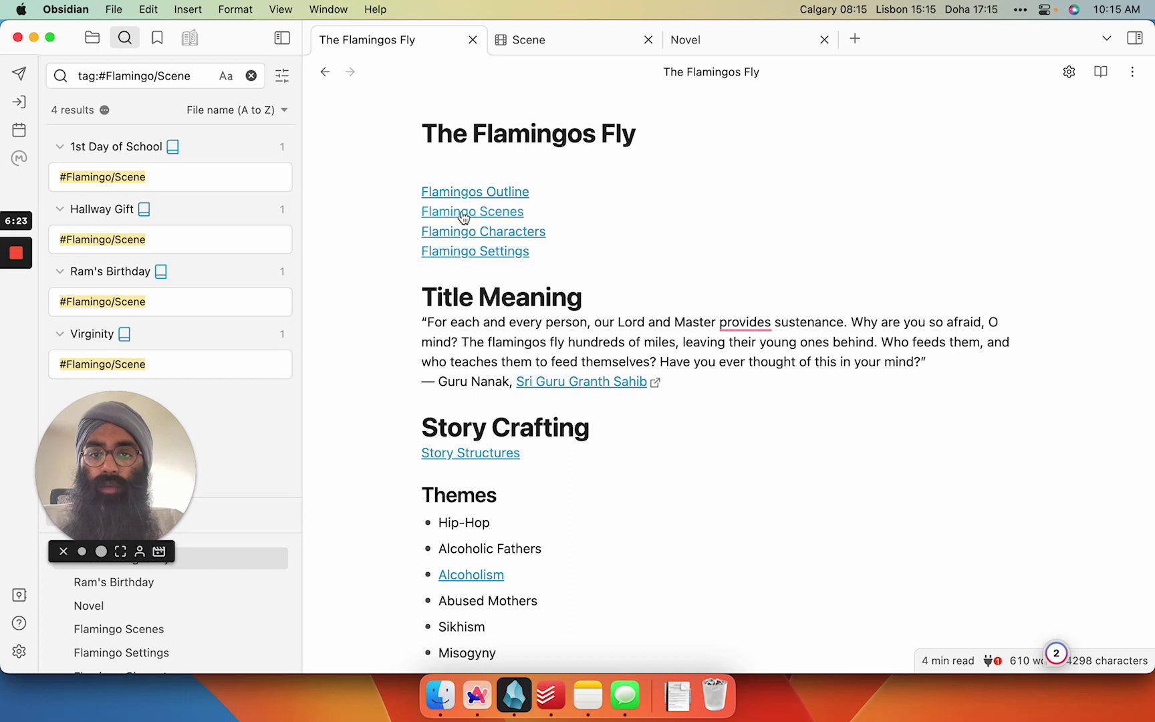
Show the folder tree and collapse the Classes and 90 Templates folders.
left_click(96, 38)
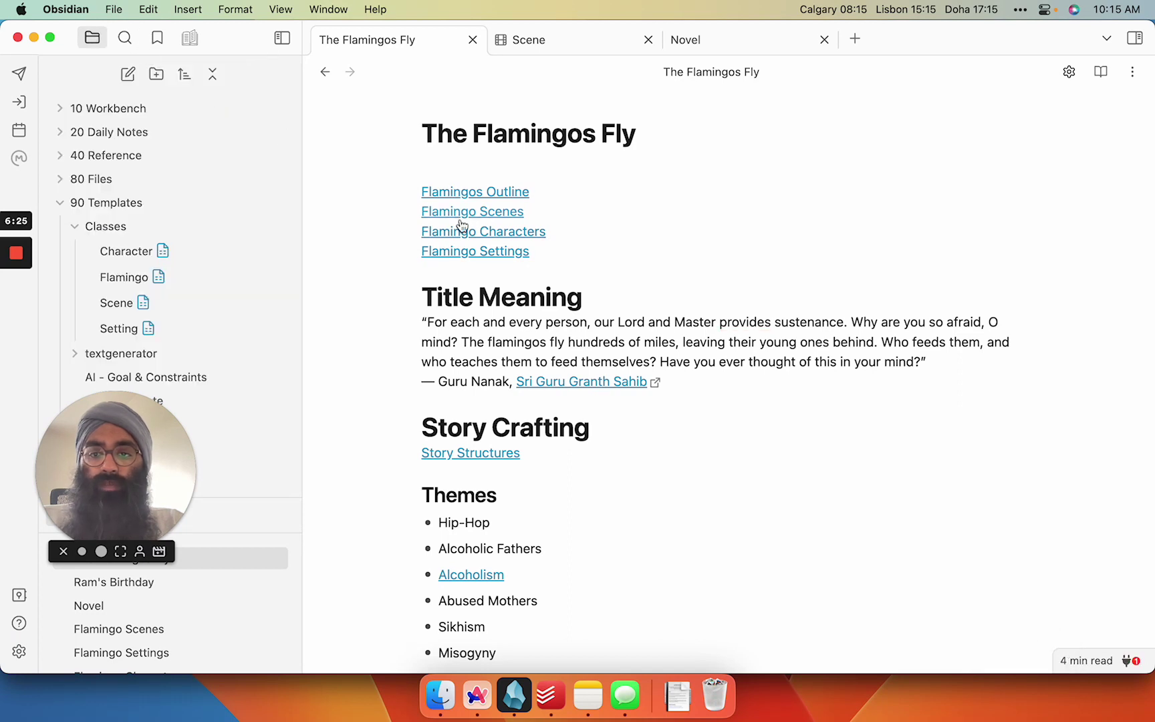
left_click(126, 228)
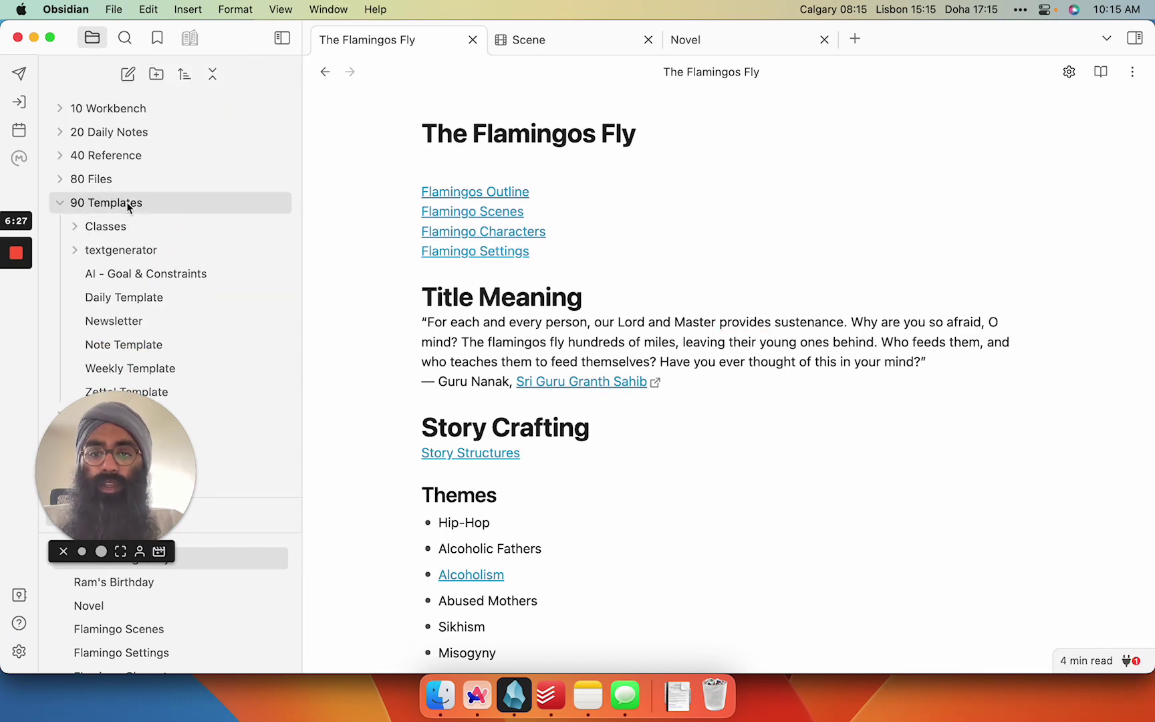
left_click(127, 204)
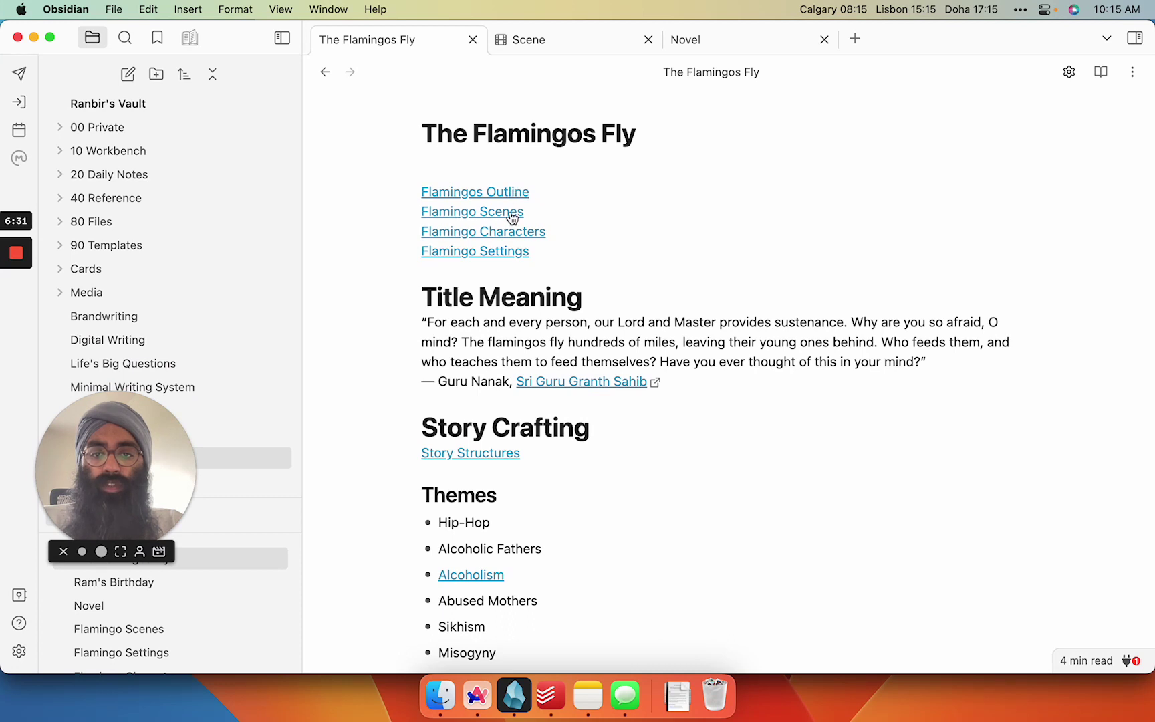
Open Flamingo Scenes, check the Dataview query behind its four-scene table, and review the linked entries.
left_click(512, 214)
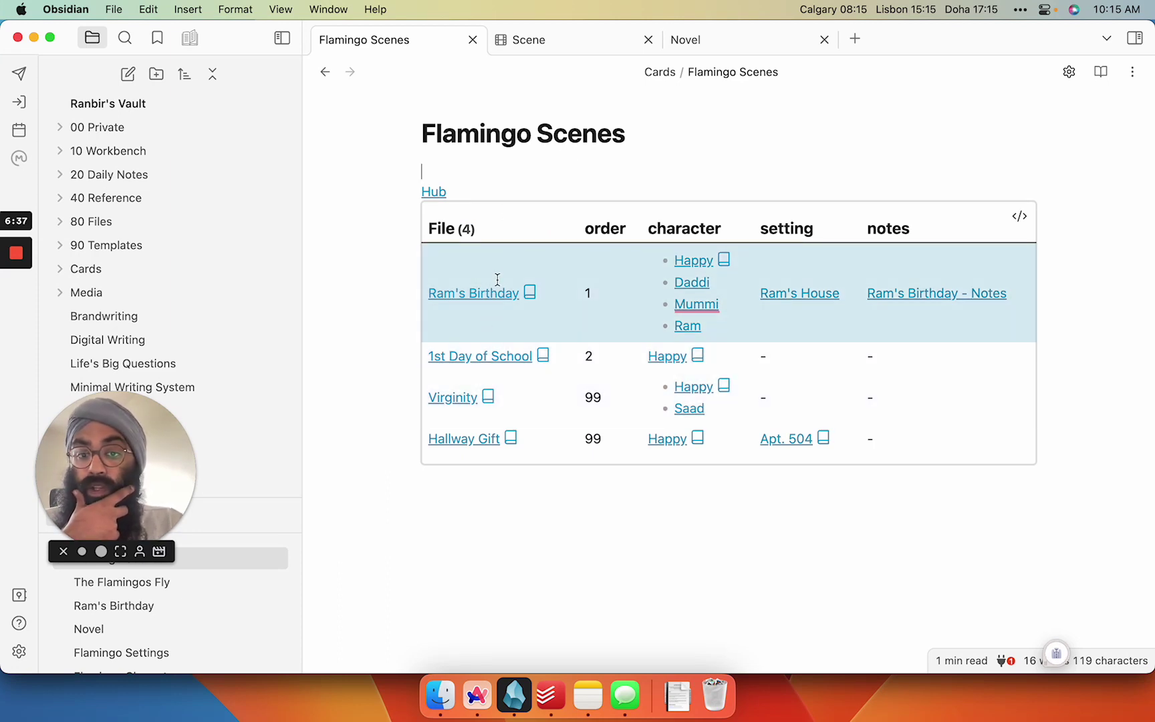
left_click(1021, 223)
left_click(988, 356)
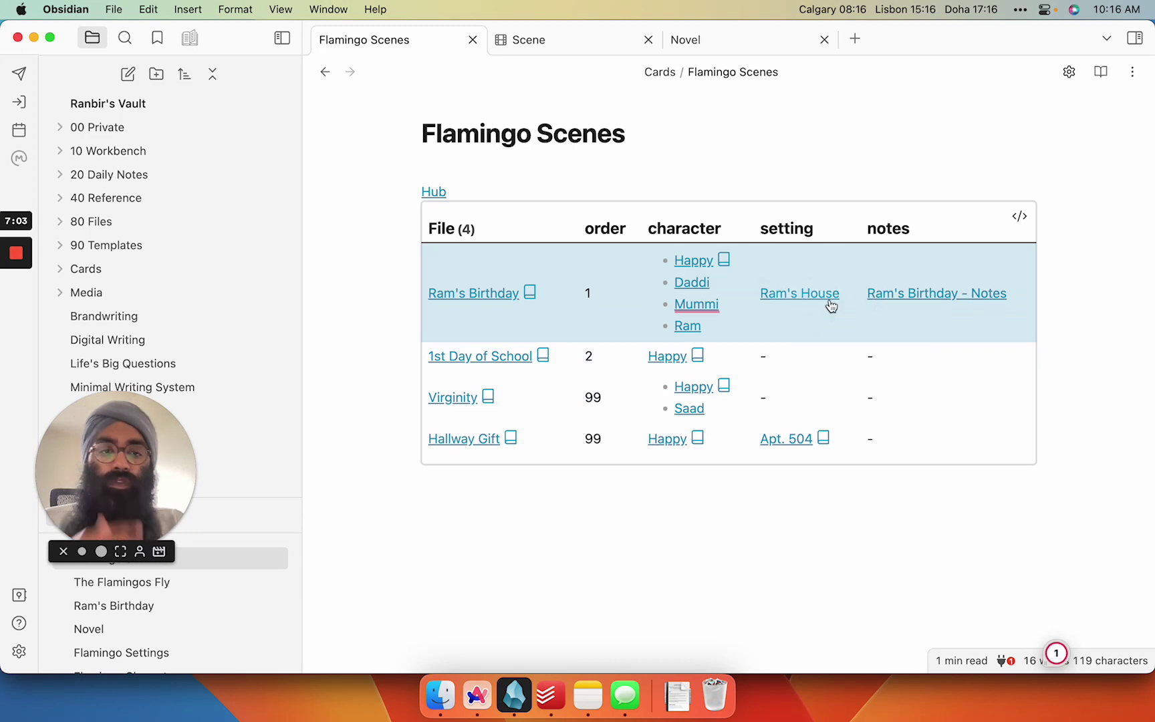
mouse_move(820, 306)
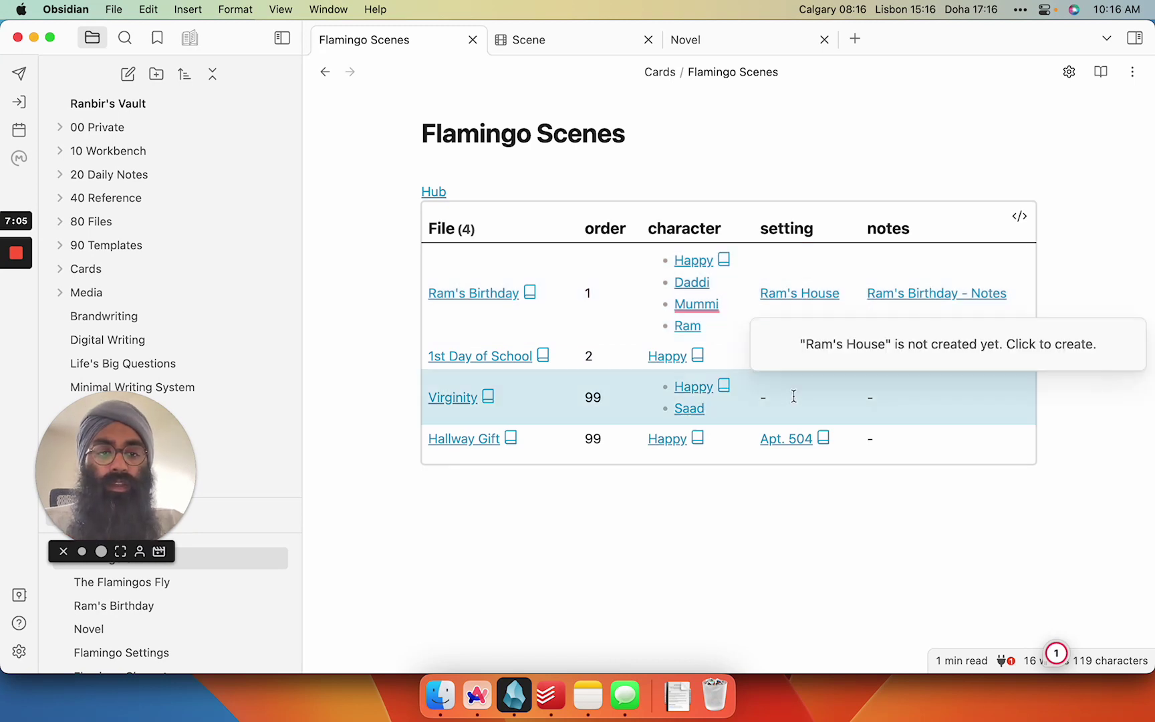
mouse_move(791, 445)
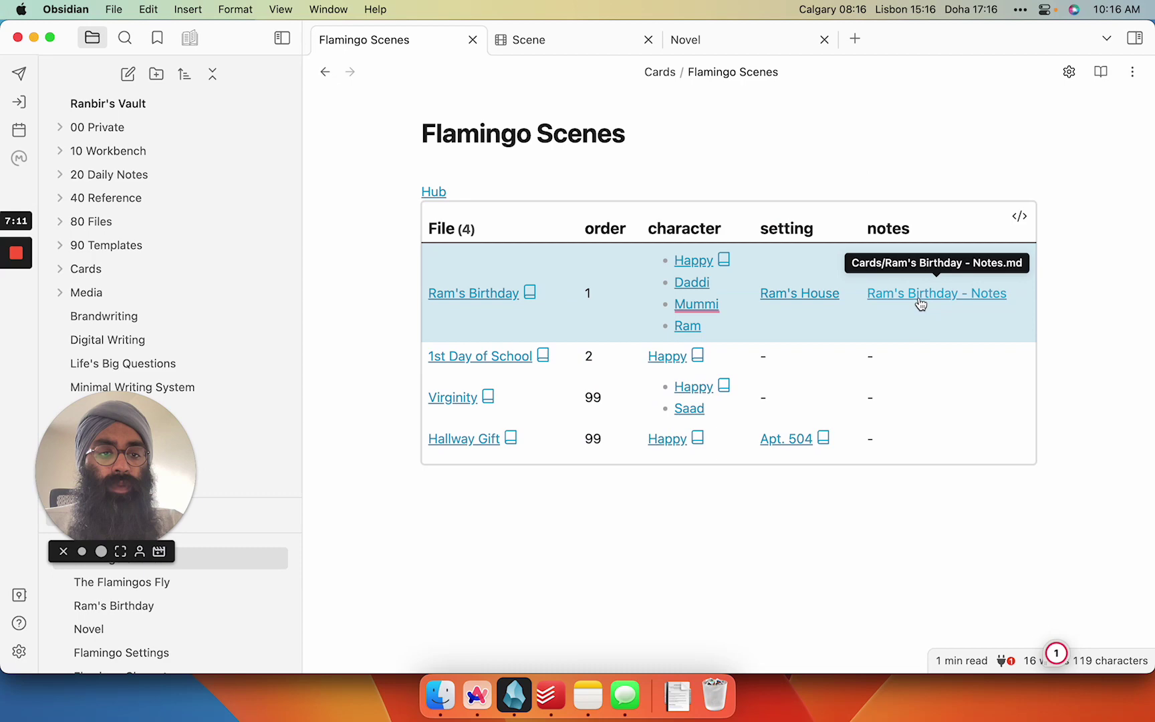
mouse_move(921, 304)
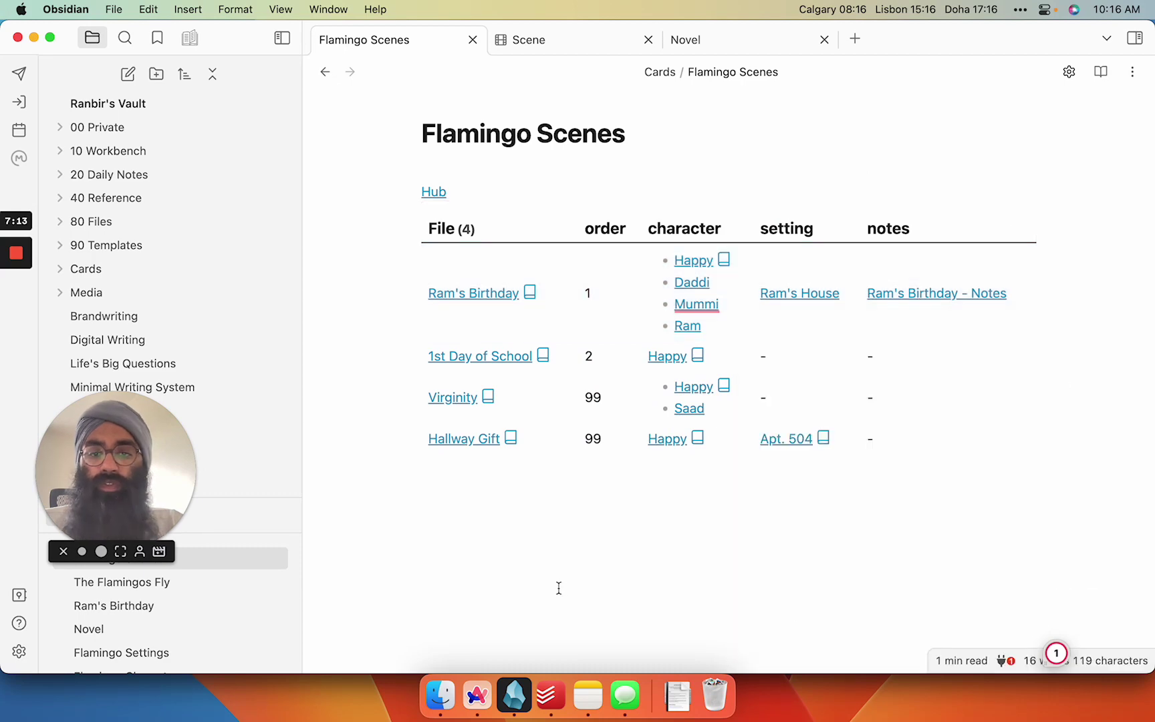
mouse_move(491, 306)
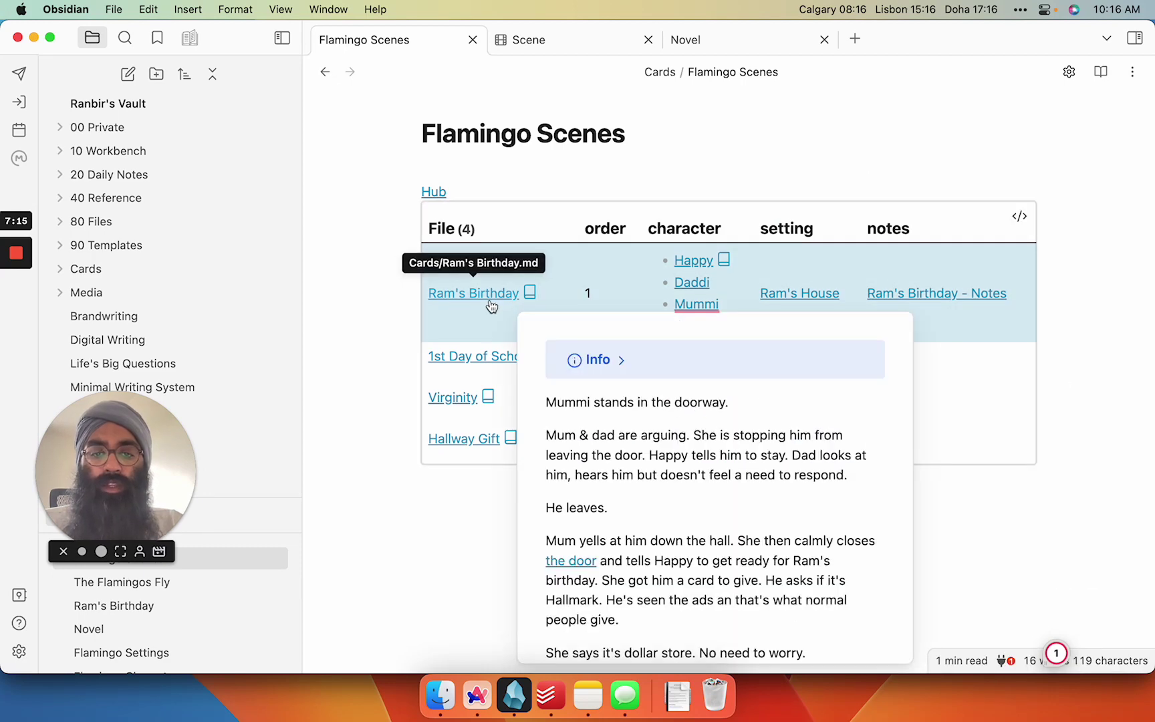
scroll(723, 526, "down", 5)
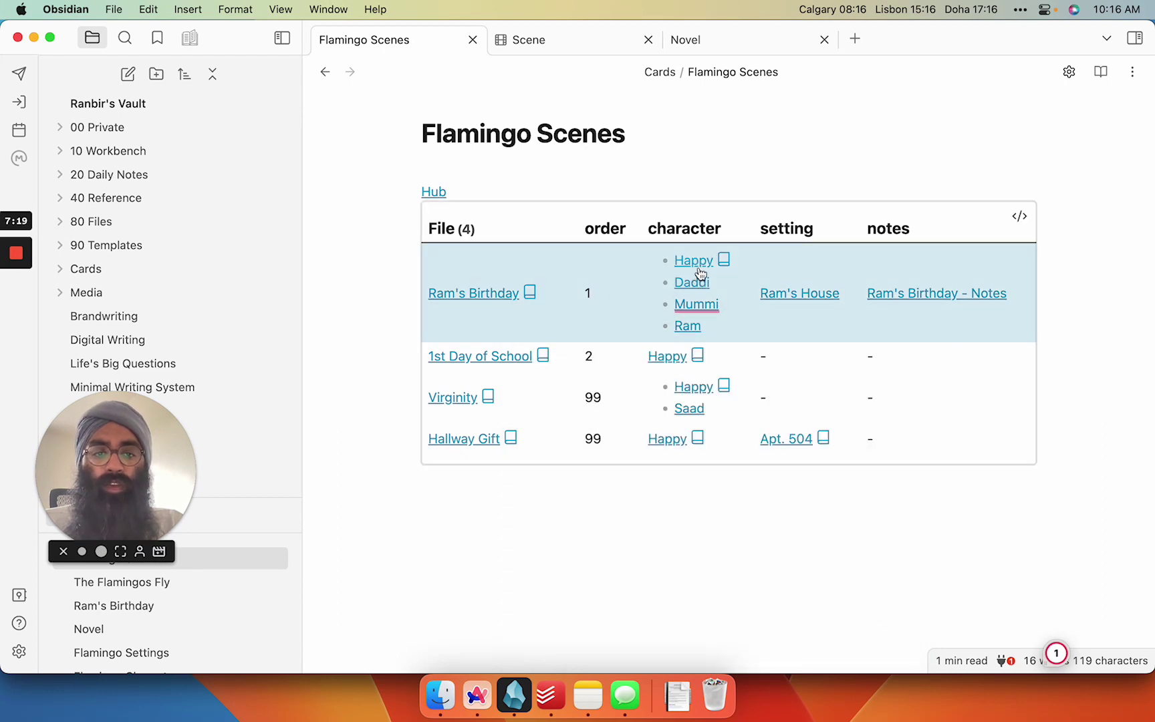
mouse_move(698, 281)
scroll(794, 395, "down", 4)
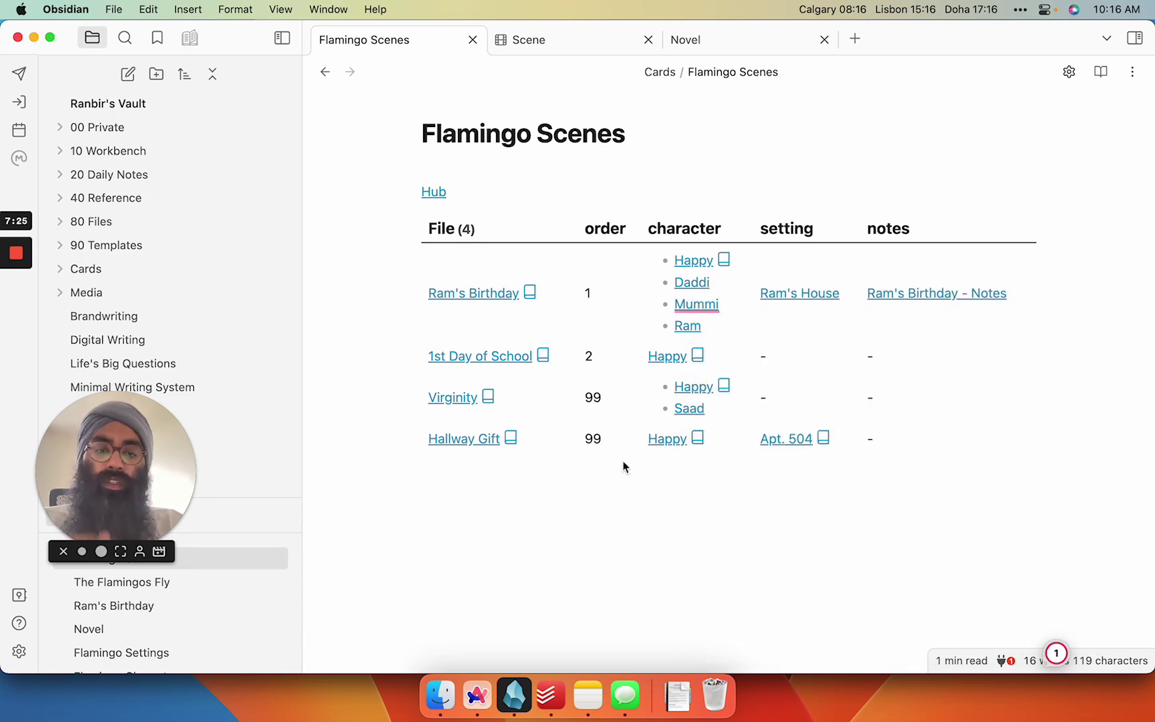
Open Flamingo Characters from the hub and inspect its query's group by Character and sort lines.
left_click(432, 193)
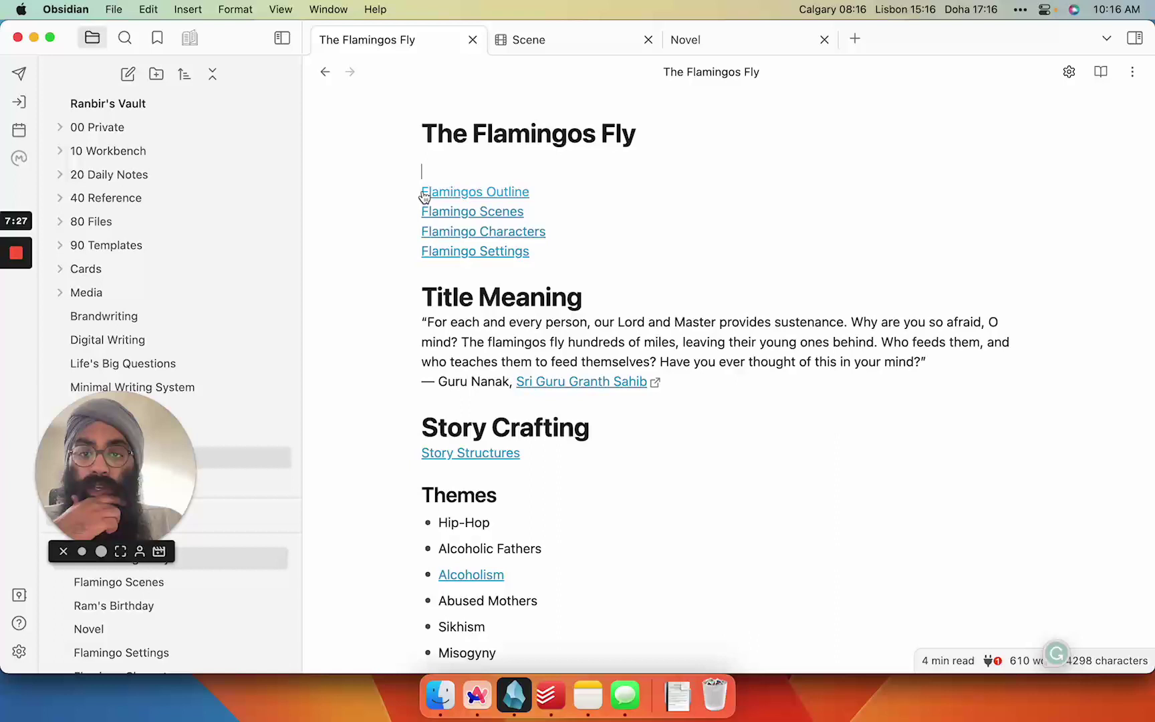
left_click(454, 235)
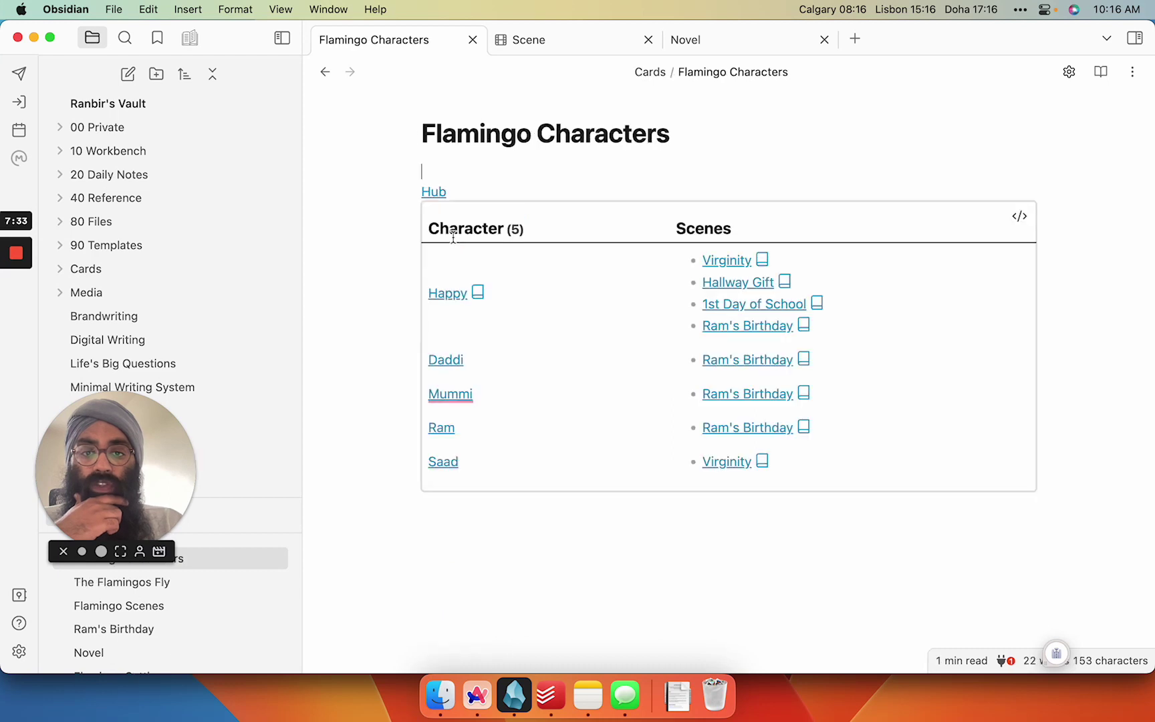
left_click(1020, 217)
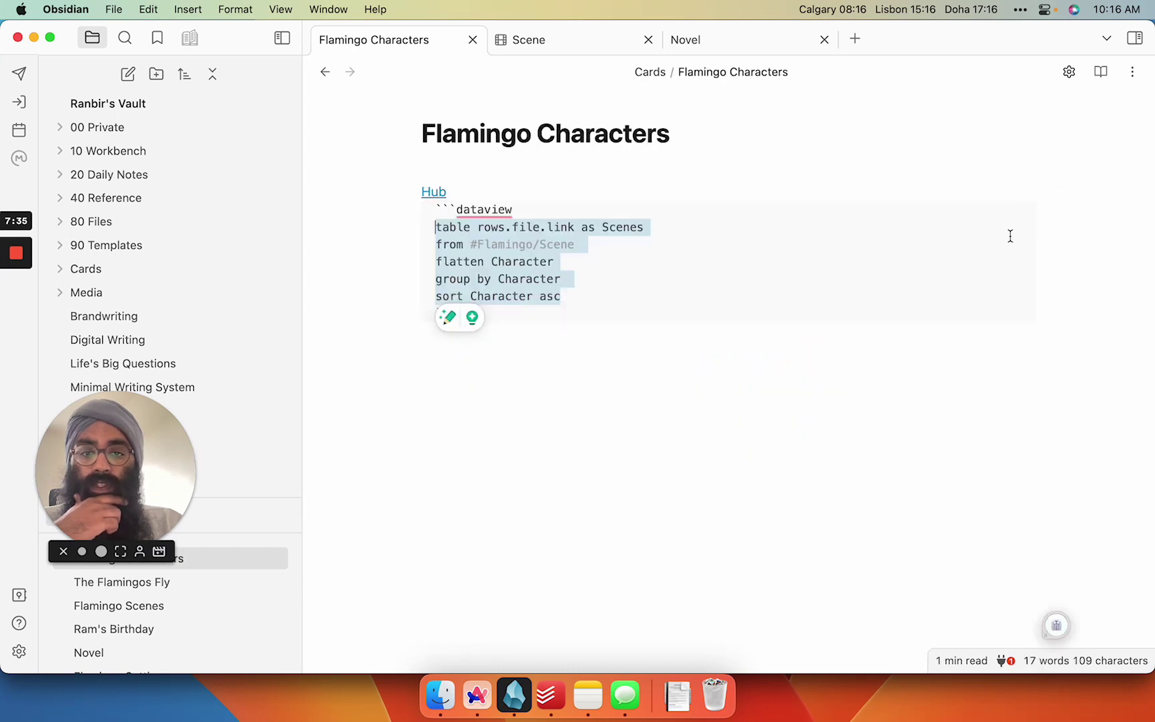
left_click(888, 327)
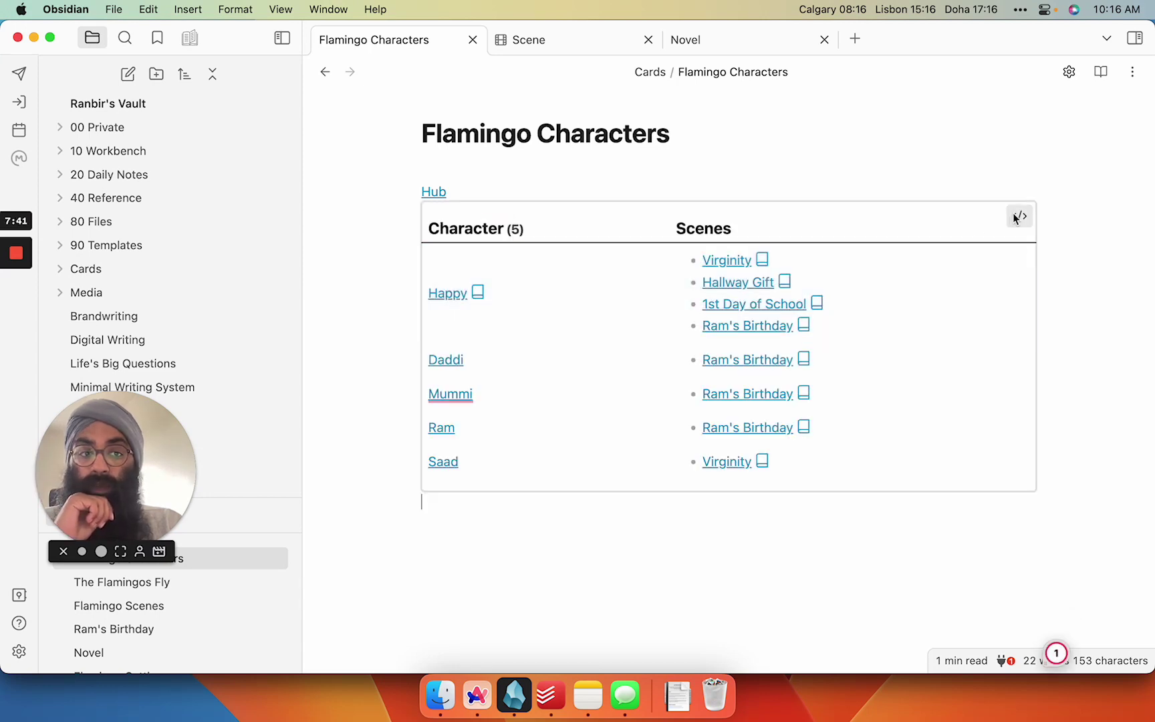
left_click(1020, 217)
left_click(621, 288)
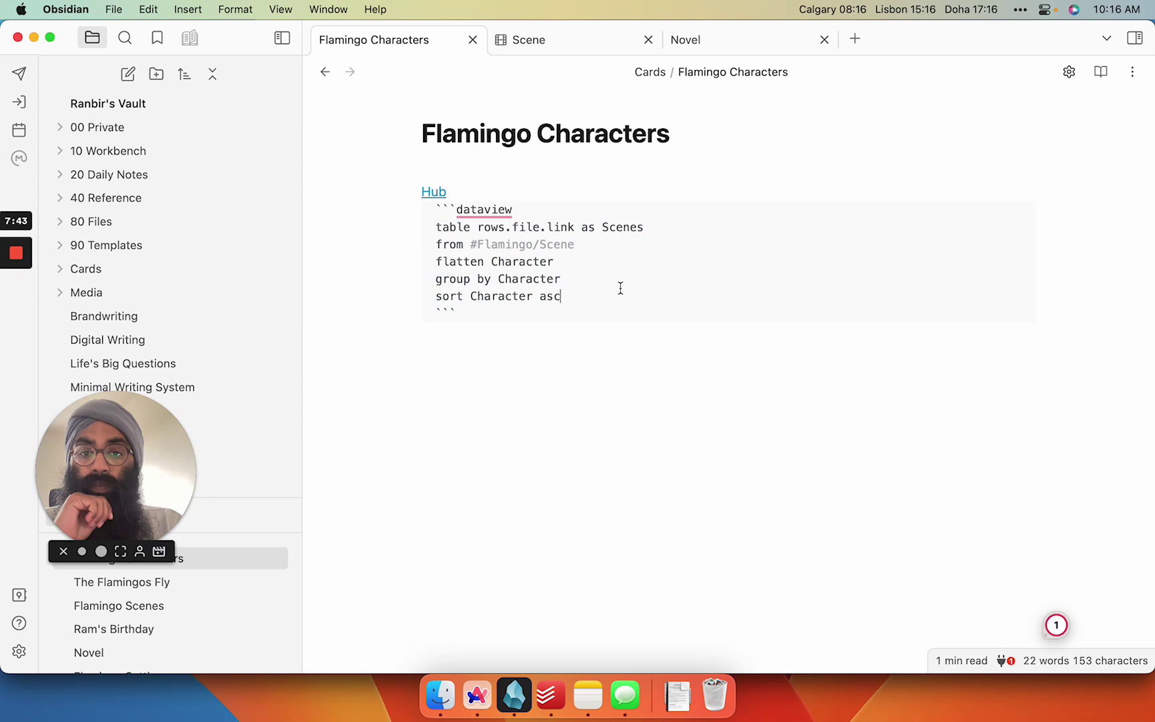
left_click_drag(621, 288, 619, 263)
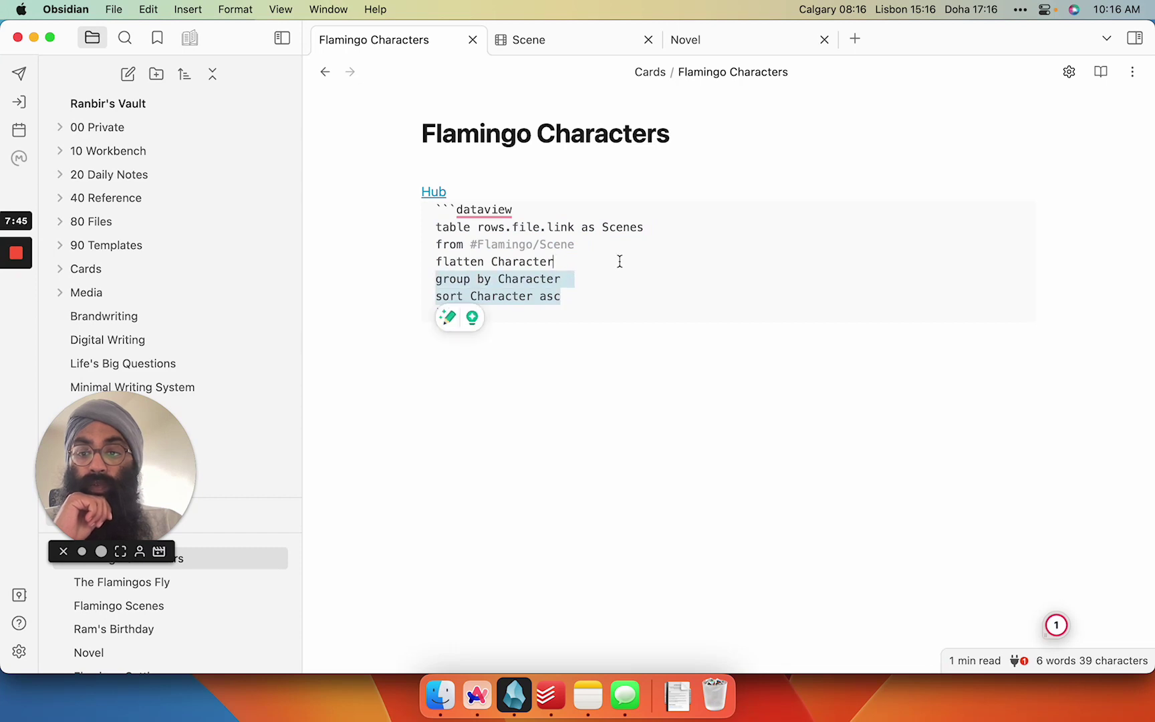
left_click(624, 301)
left_click(645, 403)
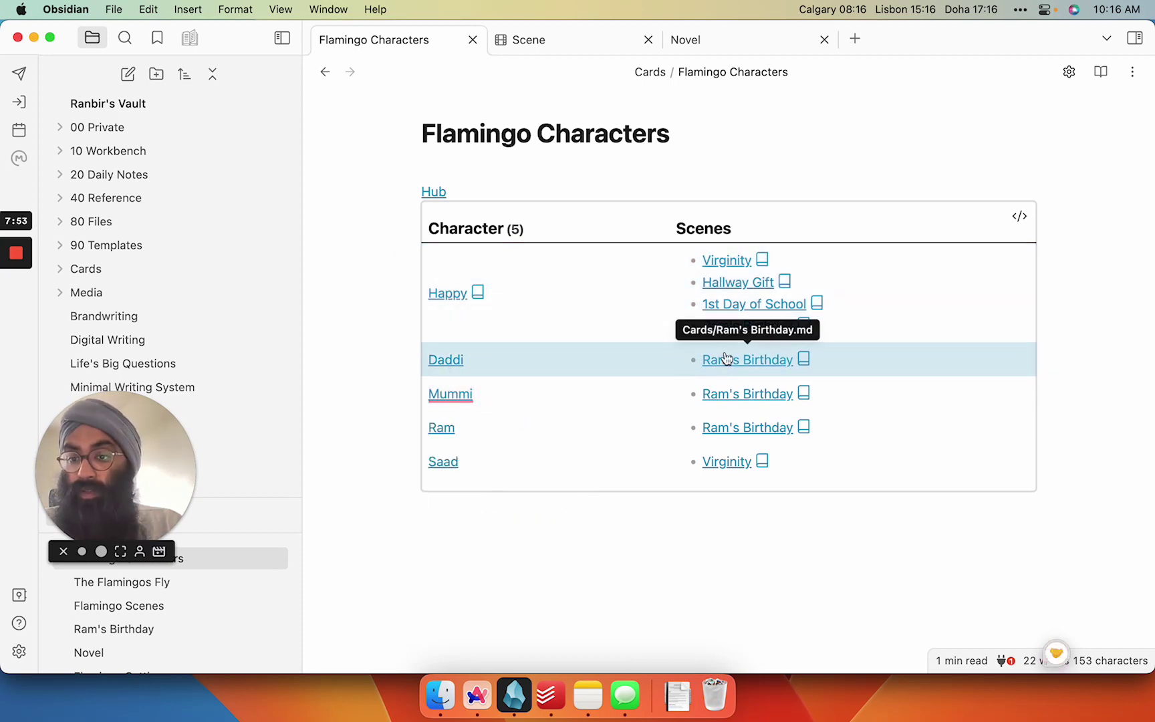
left_click(433, 193)
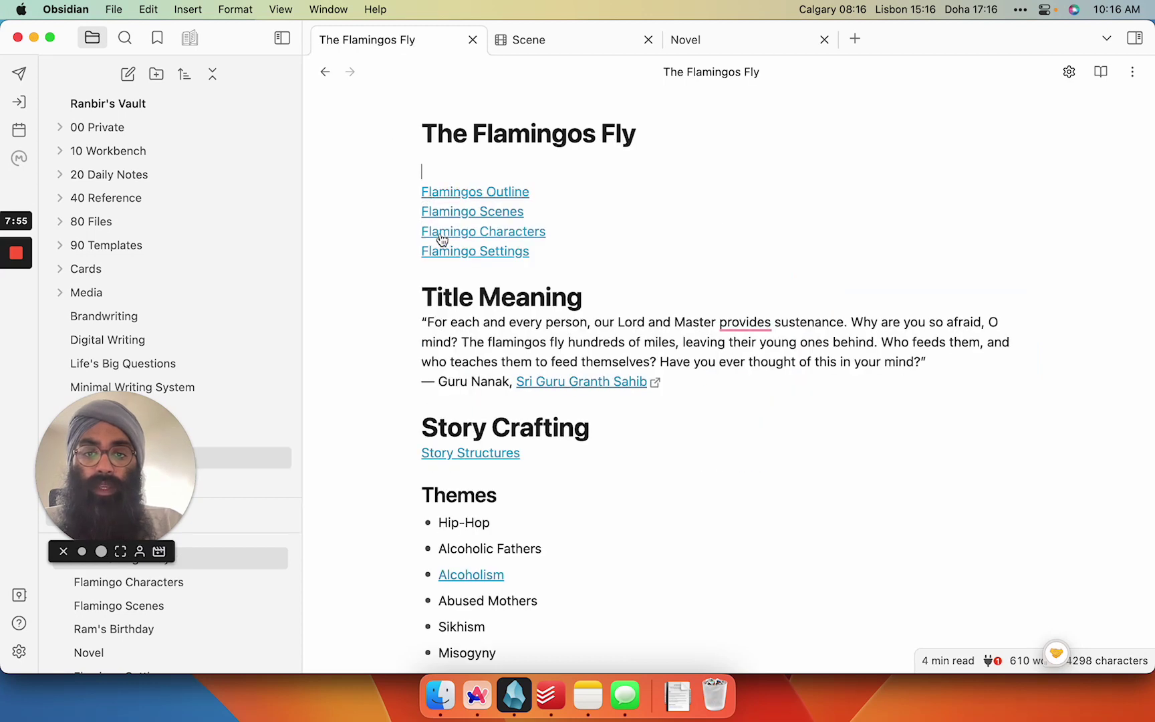
Open Flamingo Settings and view its query, then visit Flamingo Scenes and return to the hub.
left_click(443, 252)
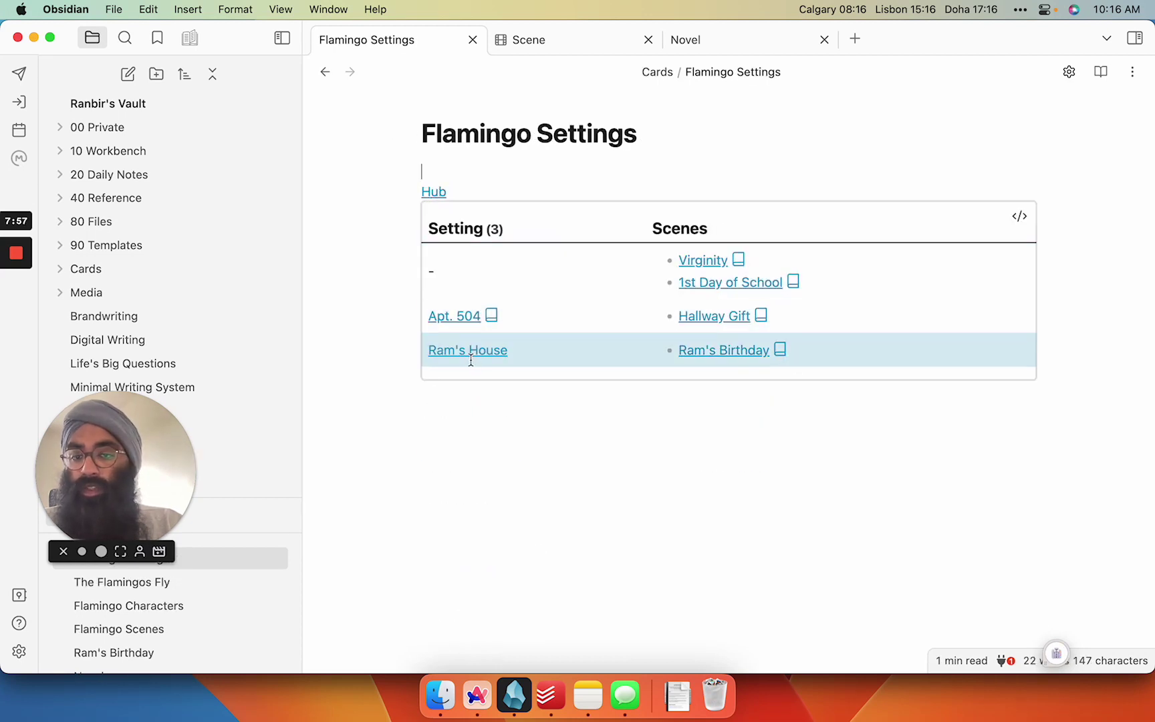
left_click(1017, 216)
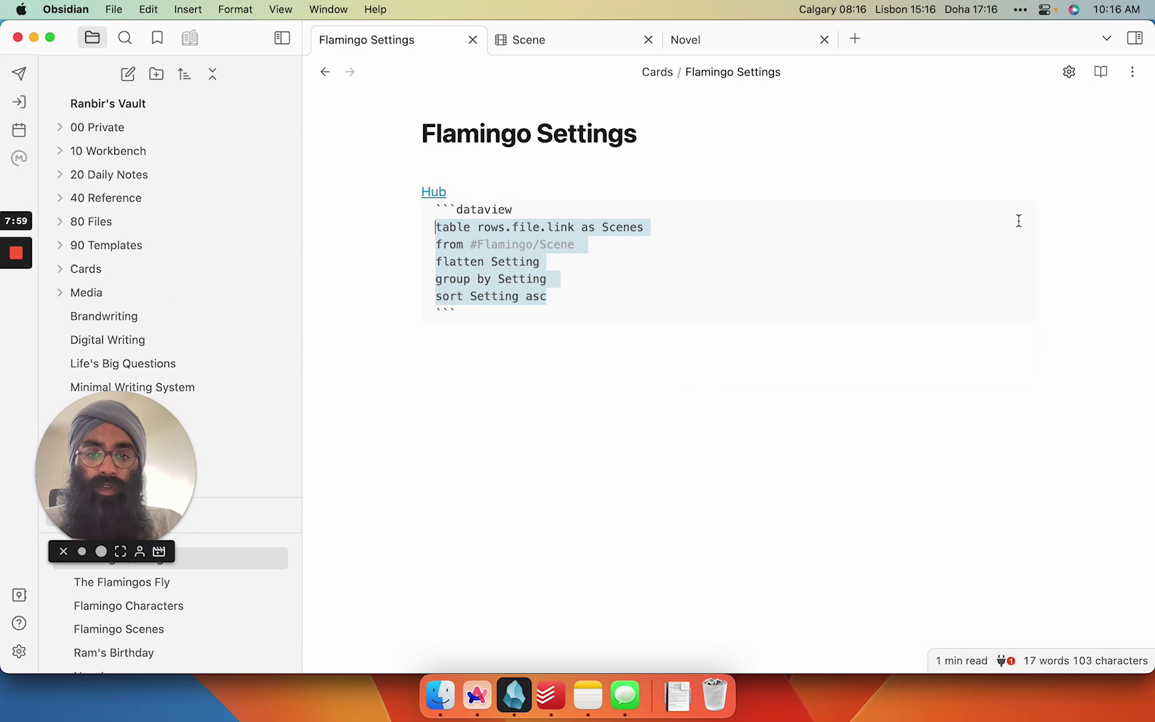
left_click(949, 328)
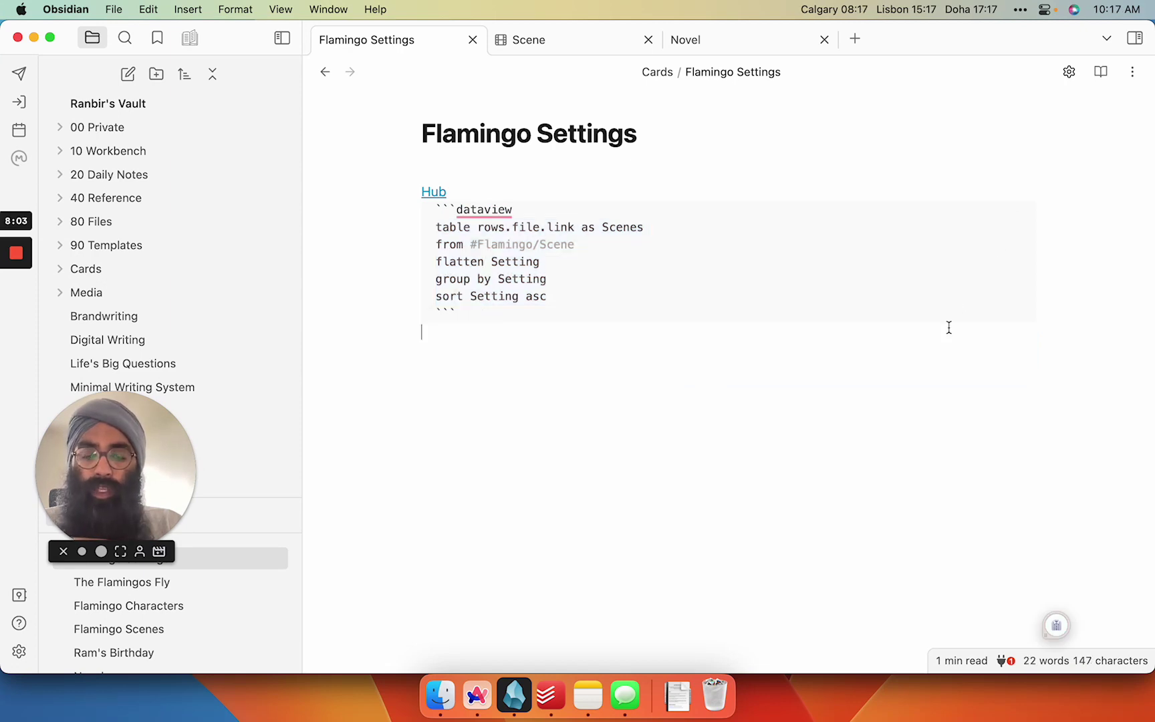
left_click(439, 193)
left_click(468, 214)
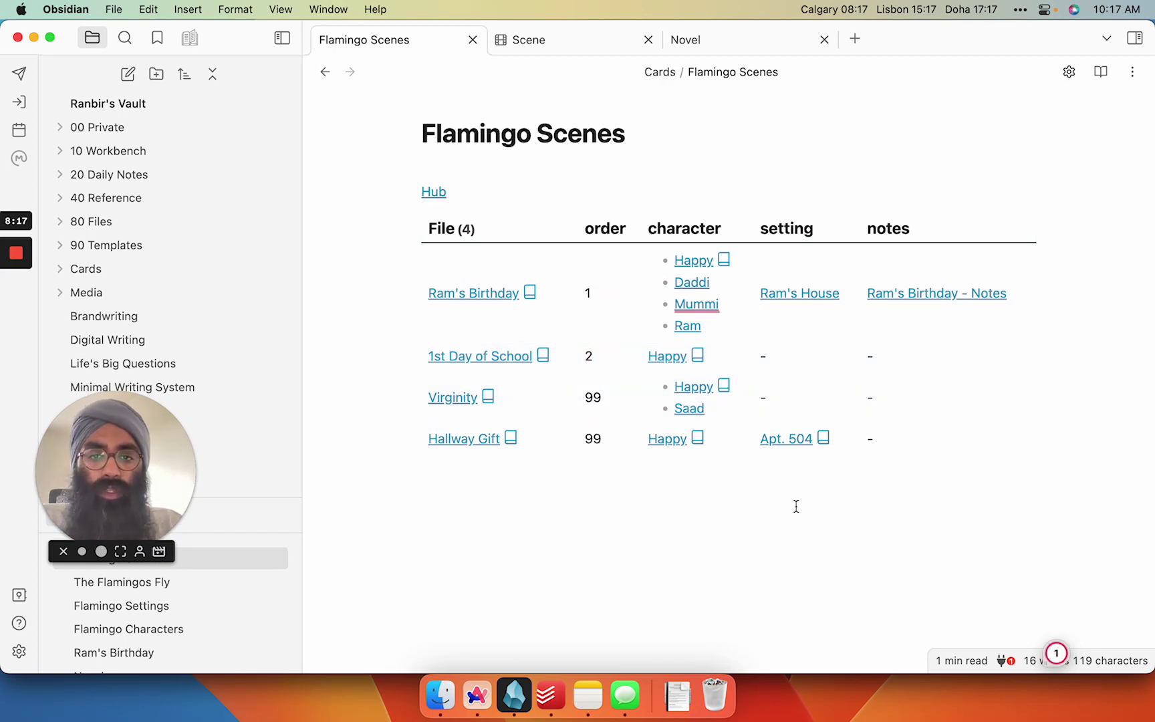
left_click(436, 193)
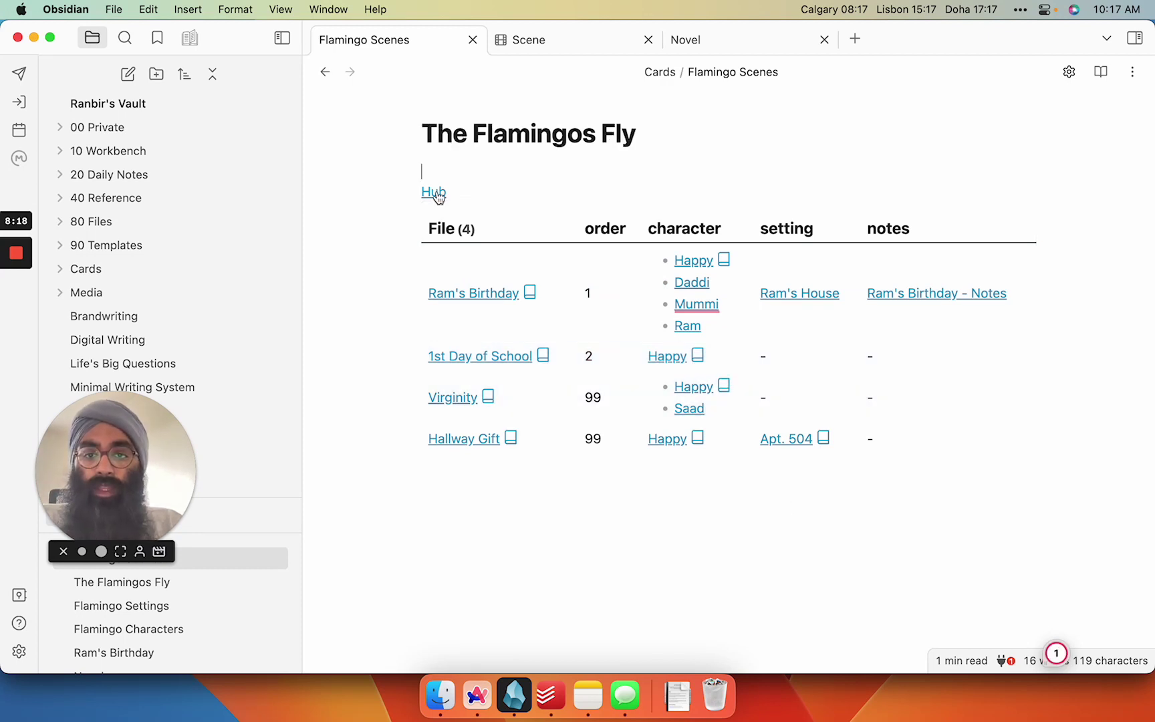
Expand 90 Templates > Classes, open Happy via Flamingo Characters, and show its Metadata Menu field options.
left_click(93, 253)
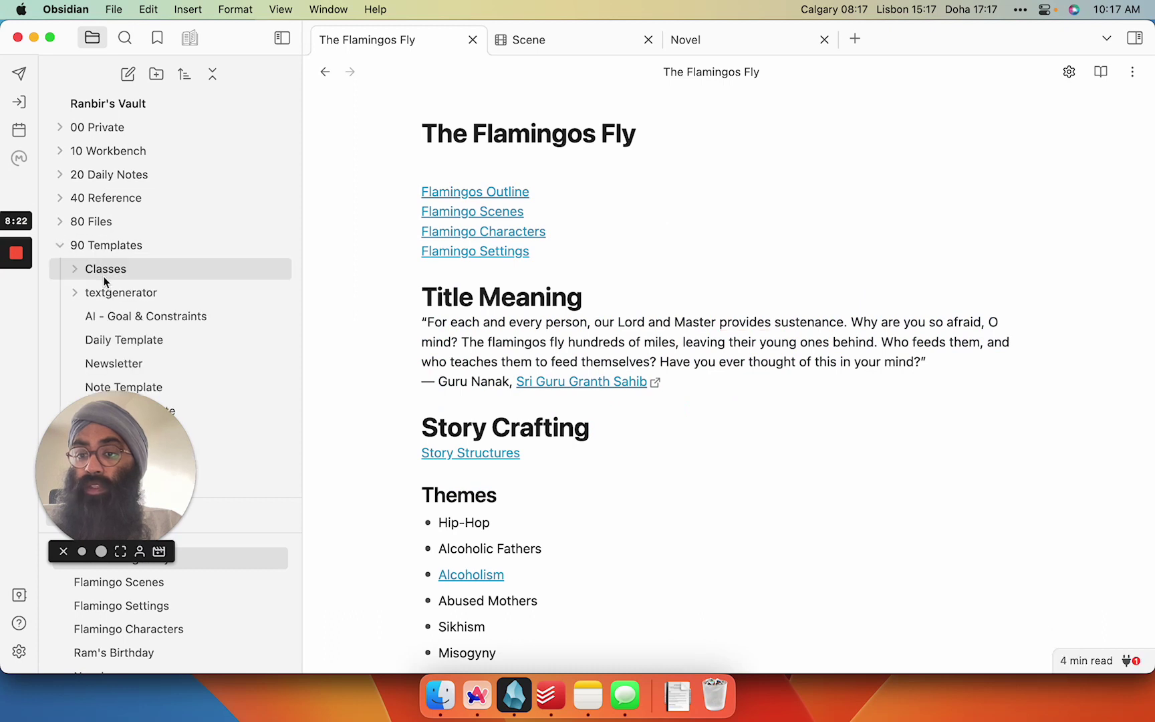
left_click(107, 269)
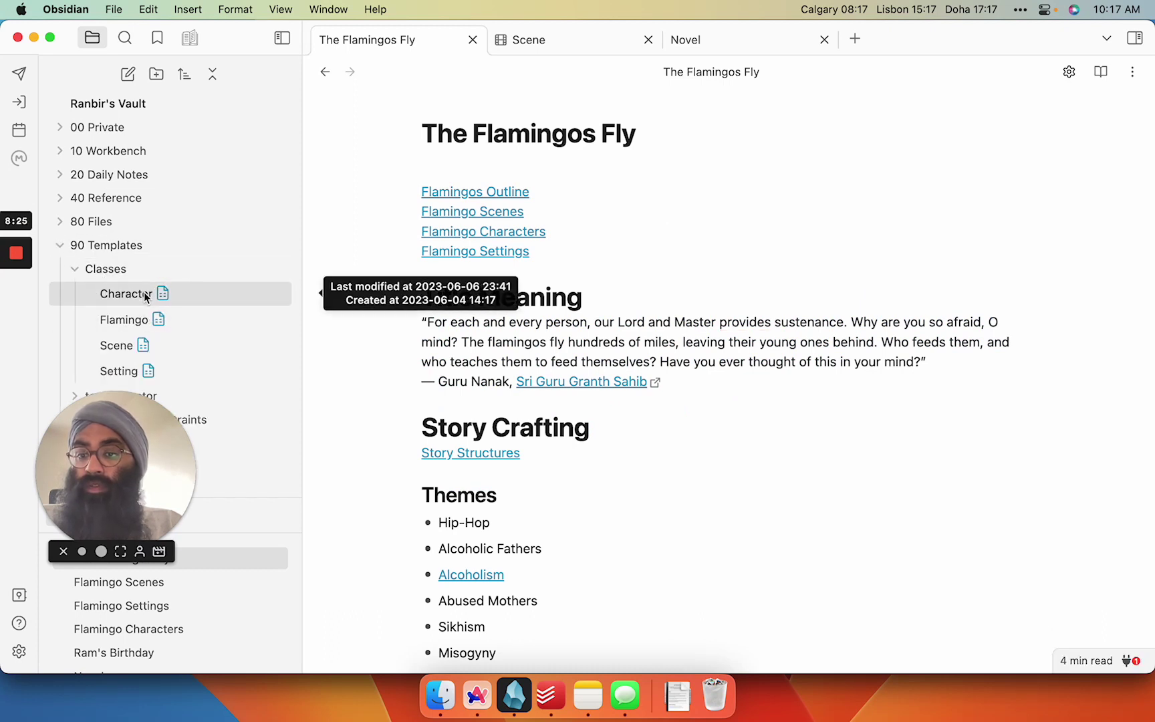
left_click(483, 232)
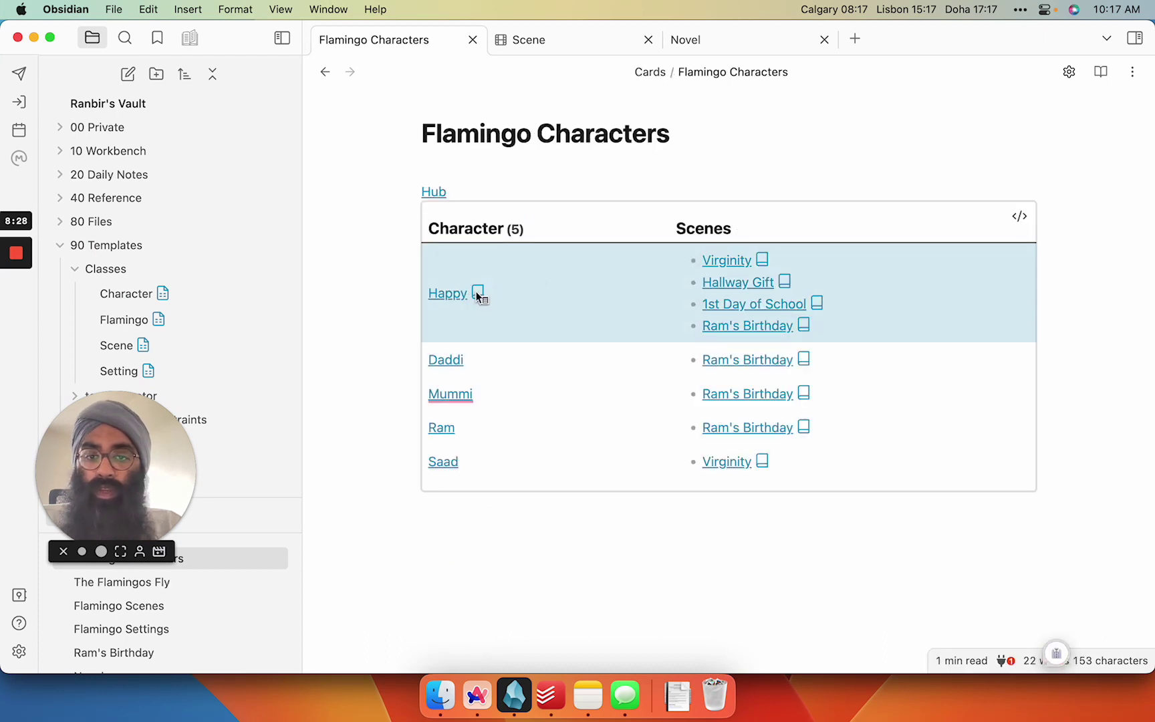
left_click(448, 295)
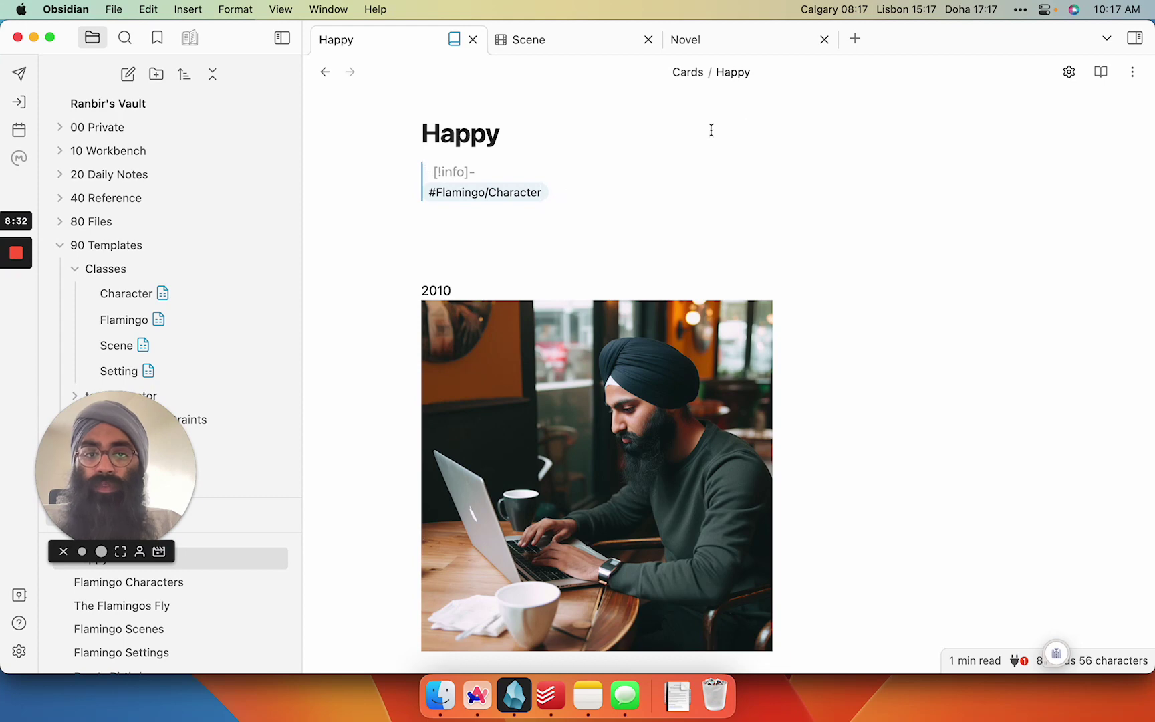
left_click(1069, 72)
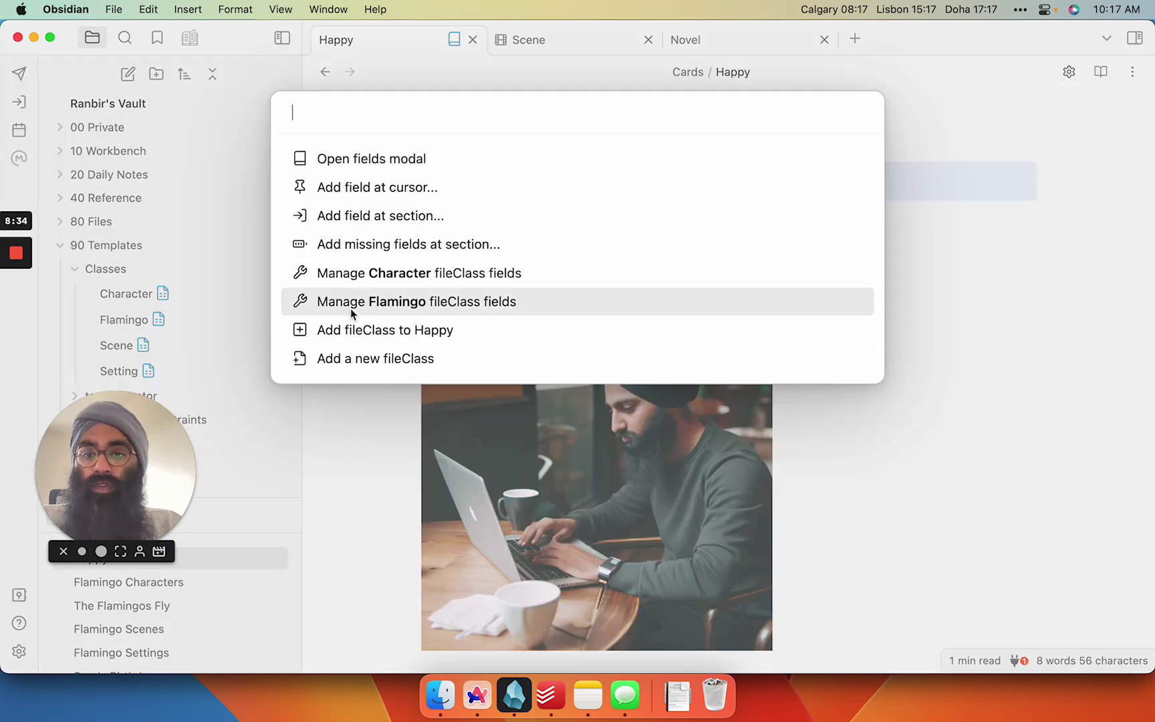
Create an Age field of type Number in the Character fileClass's field list.
left_click(366, 275)
left_click(465, 160)
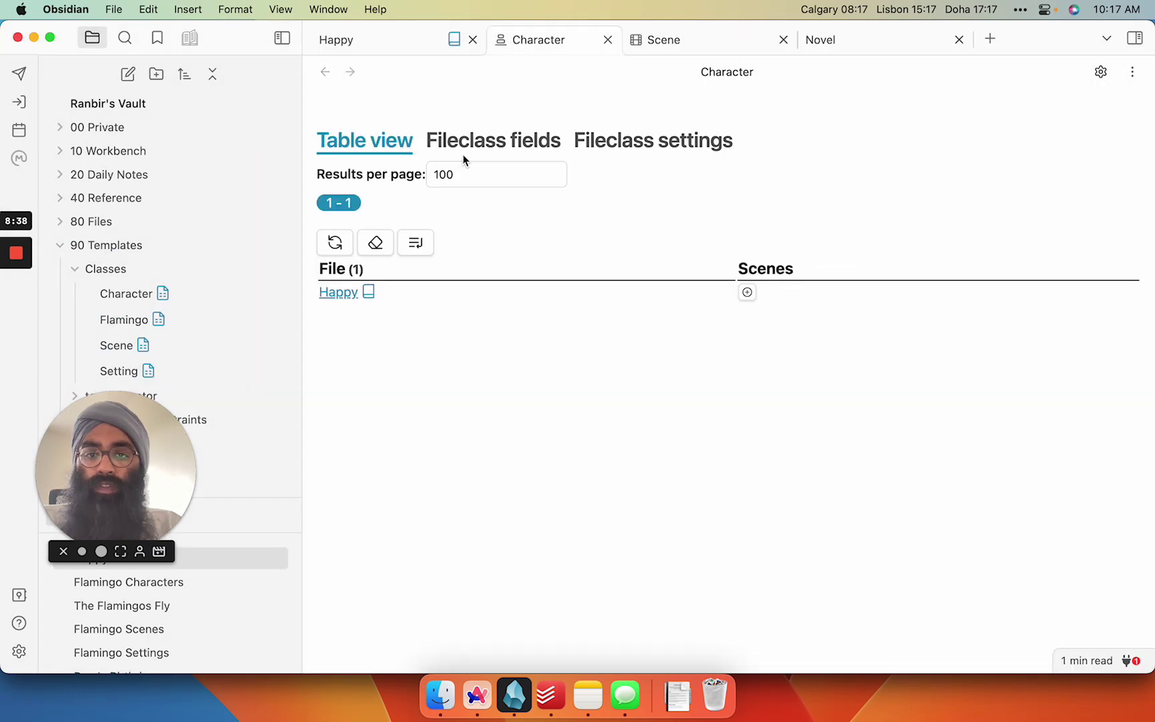
left_click(470, 141)
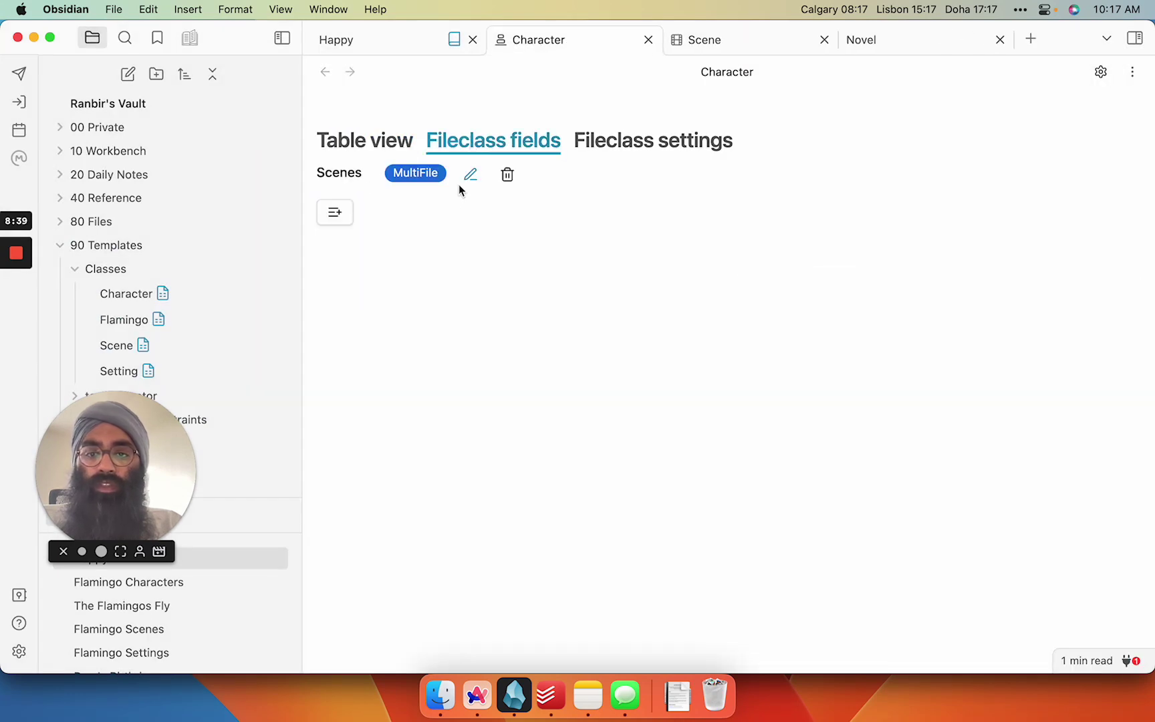
left_click(336, 211)
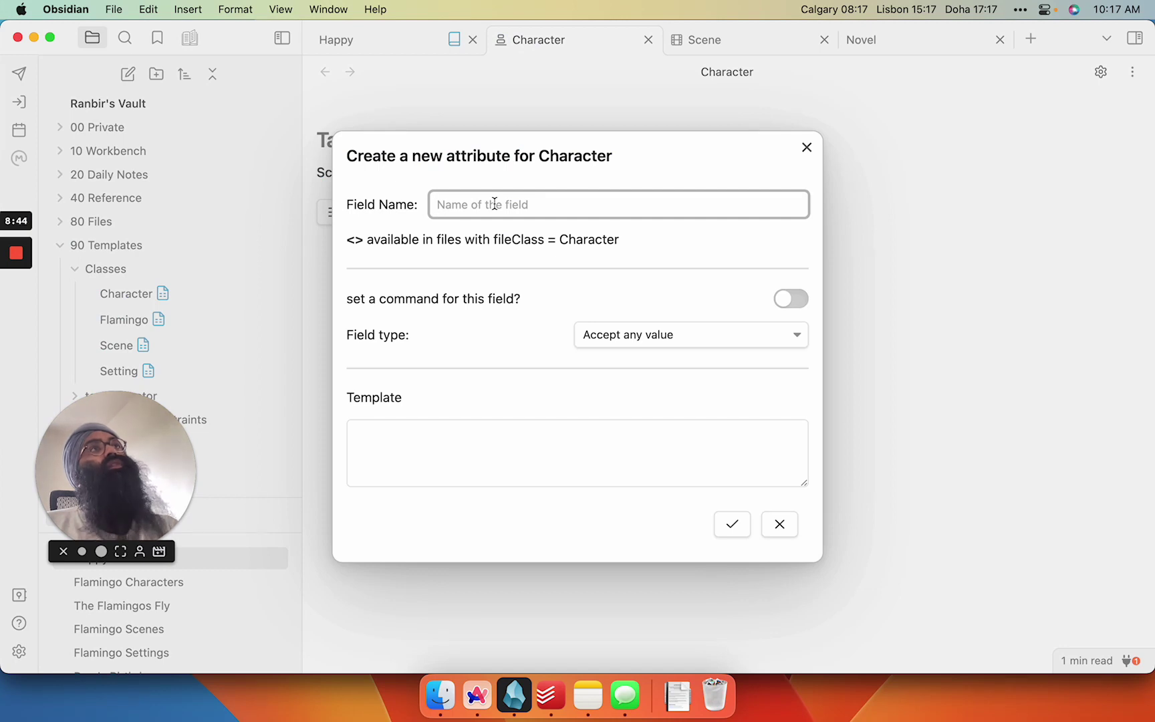
type("Age")
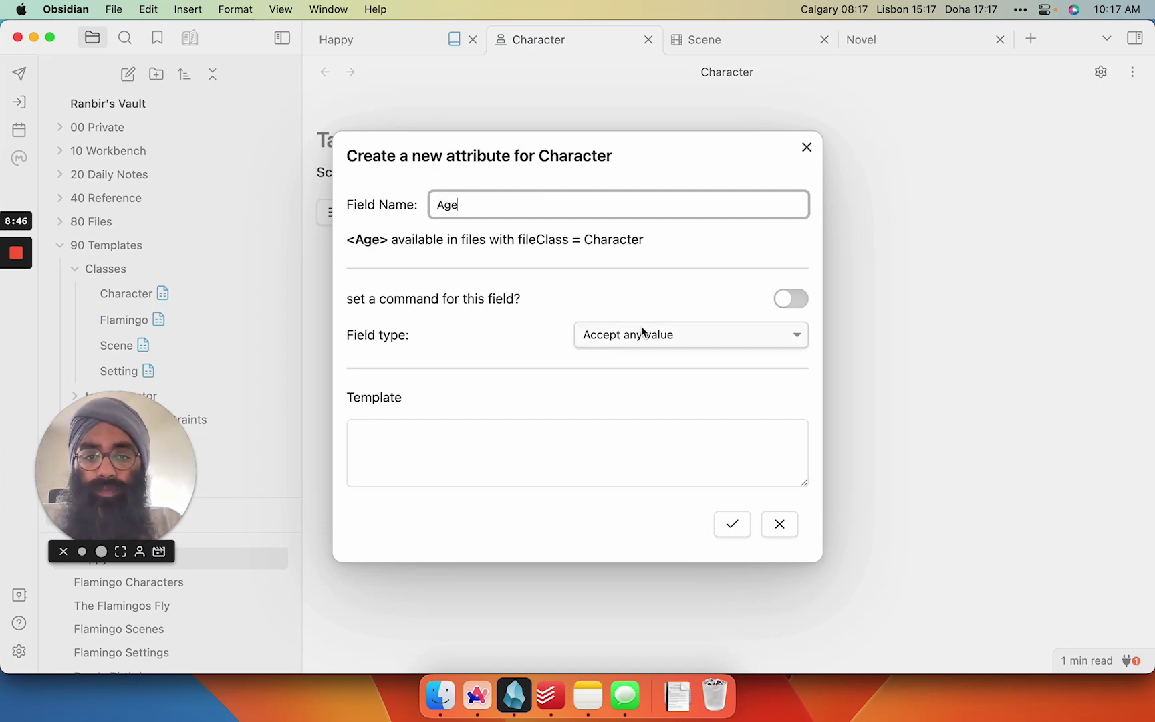
left_click(643, 334)
left_click(652, 428)
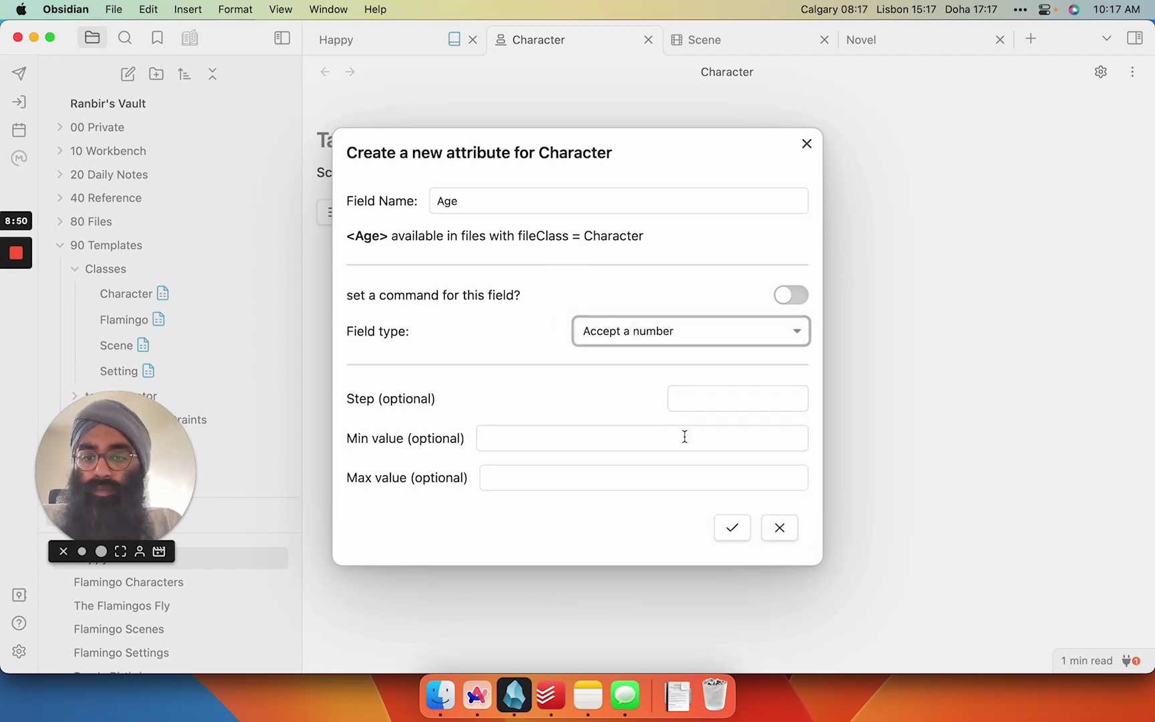
left_click(737, 535)
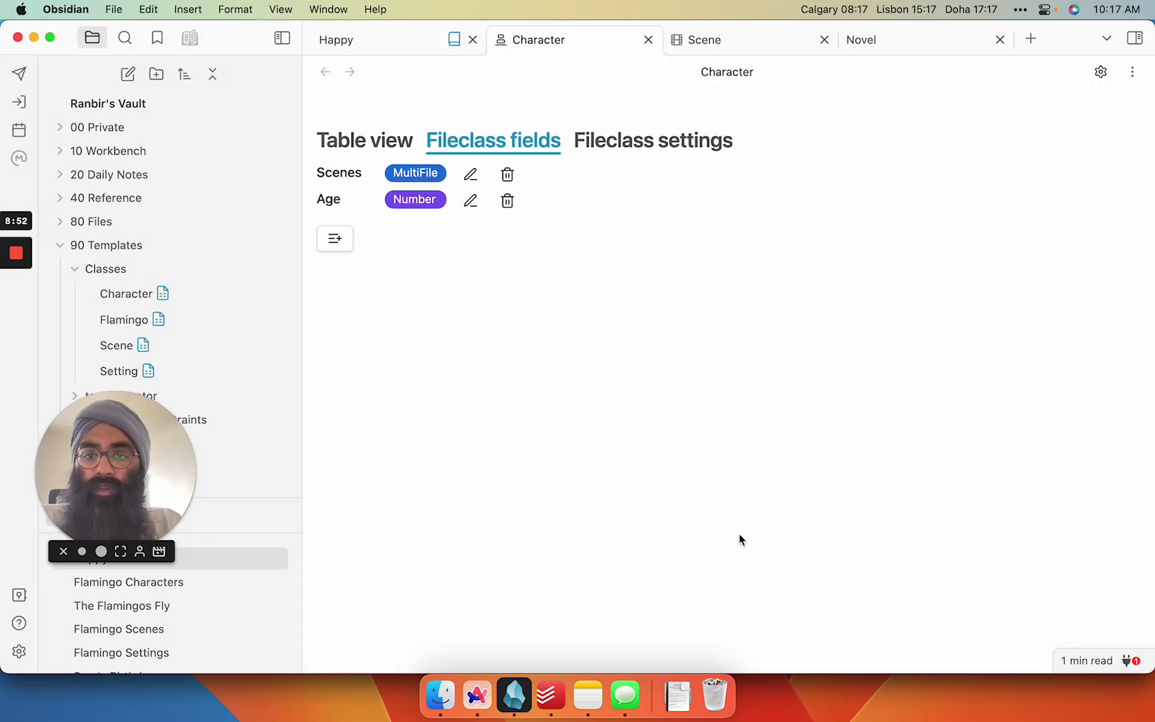
Insert Age:: 6 on the blank line below Happy's #Flamingo/Character tag using Metadata Menu.
left_click(414, 38)
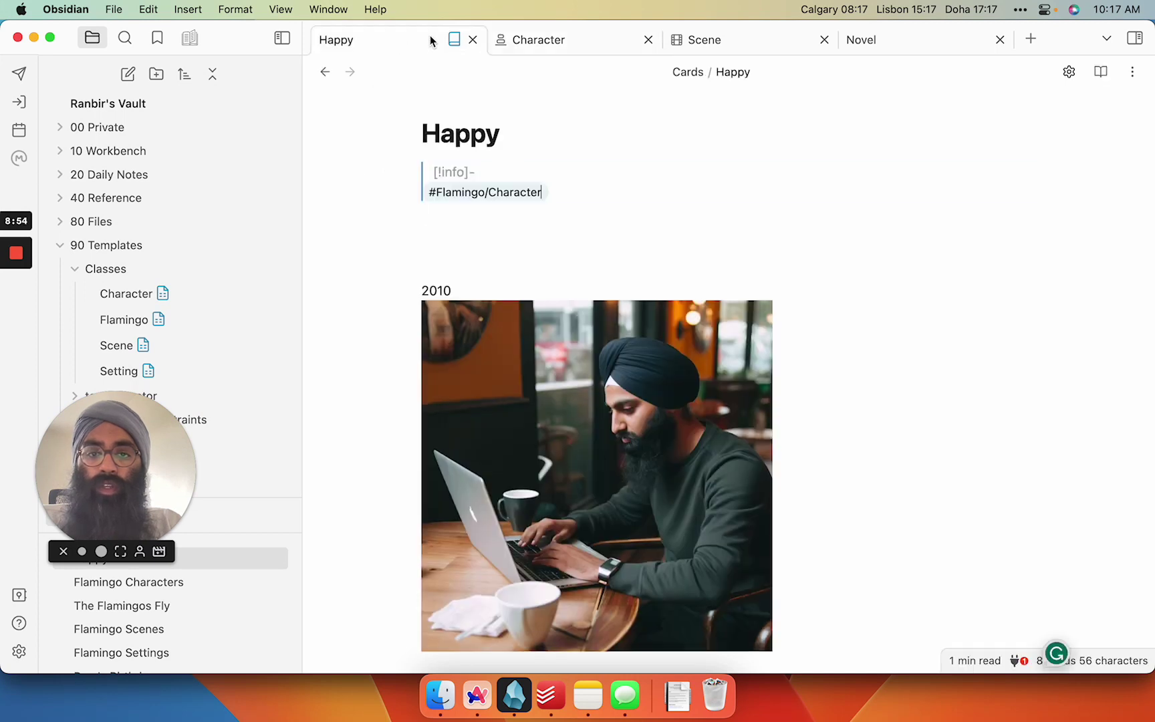
left_click(1069, 72)
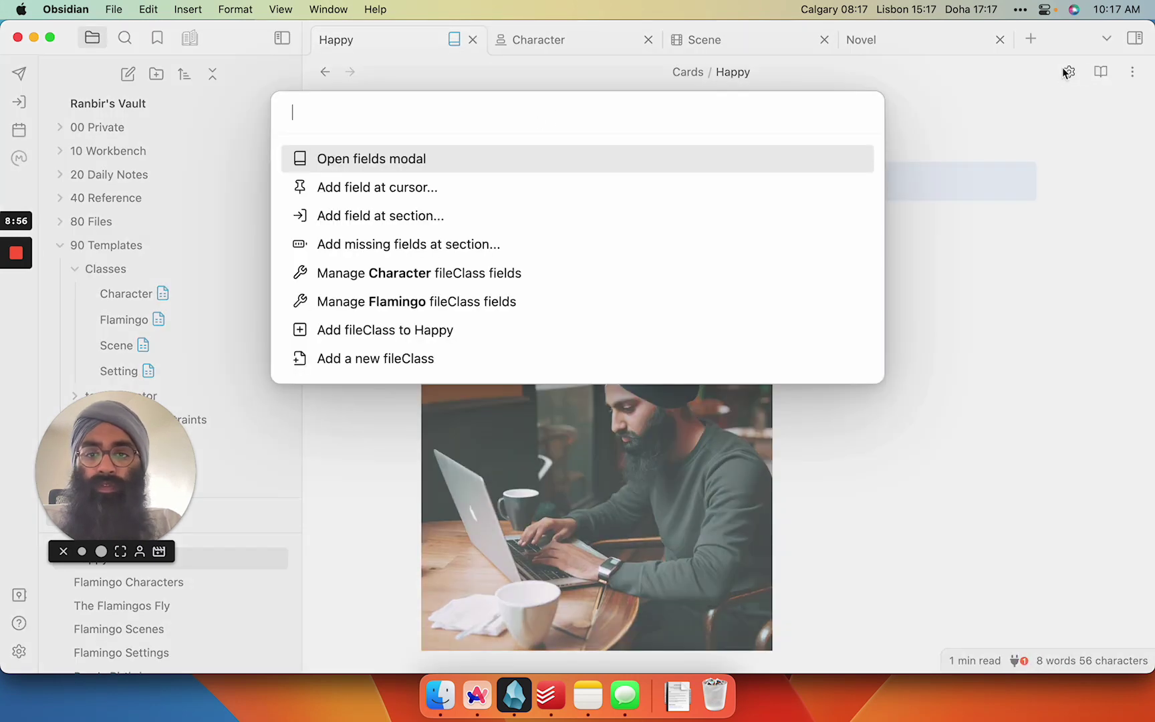
left_click(459, 194)
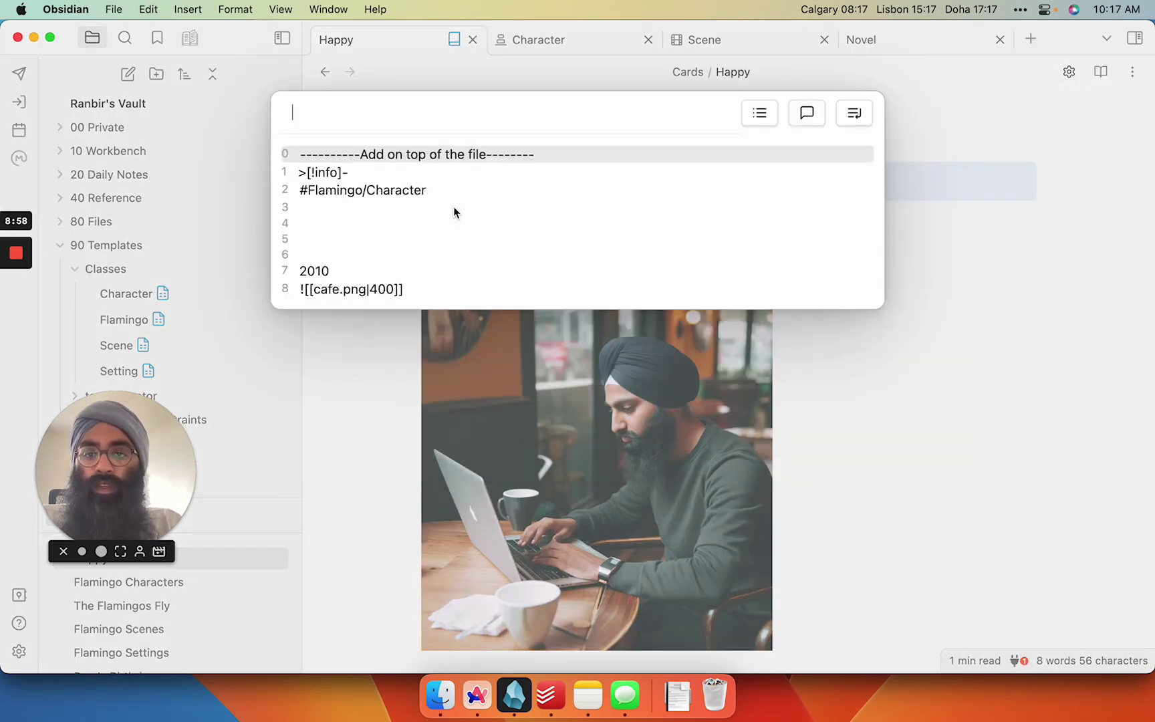
left_click(381, 205)
left_click(375, 221)
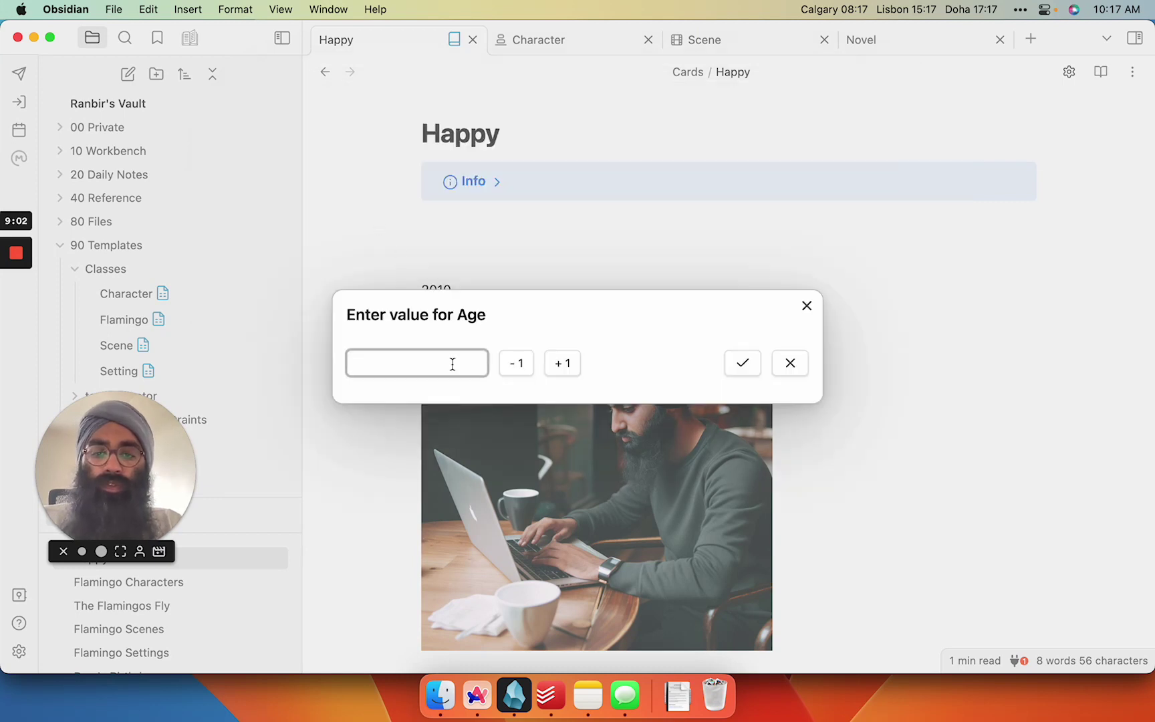
type("6")
left_click(742, 362)
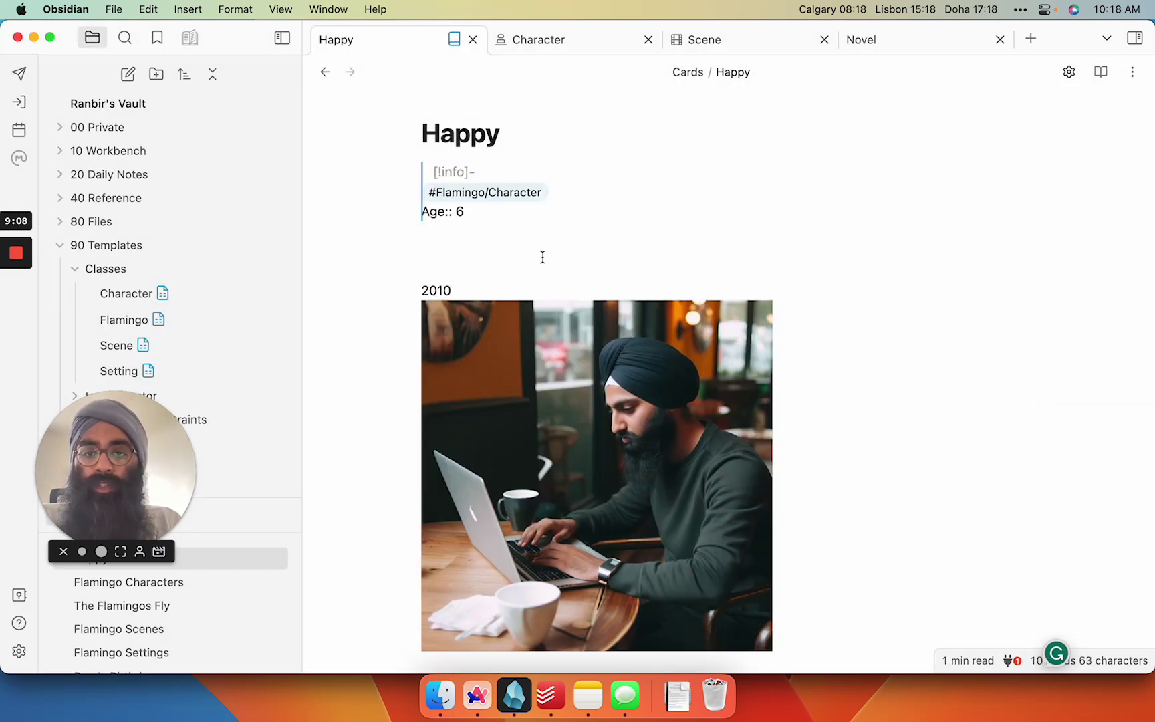
Expand and collapse Happy's Info callout to verify the Age value of 6.
left_click(496, 183)
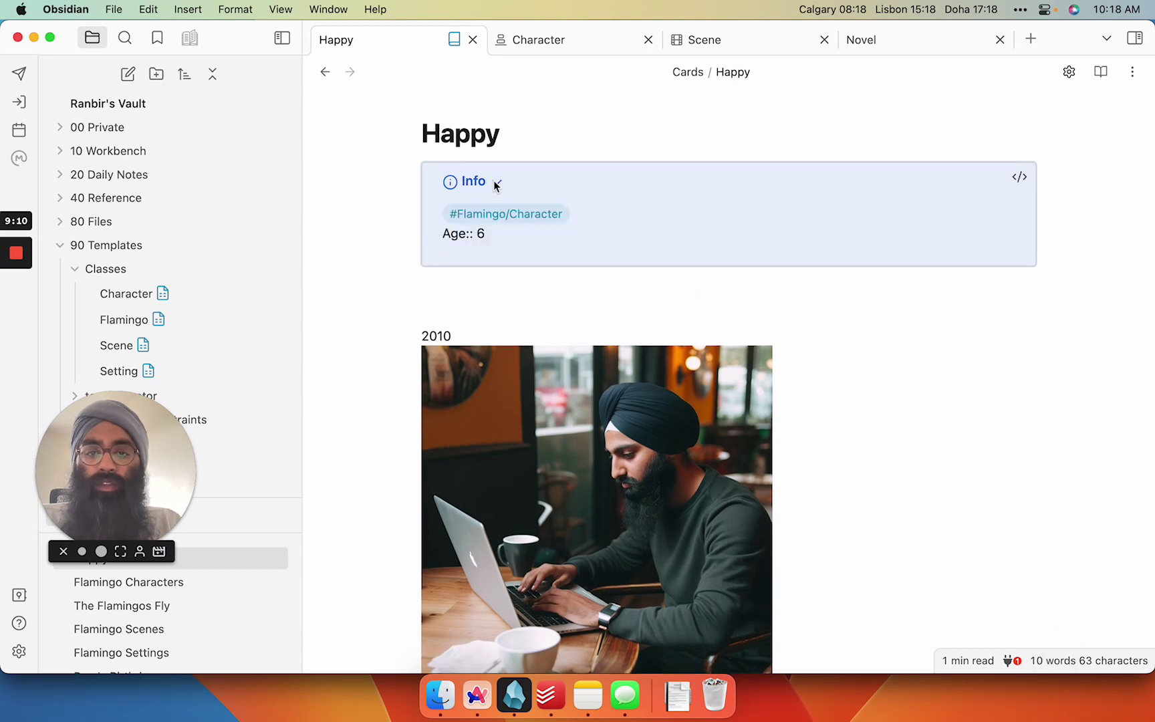
left_click(496, 184)
left_click(591, 50)
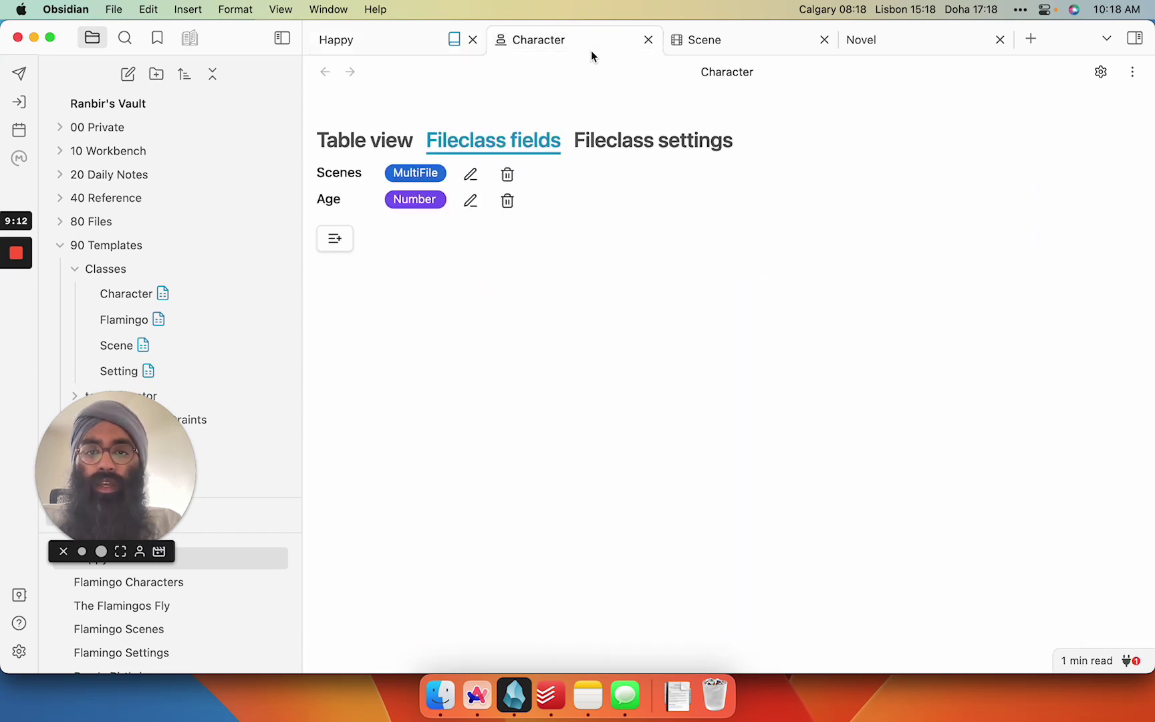
Open the Flamingo Characters note through The Flamingos Fly hub note.
left_click(404, 38)
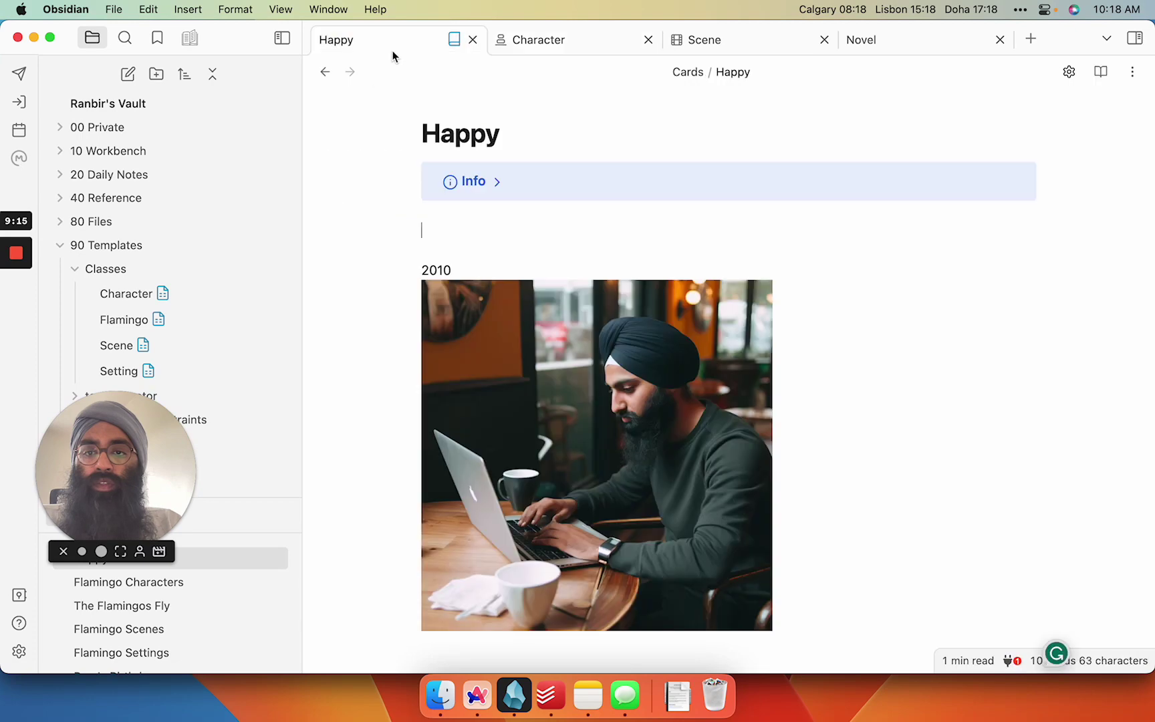
key("super+o")
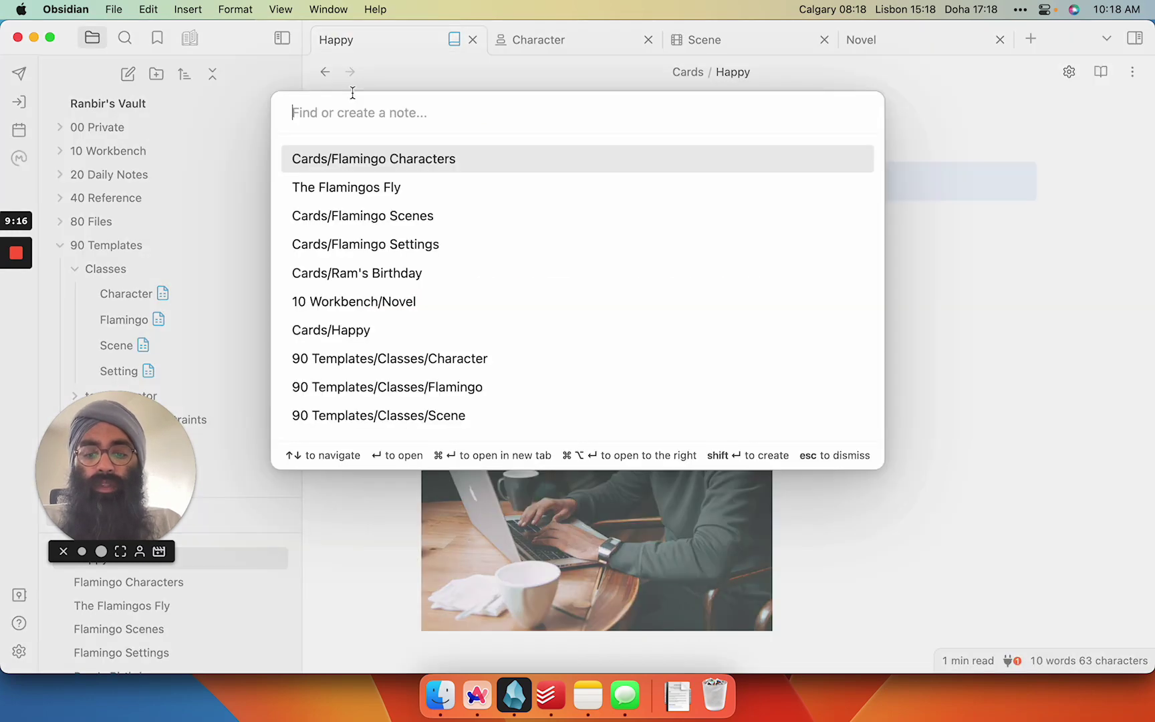
type("flaming")
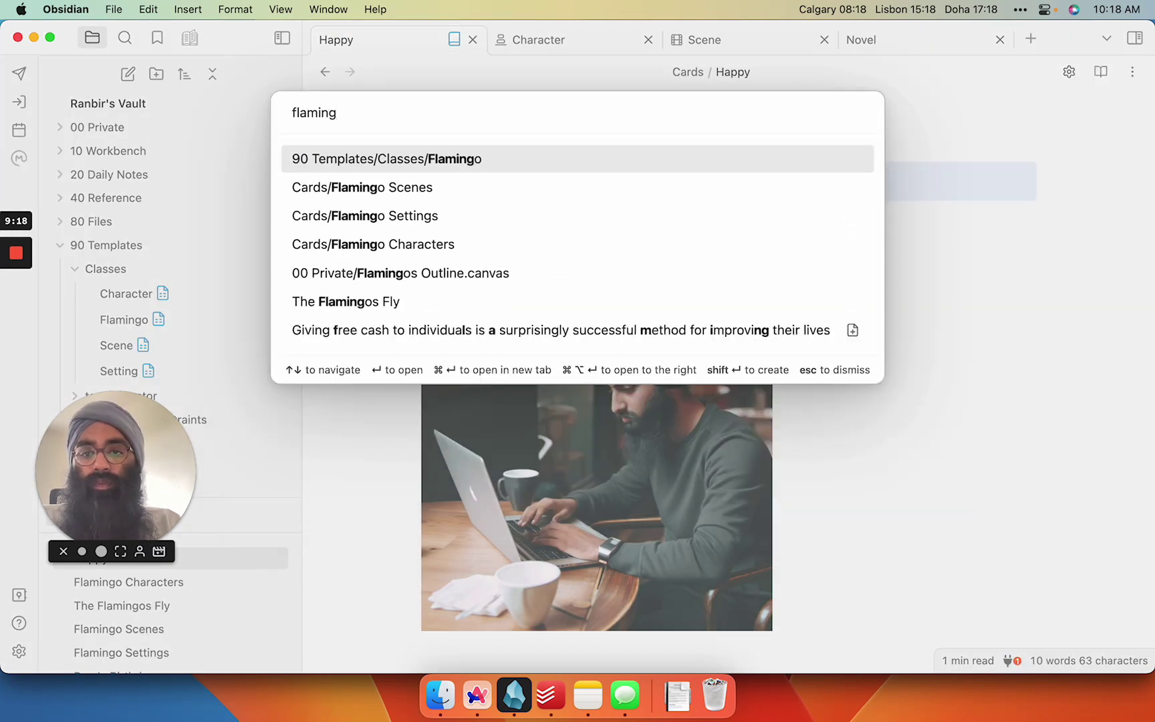
left_click(347, 301)
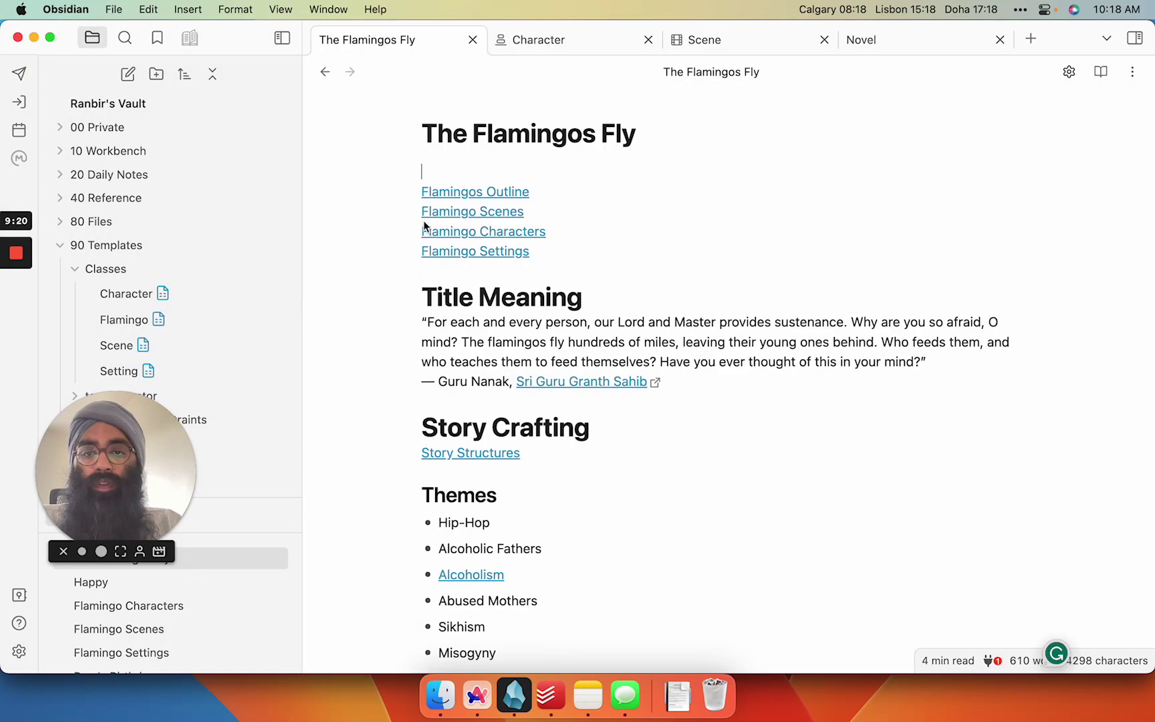
left_click(523, 236)
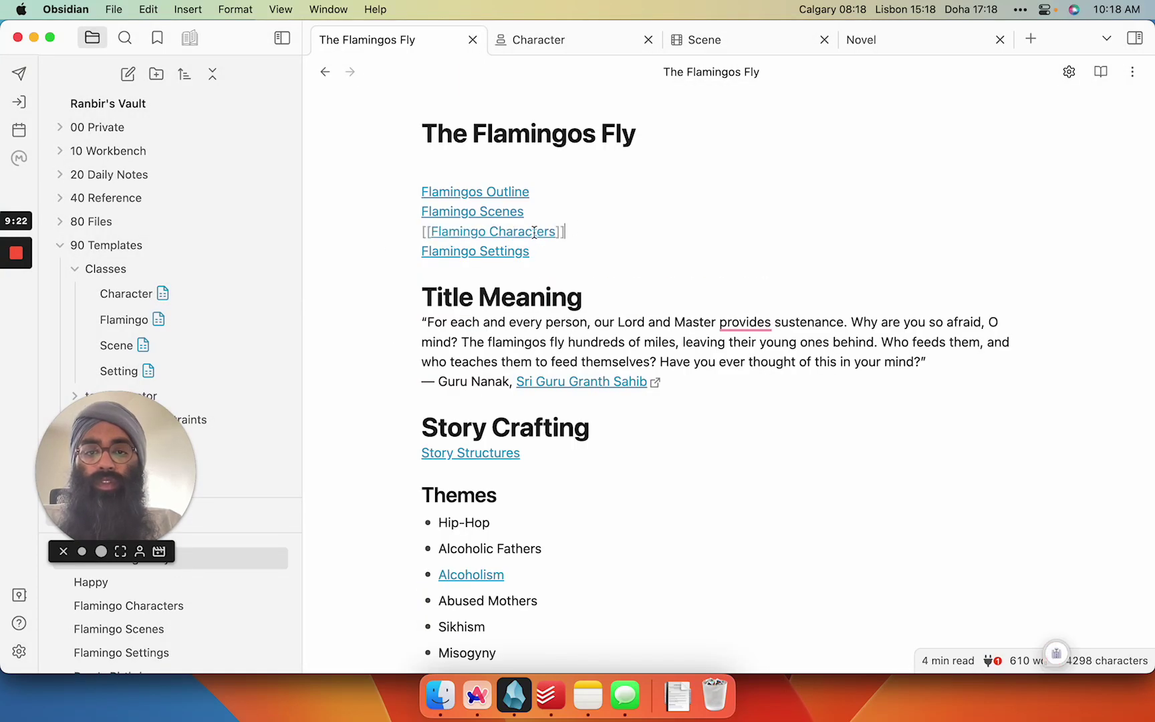
left_click(531, 203)
left_click(520, 231)
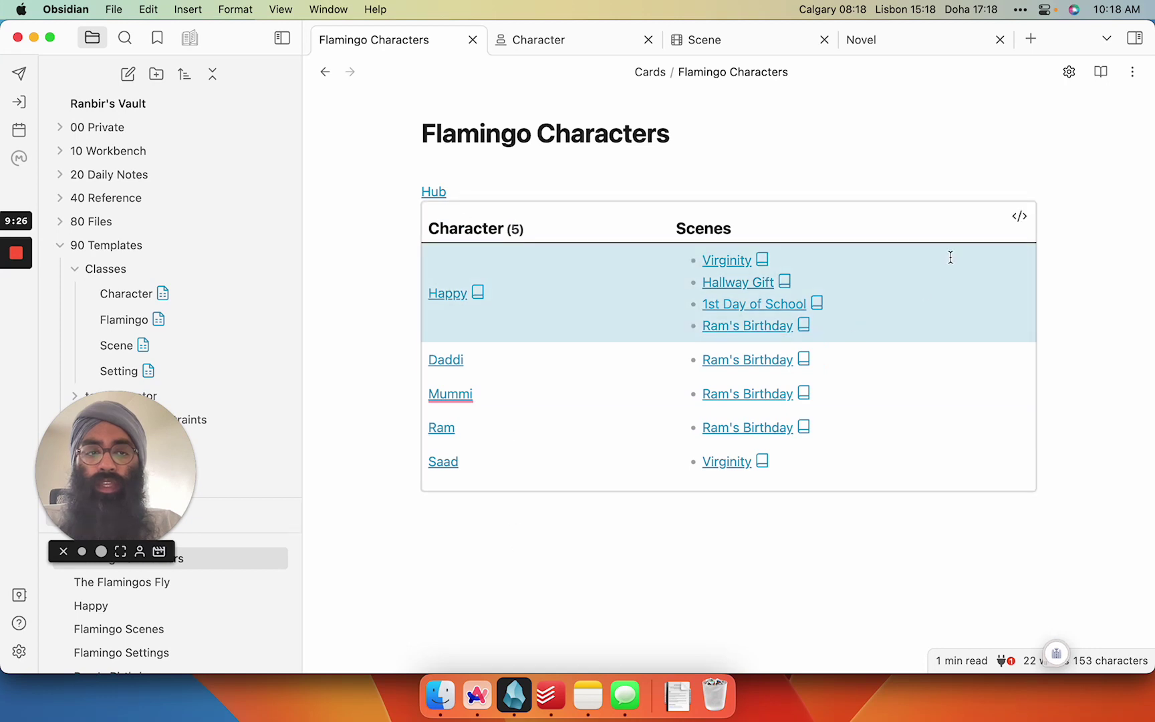
Paste a copy of the dataview query below the table and change its tag to #Flamingo/Character.
left_click(1019, 225)
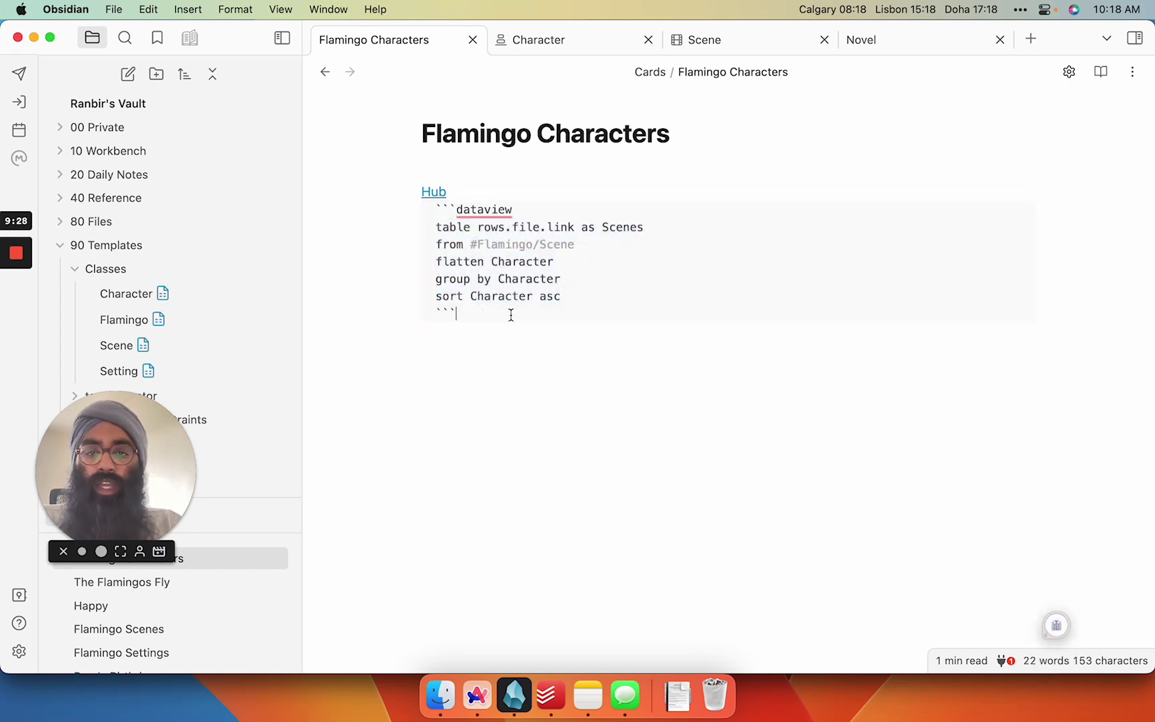
left_click_drag(511, 314, 427, 210)
key("cmd+c")
left_click(568, 417)
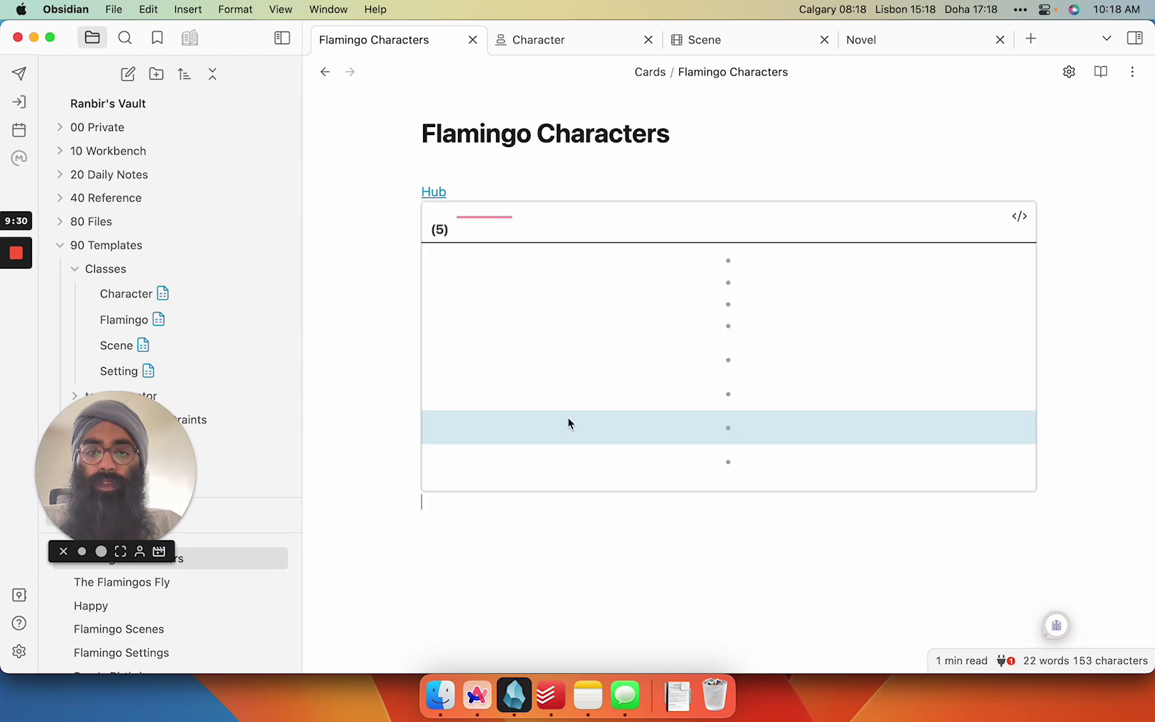
key("cmd+v")
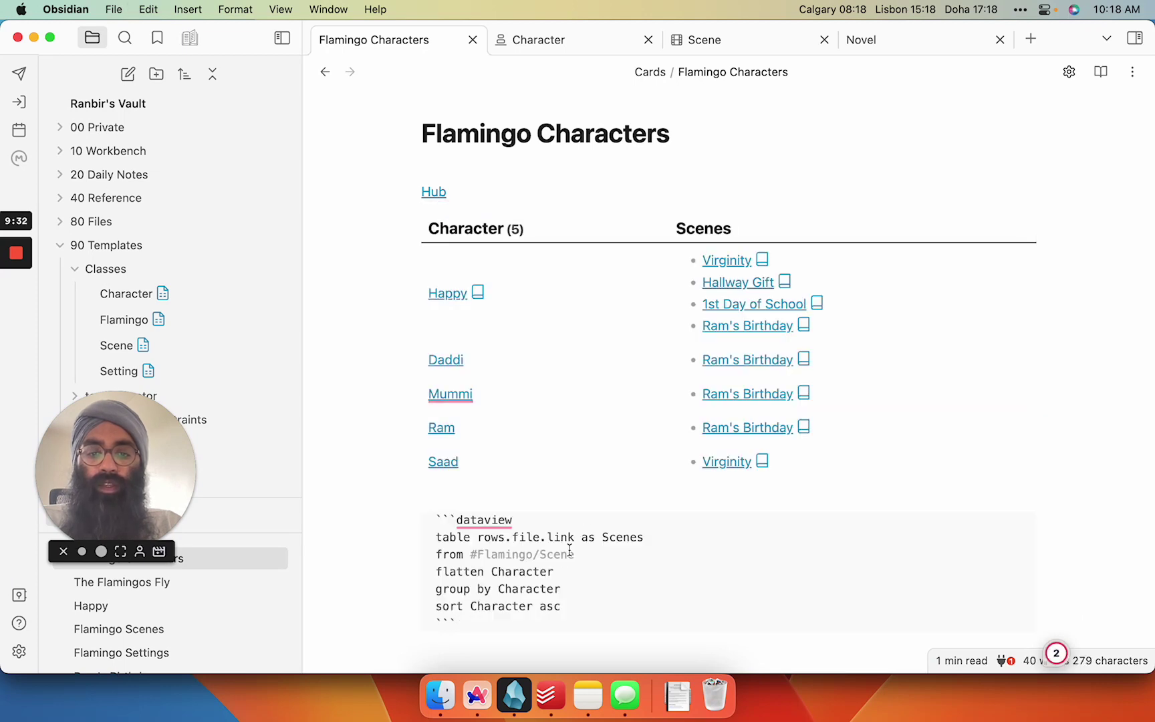
double_click(565, 555)
type("S")
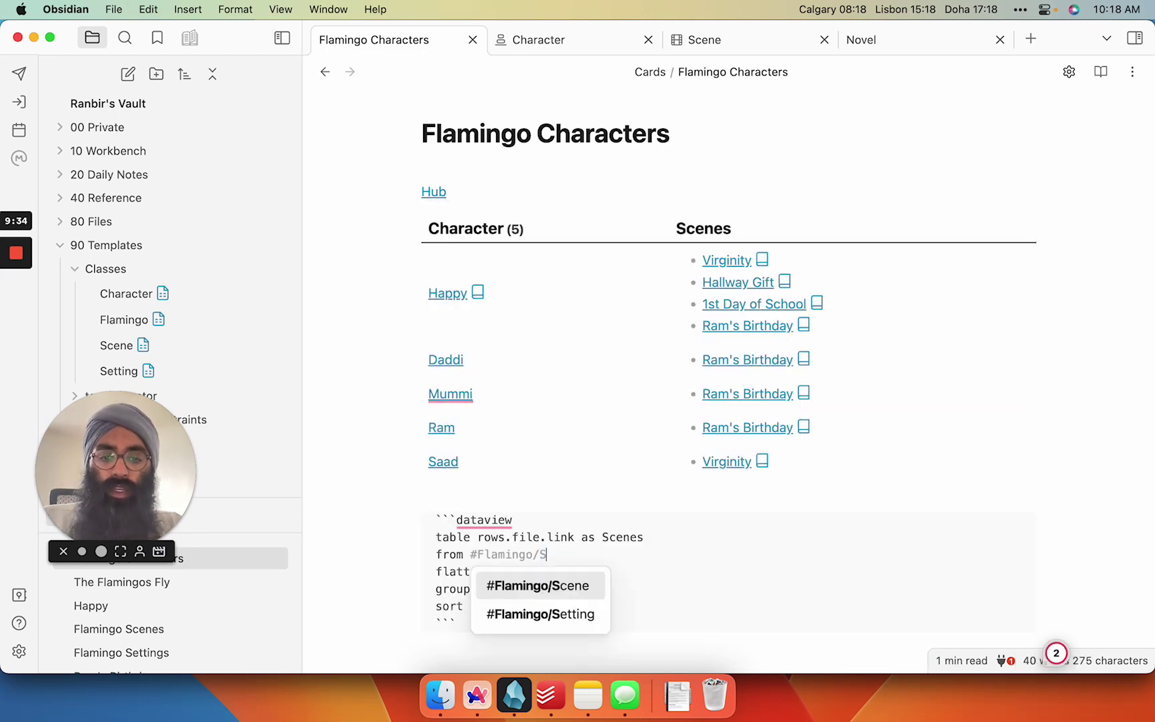
type("c")
key("BackSpace")
key("BackSpace")
type("C")
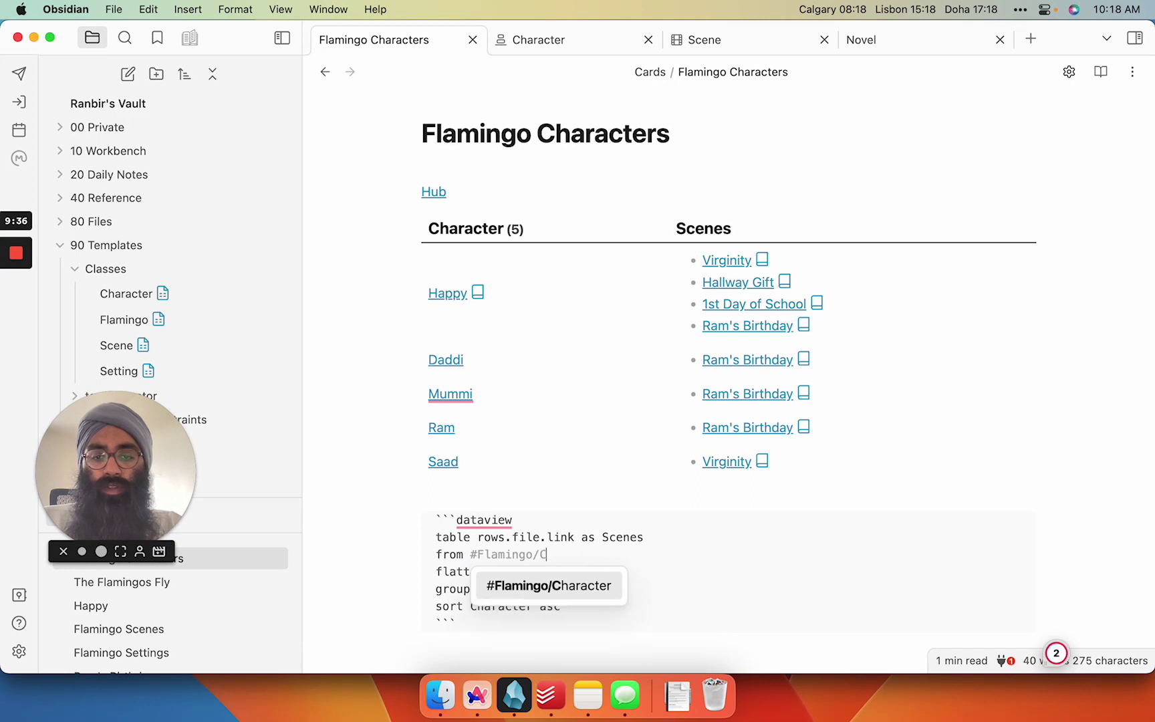
left_click(587, 594)
Set the copied query's columns to Character, Age and delete its flatten, group by and sort lines.
scroll(650, 583, "down", 2)
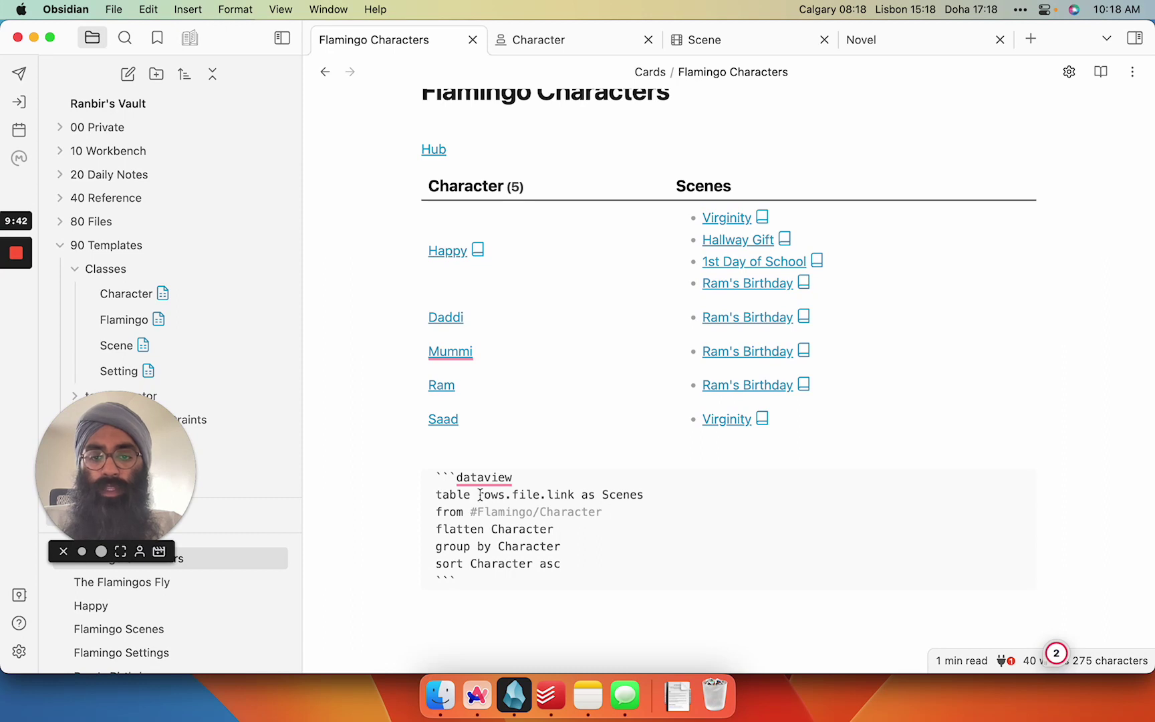
left_click_drag(480, 495, 662, 496)
type("Cha")
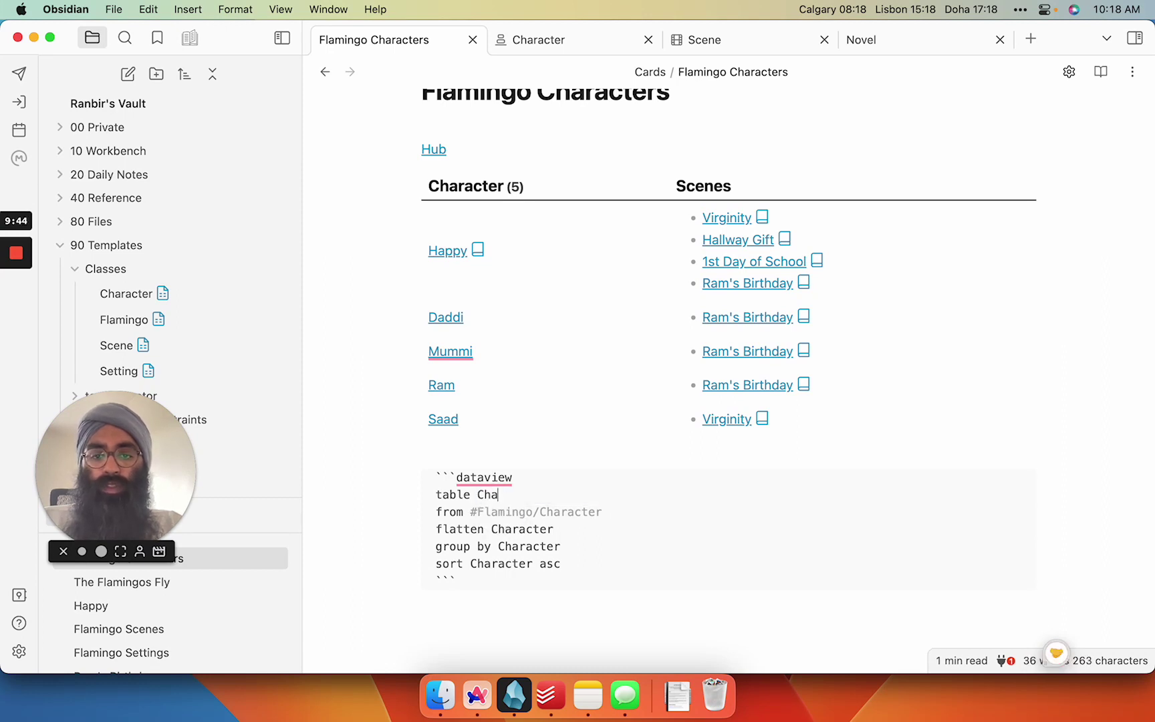
type("racter, A")
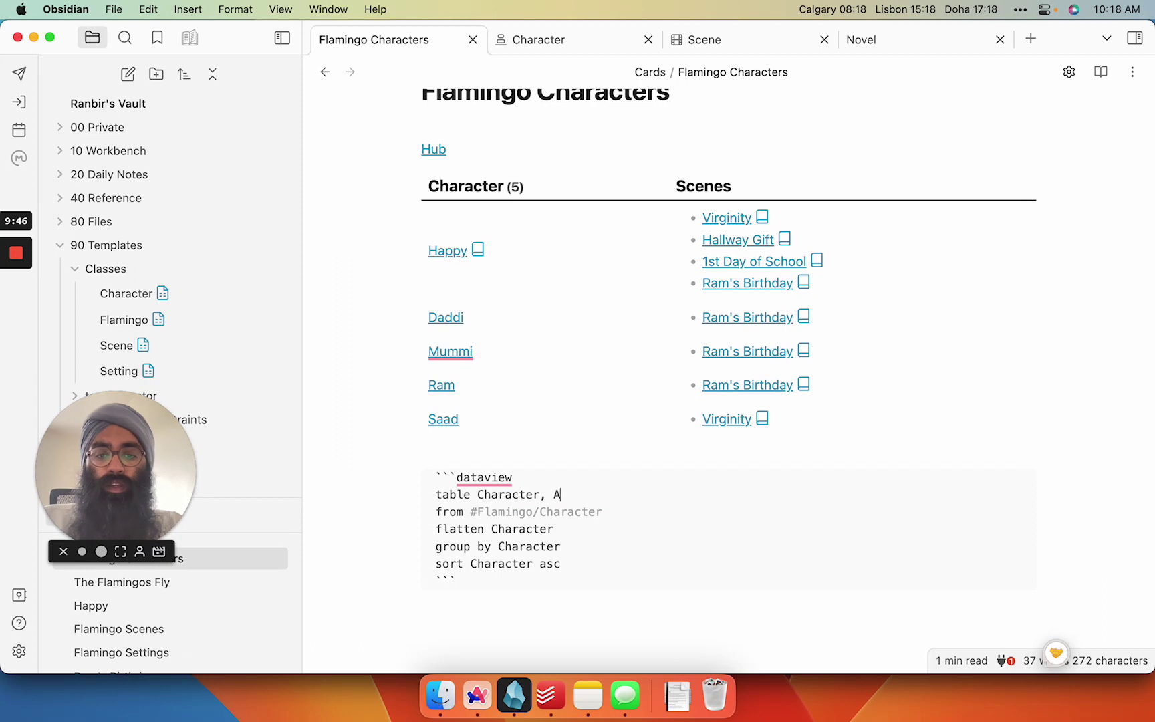
type("ge")
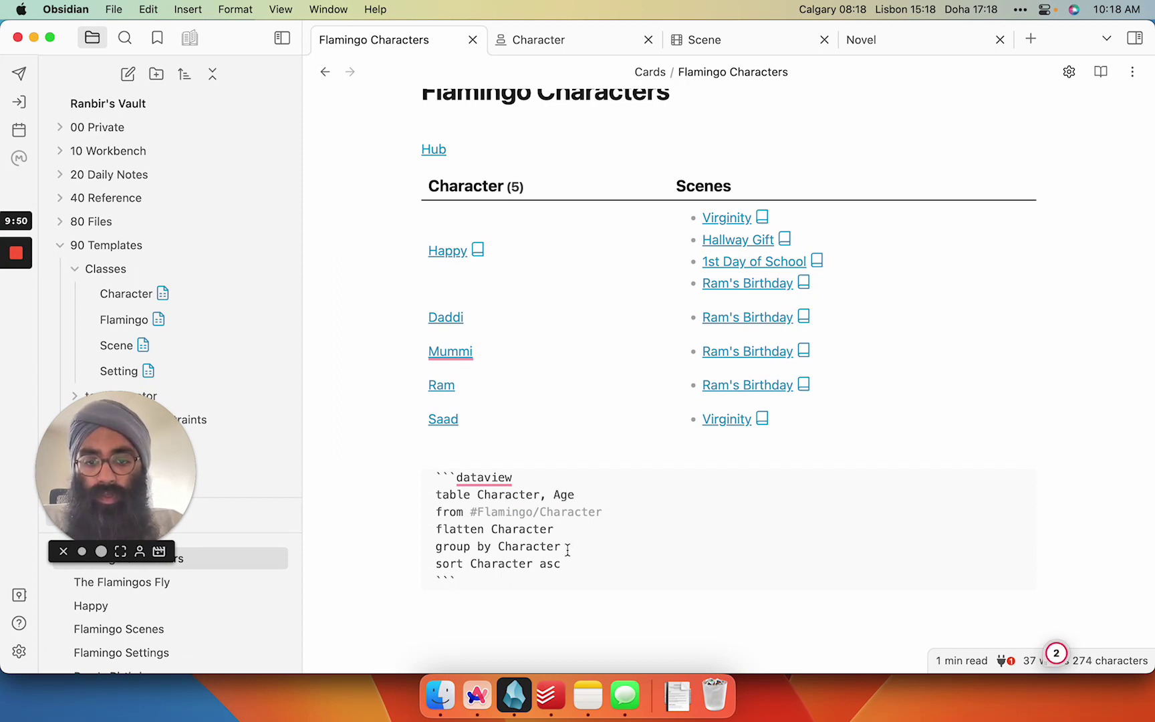
left_click_drag(566, 546, 459, 545)
left_click_drag(588, 562, 428, 531)
key("BackSpace")
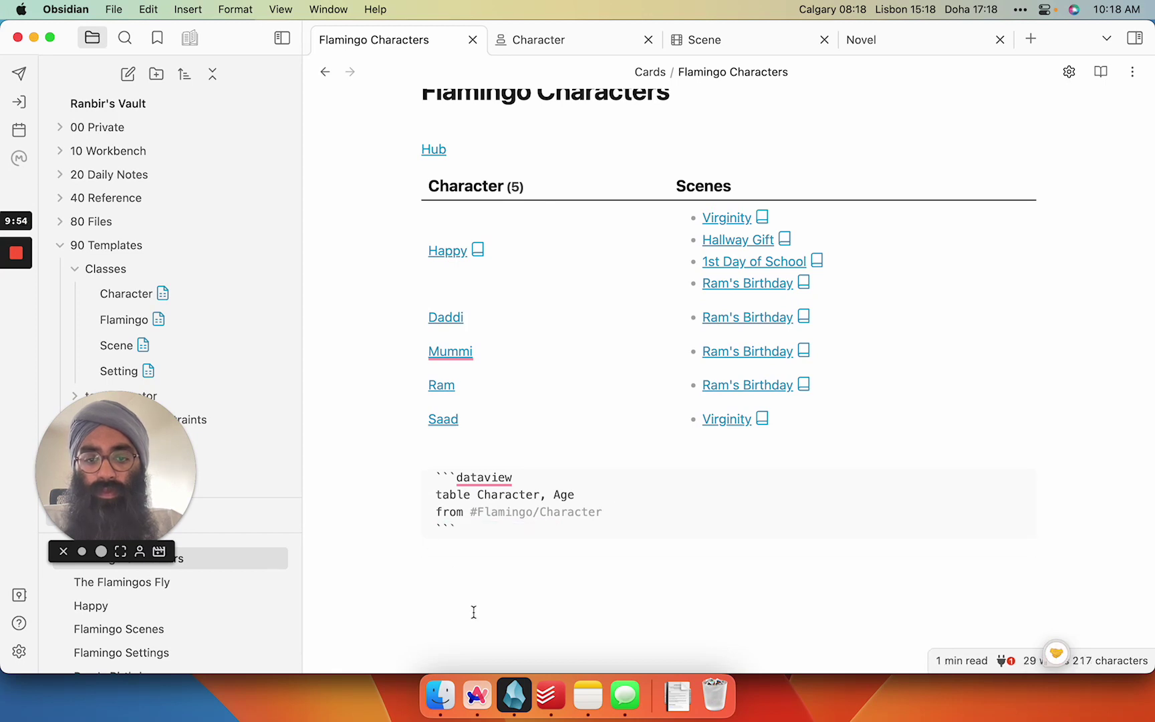
key("Return")
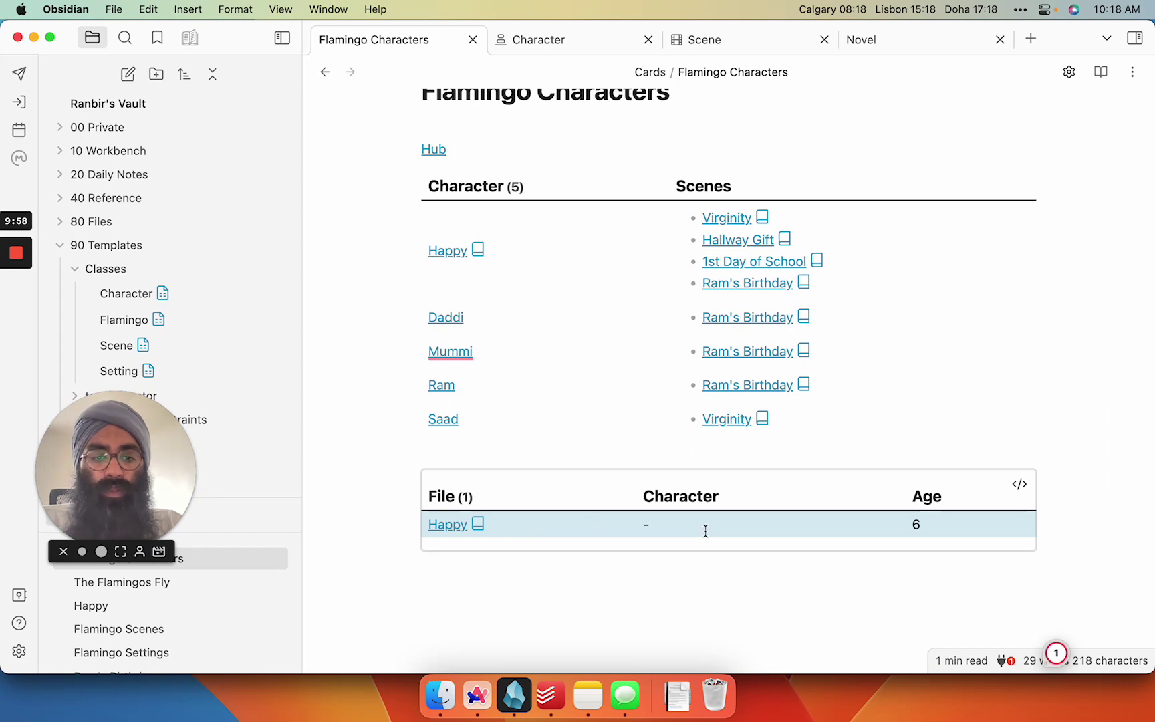
Remove Character from the new table's columns so it shows only Age.
left_click(1046, 498)
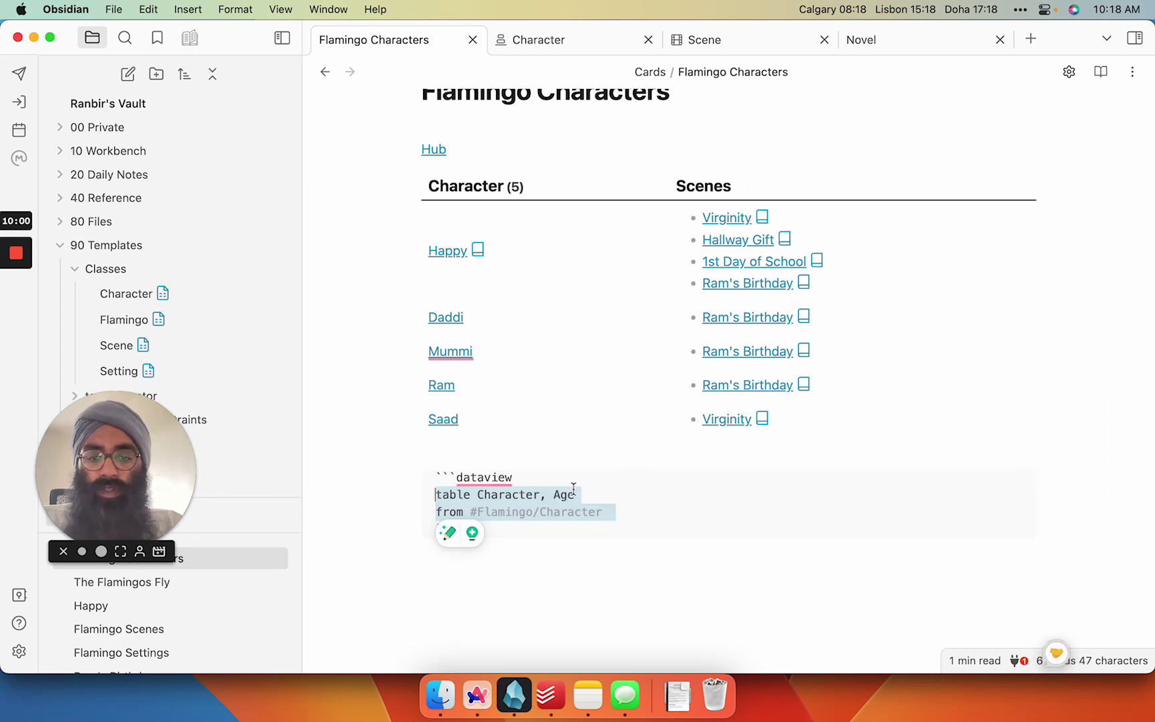
double_click(533, 495)
key("BackSpace")
key("Delete")
key("Delete")
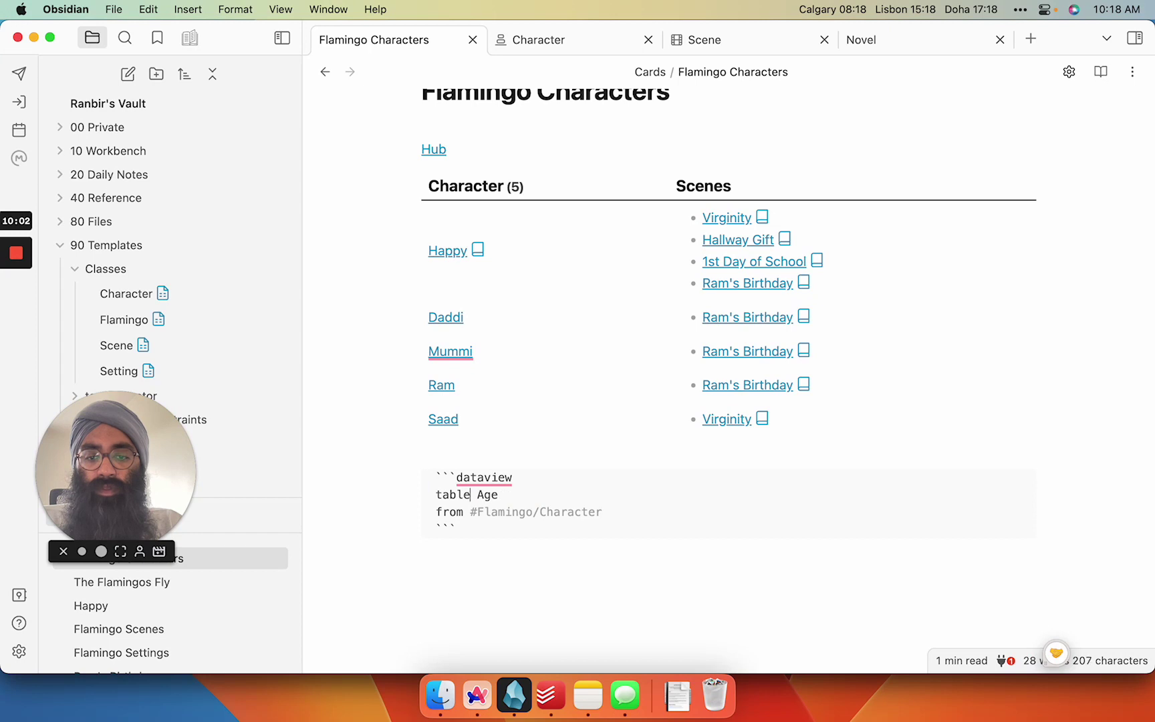
left_click(549, 579)
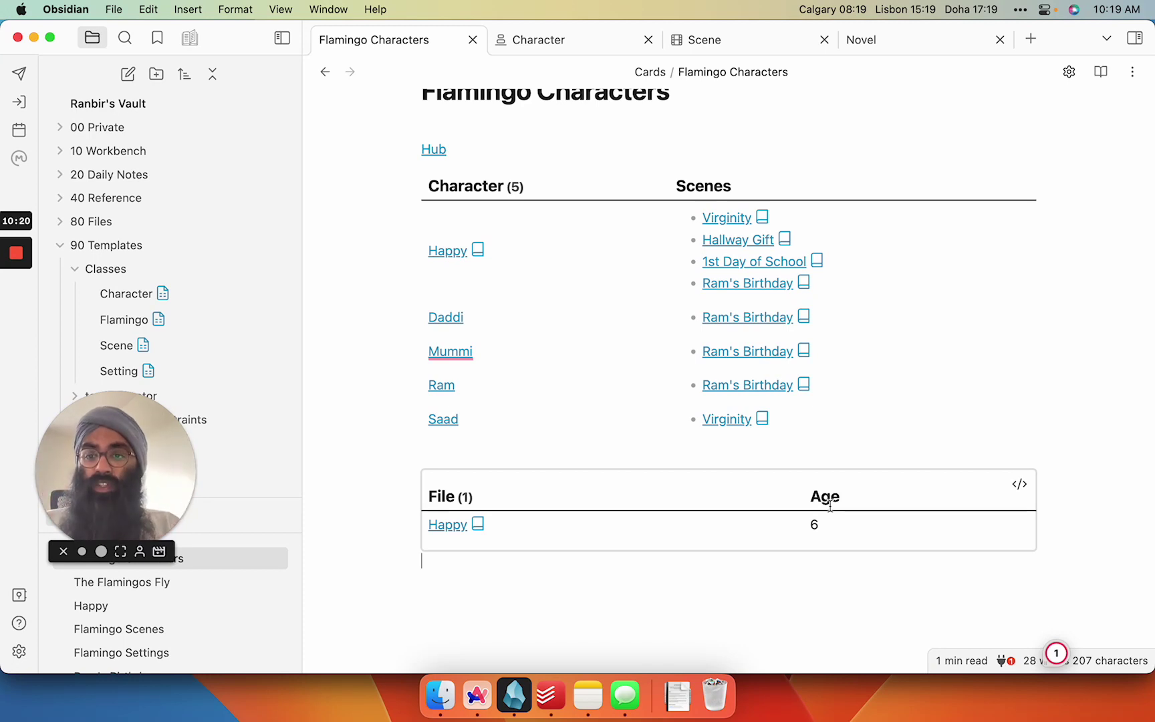
Review the Scene fileClass fields, then return to Character's Scenes and Age fields.
left_click(710, 41)
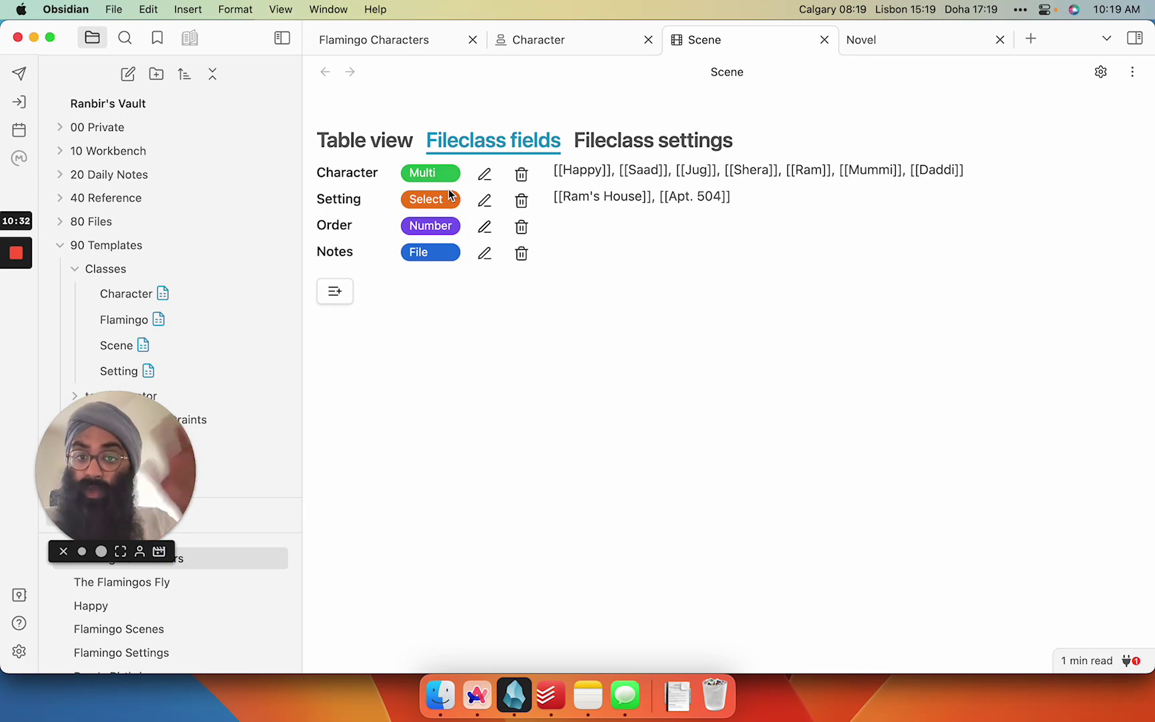
left_click(508, 49)
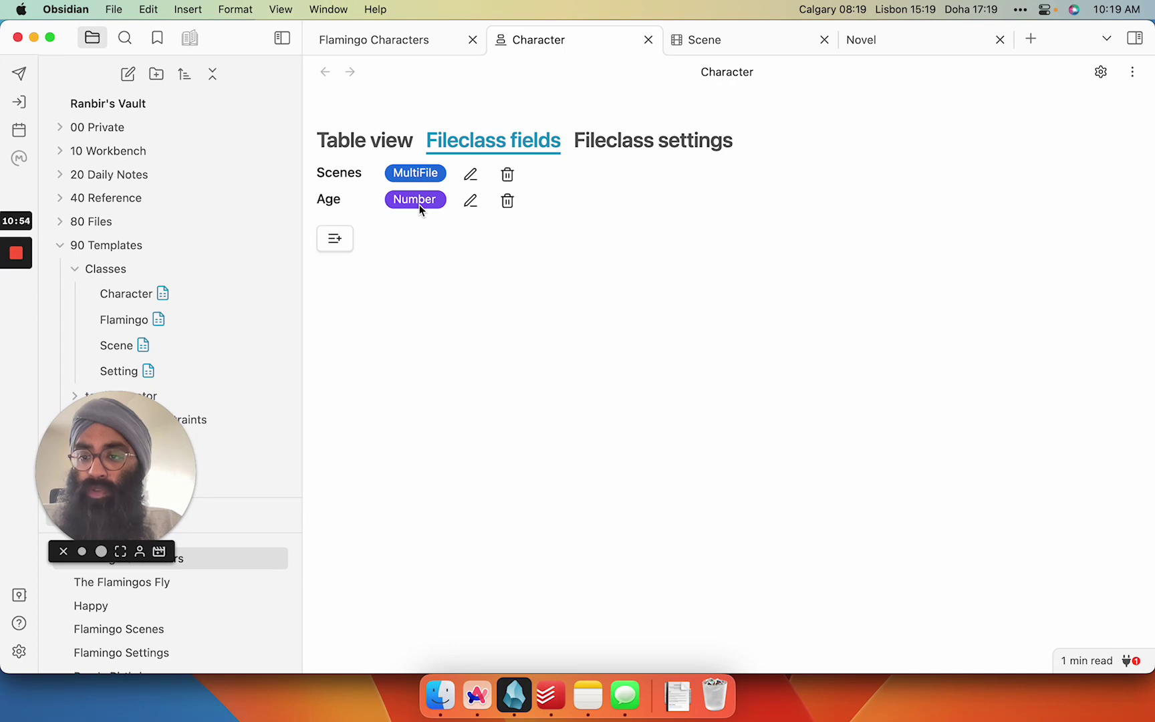
mouse_move(16, 259)
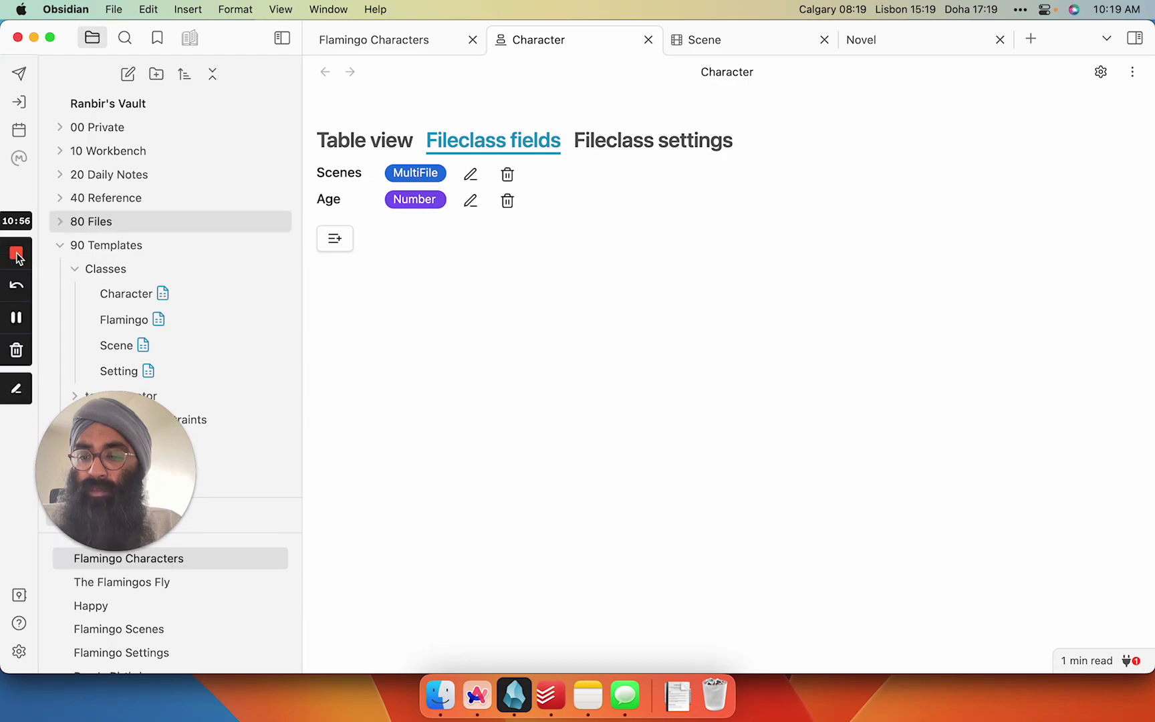